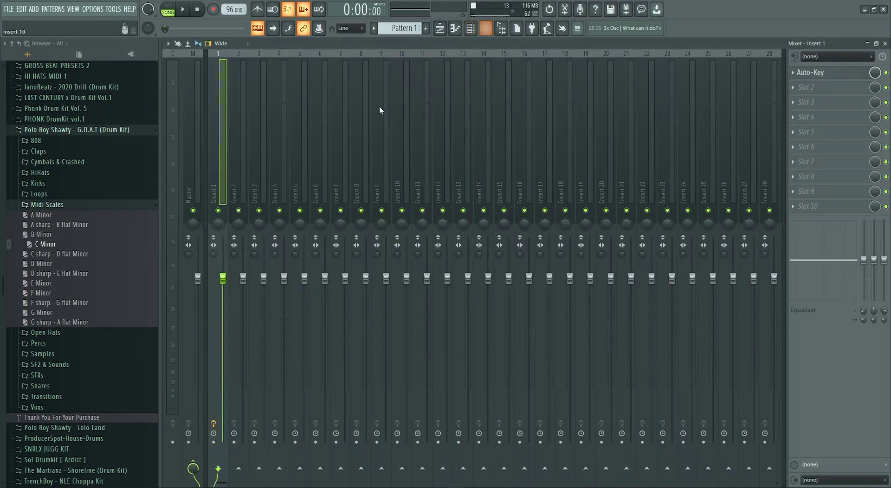
Run Auto-Key on Insert 1 while the song plays to detect the vocal's key, and close the plugin
{"action": "left_click", "coordinate": [810, 75]}
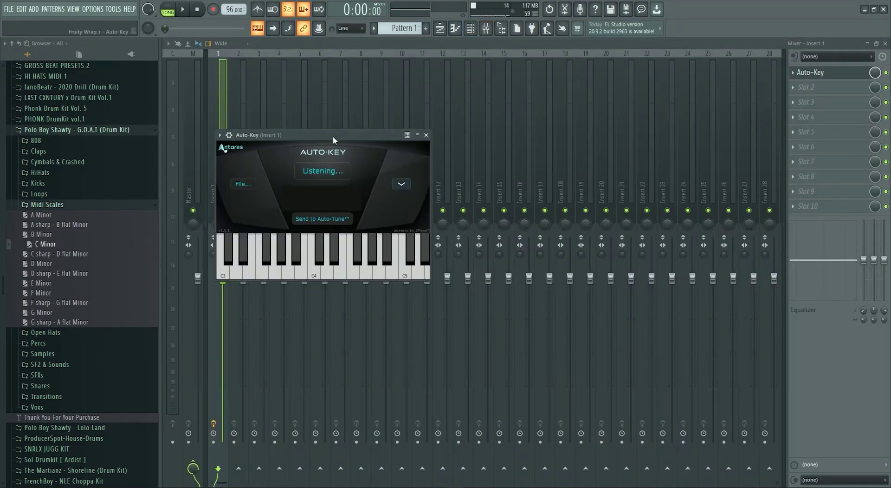
{"action": "key", "text": "space"}
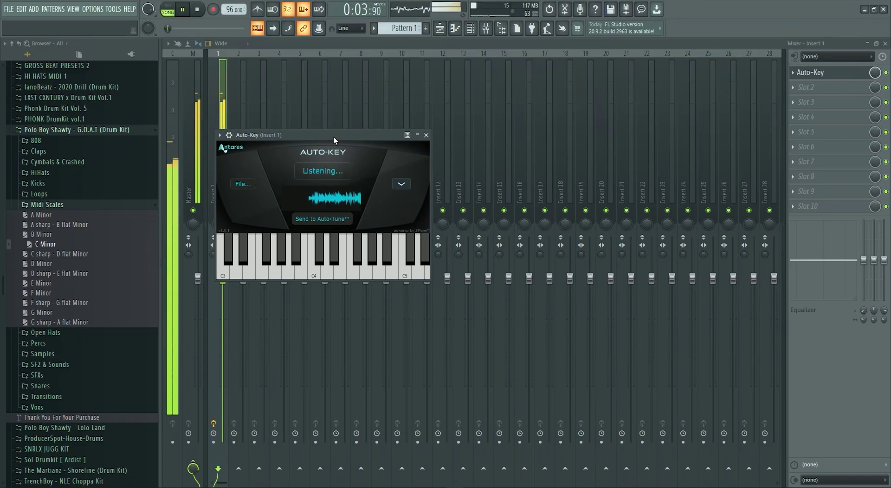
{"action": "key", "text": "space"}
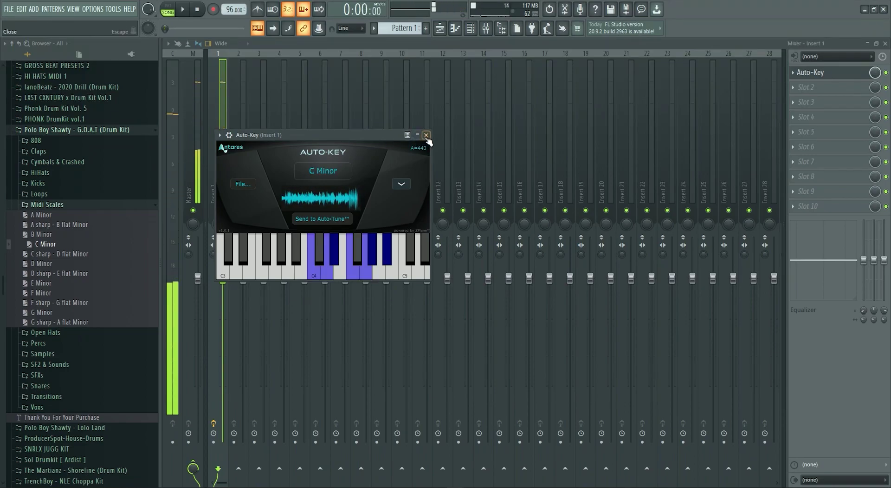
{"action": "left_click", "coordinate": [426, 135]}
Load the C Minor scale from the Midi Scales folder into the channel rack and delete the duplicate C Minor channel
{"action": "key", "text": "F5"}
{"action": "left_click", "coordinate": [470, 28]}
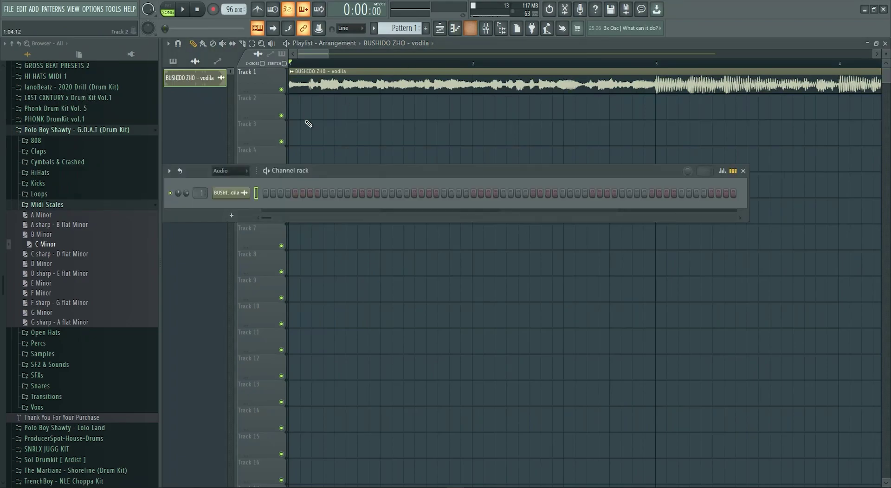
{"action": "left_click_drag", "start_coordinate": [221, 208], "coordinate": [235, 214]}
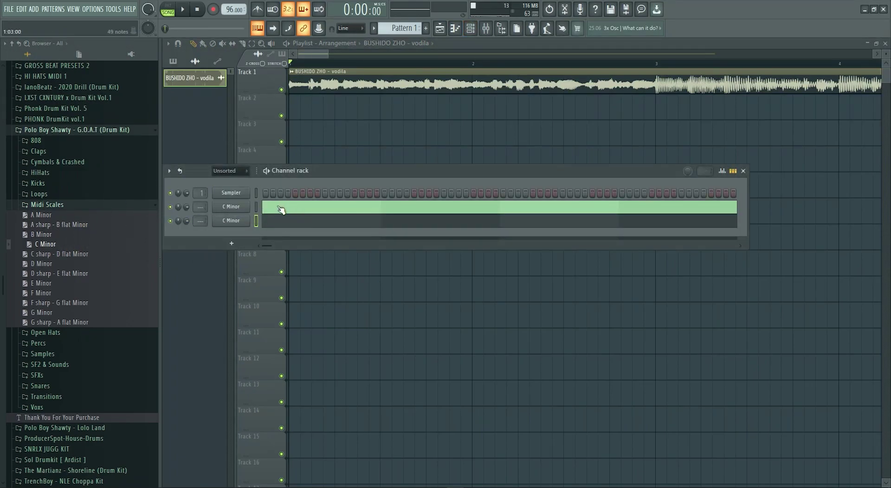
{"action": "left_click", "coordinate": [281, 209]}
{"action": "key", "text": "F5"}
{"action": "left_click", "coordinate": [472, 29]}
{"action": "right_click", "coordinate": [235, 210]}
{"action": "left_click", "coordinate": [271, 303]}
Stretch all notes of the C Minor scale to about bar 9 in the piano roll
{"action": "left_click", "coordinate": [271, 212]}
{"action": "key", "text": "ctrl+a"}
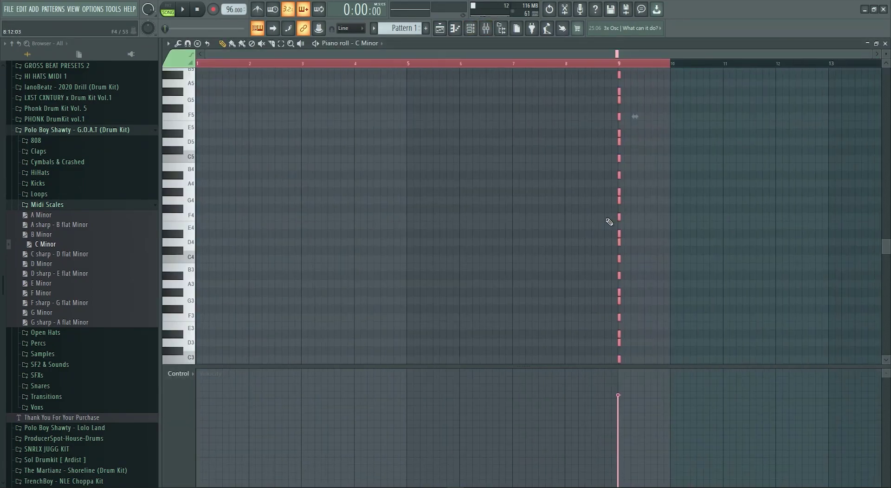
{"action": "left_click_drag", "start_coordinate": [356, 203], "coordinate": [614, 201]}
{"action": "scroll", "coordinate": [614, 201], "scroll_direction": "up", "scroll_amount": 2}
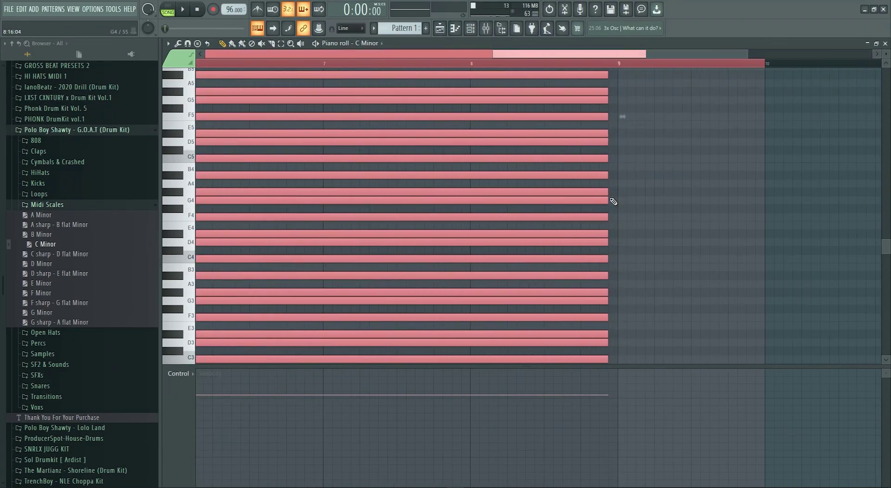
{"action": "left_click", "coordinate": [885, 43]}
Delete the empty Sampler channel and add a Purity instrument channel
{"action": "right_click", "coordinate": [233, 194]}
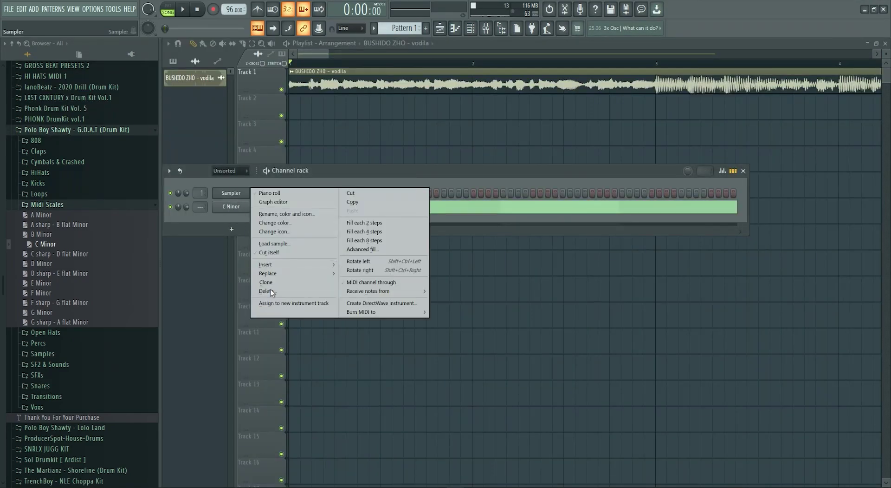
{"action": "left_click", "coordinate": [274, 291]}
{"action": "left_click", "coordinate": [231, 215]}
{"action": "left_click", "coordinate": [255, 97]}
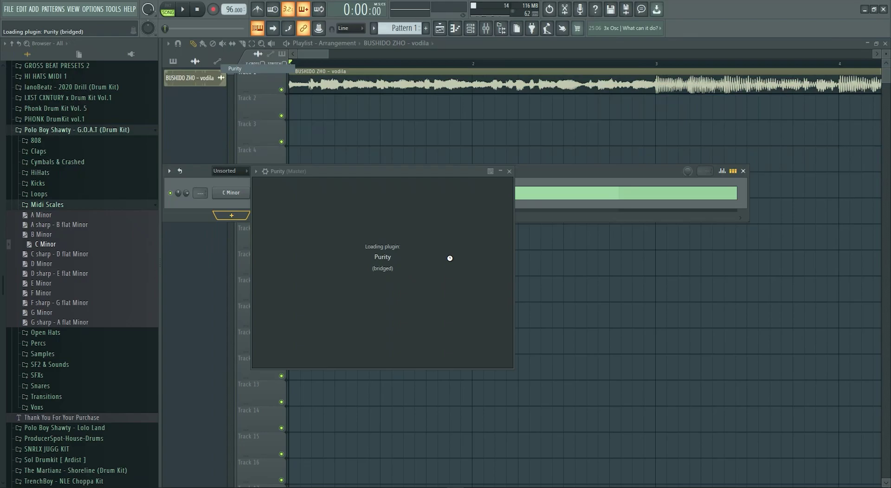
Choose the Digi Tubular preset from Purity's Bell & Perc category
{"action": "left_click", "coordinate": [477, 408]}
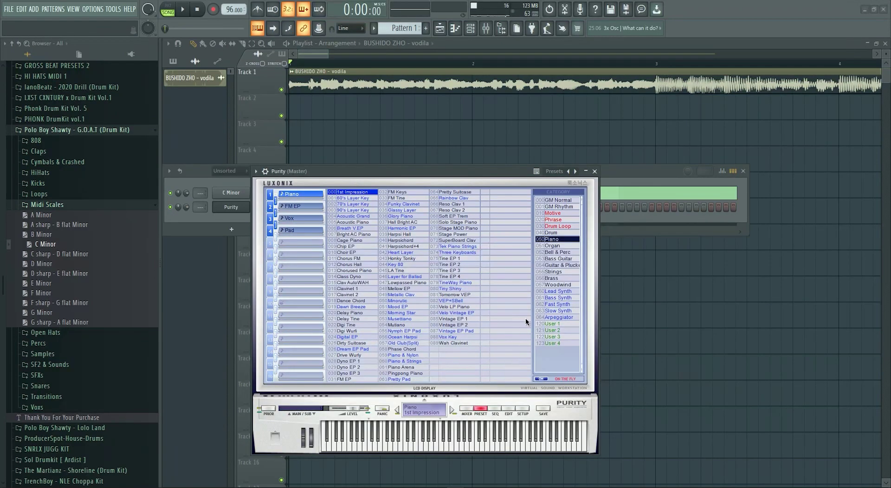
{"action": "left_click", "coordinate": [558, 252]}
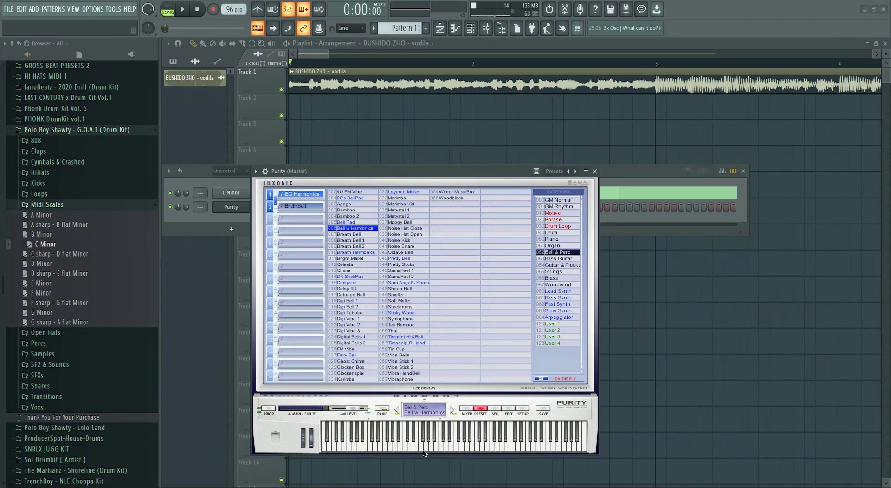
{"action": "left_click", "coordinate": [428, 450]}
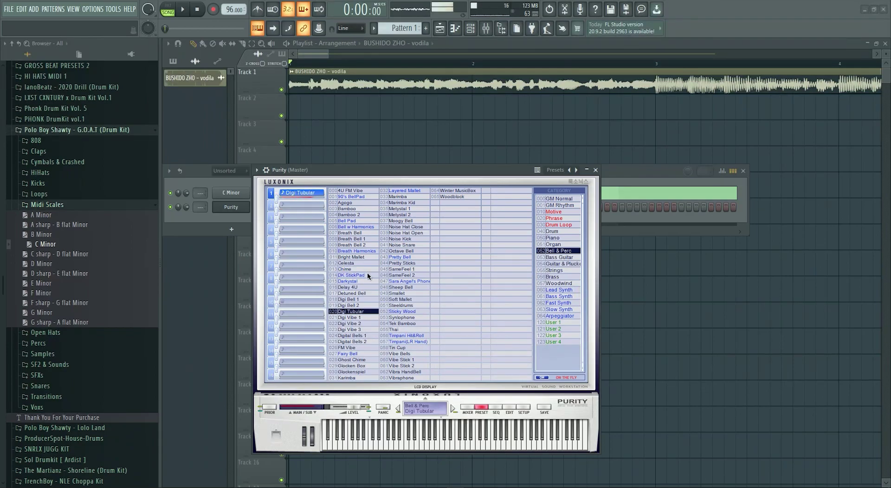
Place a short G#4 note at the start of bar 1 in Purity's piano roll and audition it with the vocal
{"action": "key", "text": "F7"}
{"action": "left_click", "coordinate": [211, 201]}
{"action": "scroll", "coordinate": [267, 218], "scroll_direction": "down", "scroll_amount": 3}
{"action": "left_click_drag", "start_coordinate": [199, 198], "coordinate": [207, 190]}
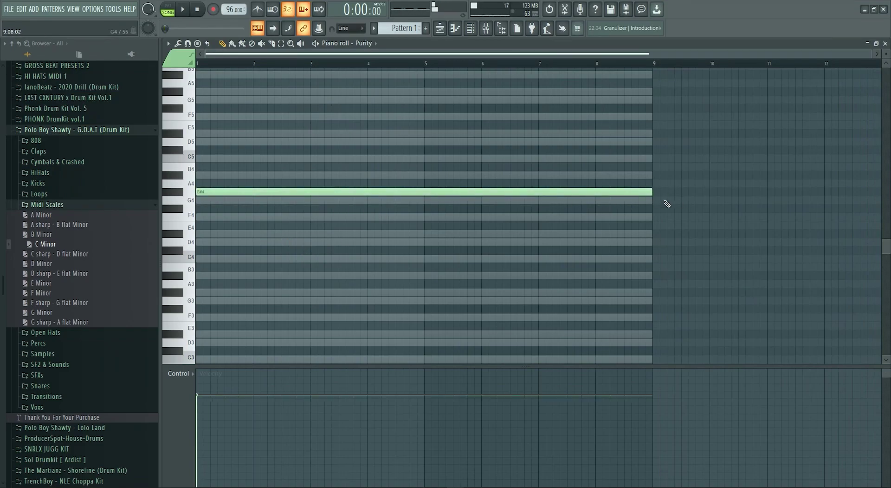
{"action": "left_click_drag", "start_coordinate": [650, 195], "coordinate": [167, 182]}
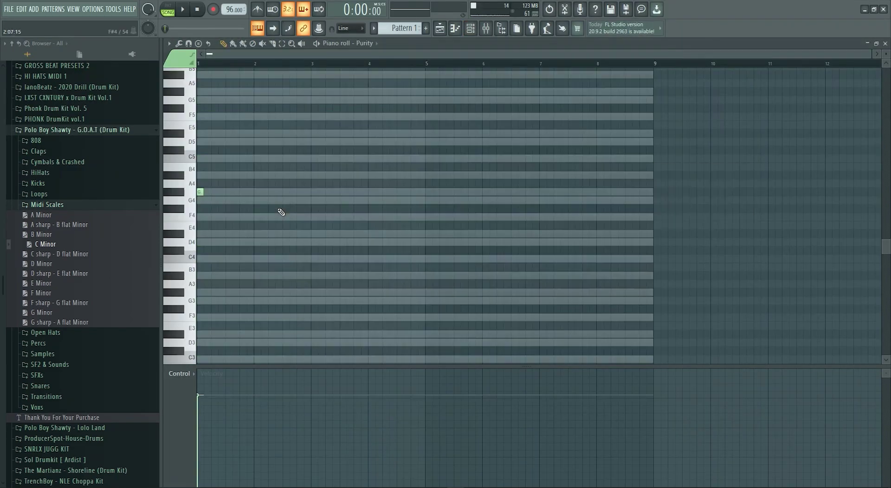
{"action": "key", "text": "space"}
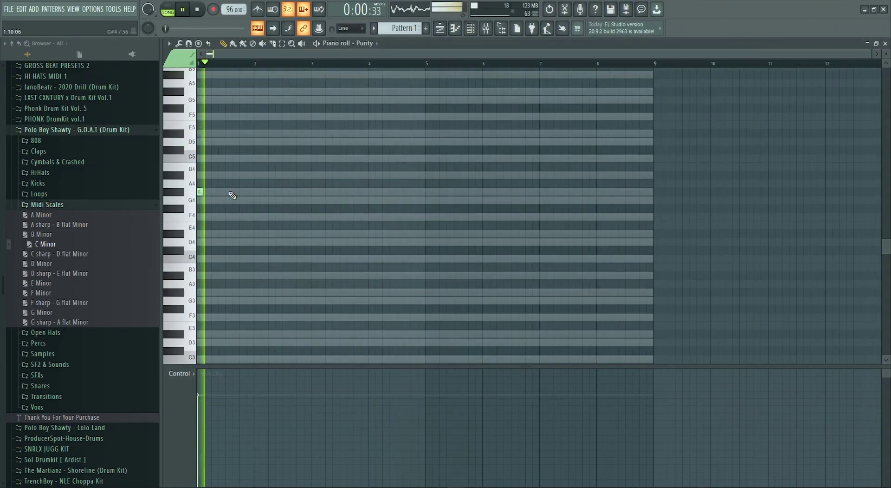
{"action": "key", "text": "space"}
Raise the opening note to F6 and add a D6 note in bar 1, checking them against the vocal
{"action": "left_click_drag", "start_coordinate": [191, 177], "coordinate": [248, 218]}
{"action": "key", "text": "space"}
{"action": "scroll", "coordinate": [153, 168], "scroll_direction": "up", "scroll_amount": 7}
{"action": "key", "text": "space"}
{"action": "key", "text": "space"}
{"action": "key", "text": "space"}
{"action": "key", "text": "space"}
{"action": "key", "text": "space"}
{"action": "key", "text": "space"}
{"action": "scroll", "coordinate": [206, 222], "scroll_direction": "up", "scroll_amount": 1}
{"action": "scroll", "coordinate": [203, 220], "scroll_direction": "up", "scroll_amount": 3}
{"action": "key", "text": "space"}
{"action": "key", "text": "space"}
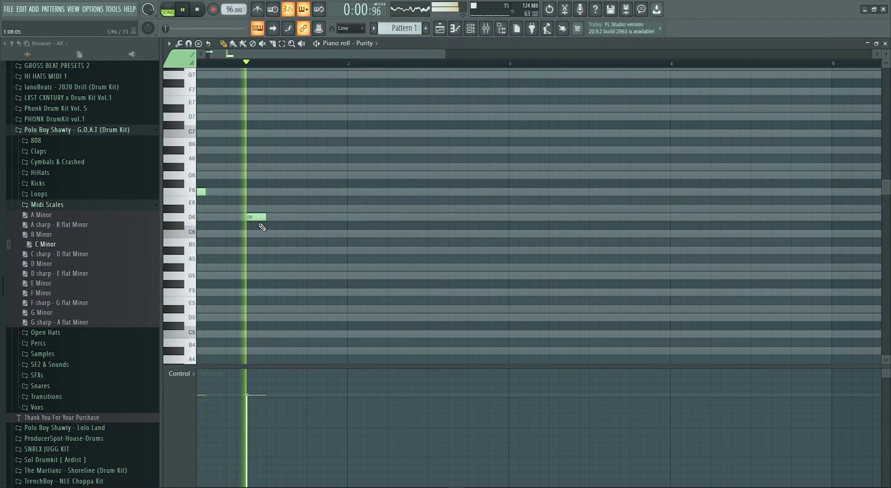
Lower the second note to C6 and try D#7, D7 and C7 as the notes following it
{"action": "left_click", "coordinate": [269, 108]}
{"action": "key", "text": "space"}
{"action": "key", "text": "space"}
{"action": "right_click", "coordinate": [300, 148]}
{"action": "right_click", "coordinate": [296, 134]}
{"action": "left_click", "coordinate": [292, 134]}
{"action": "key", "text": "space"}
{"action": "right_click", "coordinate": [288, 134]}
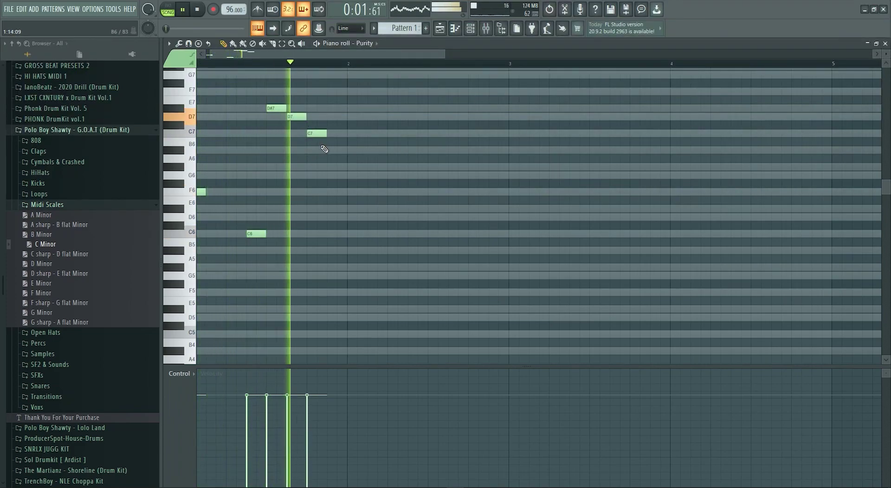
Replace the three high notes with C7, G#6 and G6, and add another G6 at the start of bar 2
{"action": "key", "text": "space"}
{"action": "right_click", "coordinate": [272, 110]}
{"action": "key", "text": "space"}
{"action": "left_click", "coordinate": [272, 133]}
{"action": "left_click", "coordinate": [291, 150]}
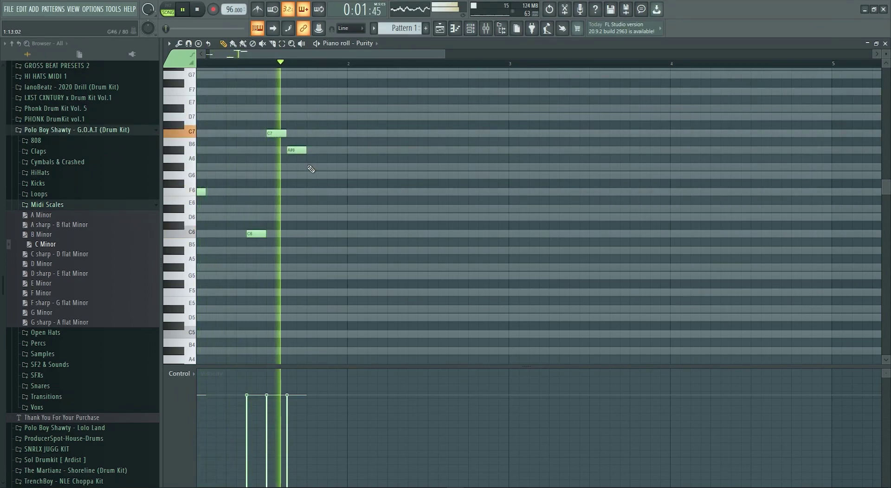
{"action": "left_click_drag", "start_coordinate": [299, 151], "coordinate": [300, 168]}
{"action": "left_click", "coordinate": [317, 175]}
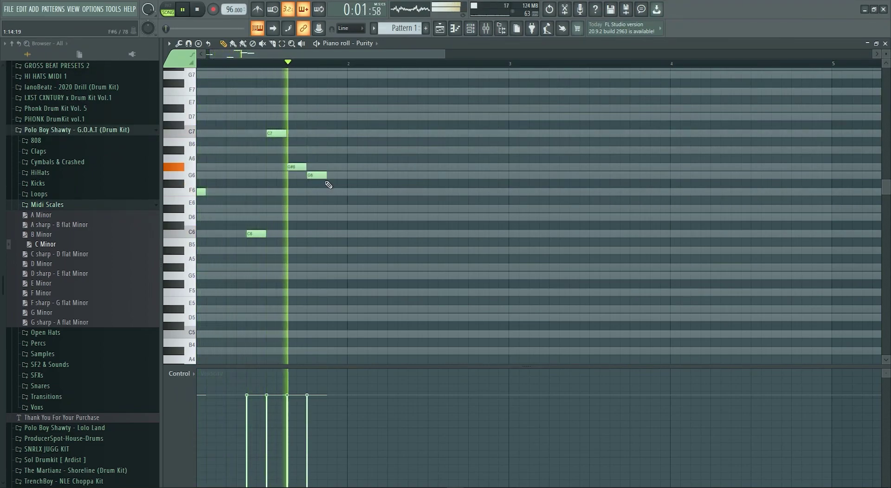
{"action": "scroll", "coordinate": [319, 168], "scroll_direction": "down", "scroll_amount": 2}
{"action": "left_click", "coordinate": [264, 175]}
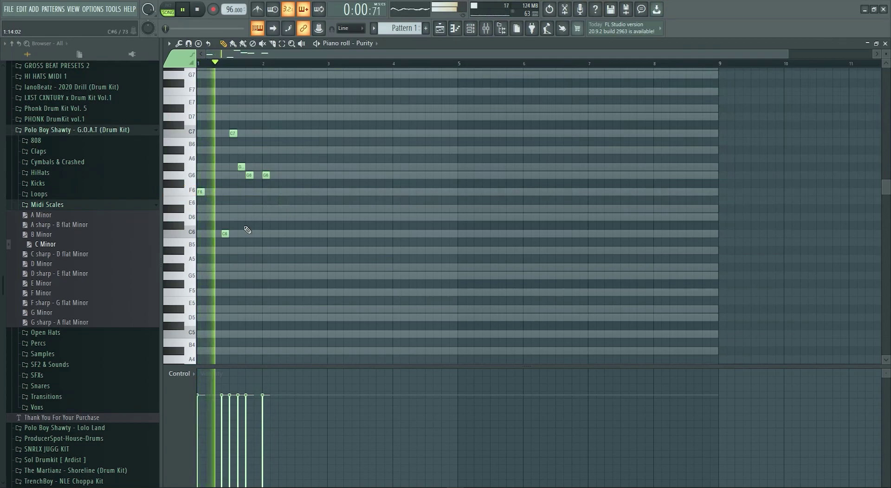
Try a G#6 note near the end of bar 2 with the vocal and delete it
{"action": "scroll", "coordinate": [212, 211], "scroll_direction": "up", "scroll_amount": 2}
{"action": "scroll", "coordinate": [215, 212], "scroll_direction": "down", "scroll_amount": 3}
{"action": "scroll", "coordinate": [273, 174], "scroll_direction": "up", "scroll_amount": 2}
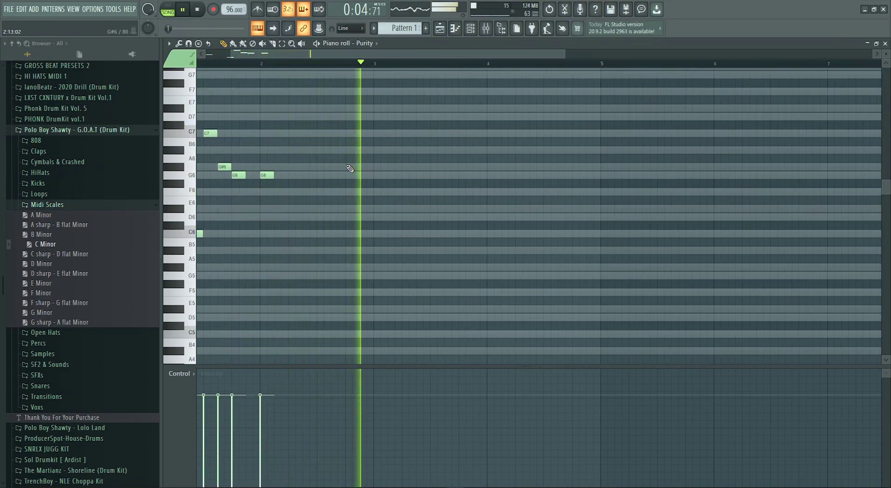
{"action": "key", "text": "space"}
{"action": "scroll", "coordinate": [344, 191], "scroll_direction": "down", "scroll_amount": 1}
{"action": "scroll", "coordinate": [344, 191], "scroll_direction": "down", "scroll_amount": 2}
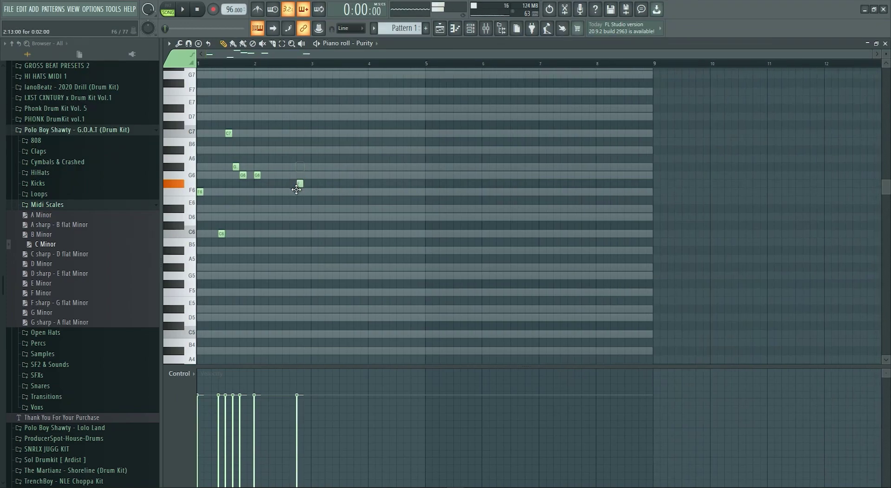
{"action": "key", "text": "space"}
{"action": "left_click_drag", "start_coordinate": [299, 181], "coordinate": [296, 166]}
{"action": "left_click", "coordinate": [290, 64]}
{"action": "scroll", "coordinate": [298, 174], "scroll_direction": "up", "scroll_amount": 3}
{"action": "key", "text": "space"}
{"action": "right_click", "coordinate": [297, 166]}
Place a C6 note near the end of bar 2 and audition the phrase with the vocal
{"action": "key", "text": "space"}
{"action": "key", "text": "space"}
{"action": "left_click_drag", "start_coordinate": [296, 202], "coordinate": [301, 234]}
{"action": "scroll", "coordinate": [301, 225], "scroll_direction": "down", "scroll_amount": 3}
{"action": "key", "text": "space"}
{"action": "key", "text": "space"}
{"action": "scroll", "coordinate": [308, 218], "scroll_direction": "down", "scroll_amount": 2}
{"action": "scroll", "coordinate": [313, 219], "scroll_direction": "up", "scroll_amount": 2}
{"action": "key", "text": "space"}
{"action": "key", "text": "space"}
{"action": "scroll", "coordinate": [312, 211], "scroll_direction": "down", "scroll_amount": 1}
{"action": "key", "text": "space"}
{"action": "scroll", "coordinate": [312, 212], "scroll_direction": "down", "scroll_amount": 1}
Duplicate the two-bar melody three times to fill eight bars and play it back
{"action": "key", "text": "ctrl+a"}
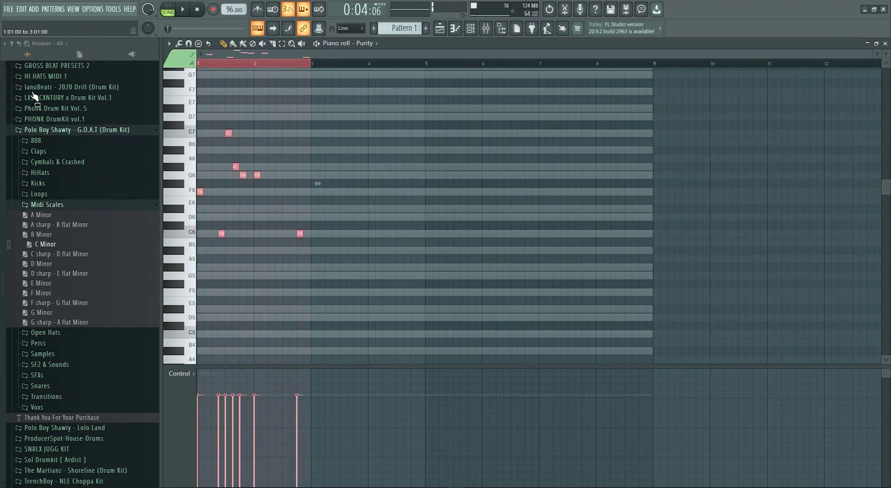
{"action": "key", "text": "ctrl+b"}
{"action": "key", "text": "ctrl+b"}
{"action": "key", "text": "ctrl+b"}
{"action": "key", "text": "ctrl+a"}
{"action": "key", "text": "space"}
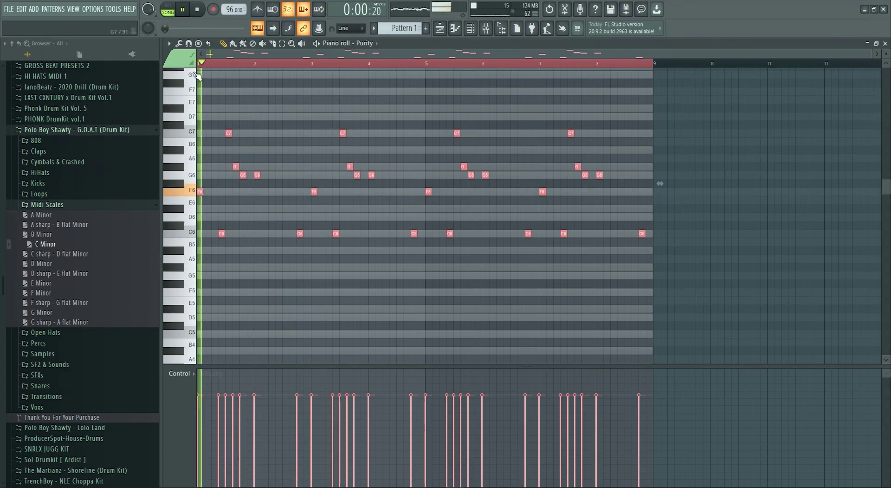
Add a harmony note beneath the opening F6 at the start of bar 1 and audition it
{"action": "scroll", "coordinate": [195, 139], "scroll_direction": "up", "scroll_amount": 5}
{"action": "key", "text": "space"}
{"action": "left_click_drag", "start_coordinate": [204, 208], "coordinate": [128, 252]}
{"action": "key", "text": "space"}
{"action": "key", "text": "space"}
{"action": "key", "text": "space"}
{"action": "key", "text": "space"}
{"action": "key", "text": "space"}
{"action": "key", "text": "space"}
Adjust the harmony note beneath the opening F6 to C6 and listen to it with the vocal
{"action": "left_click", "coordinate": [207, 251]}
{"action": "key", "text": "space"}
{"action": "key", "text": "space"}
{"action": "key", "text": "space"}
{"action": "key", "text": "space"}
{"action": "key", "text": "space"}
{"action": "key", "text": "space"}
{"action": "left_click_drag", "start_coordinate": [212, 251], "coordinate": [210, 235]}
{"action": "key", "text": "space"}
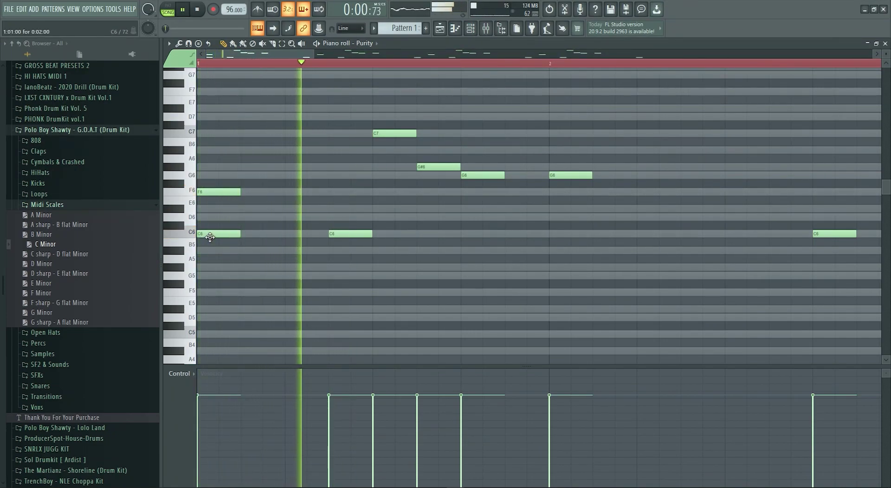
{"action": "scroll", "coordinate": [210, 237], "scroll_direction": "down", "scroll_amount": 3}
{"action": "key", "text": "space"}
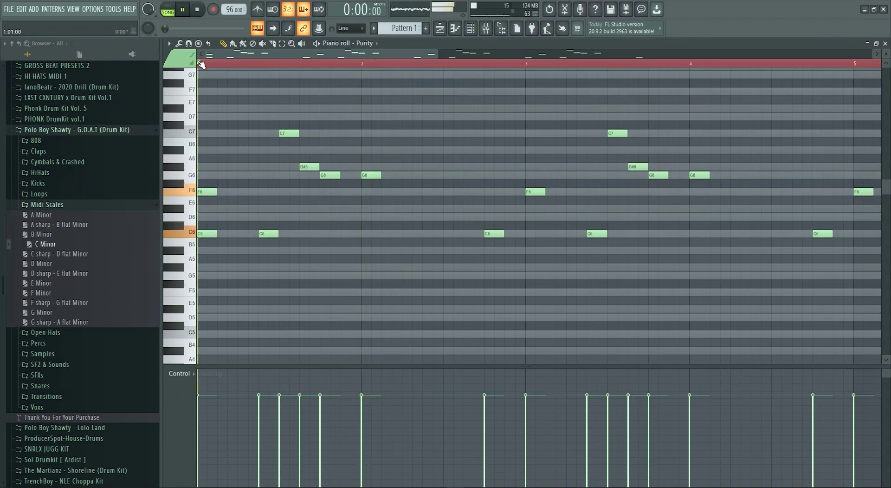
Move the opening harmony note down to F5, and add C5 and D#5 beneath the two C6 notes of the first phrase
{"action": "left_click", "coordinate": [169, 14]}
{"action": "key", "text": "space"}
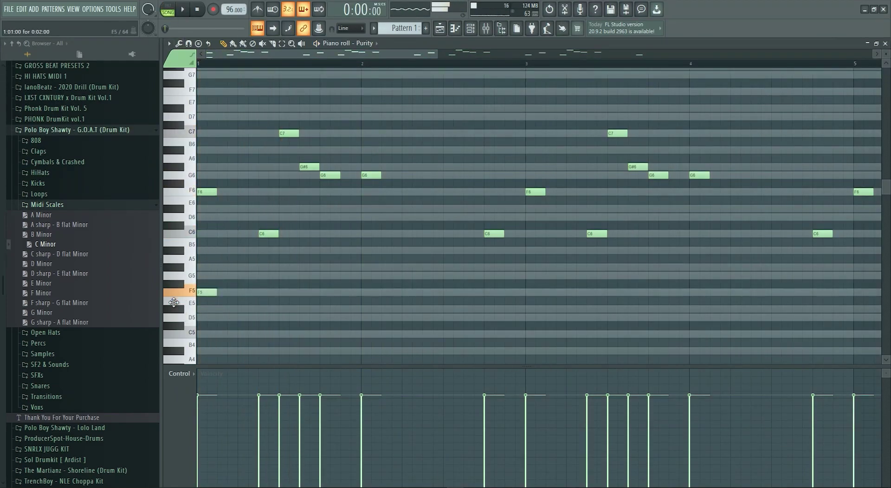
{"action": "key", "text": "space"}
{"action": "scroll", "coordinate": [259, 288], "scroll_direction": "down", "scroll_amount": 1}
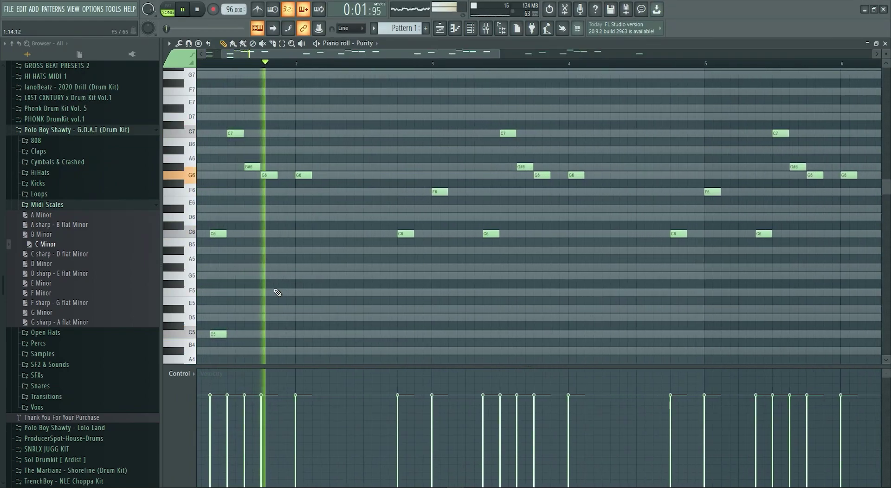
{"action": "scroll", "coordinate": [278, 292], "scroll_direction": "down", "scroll_amount": 2}
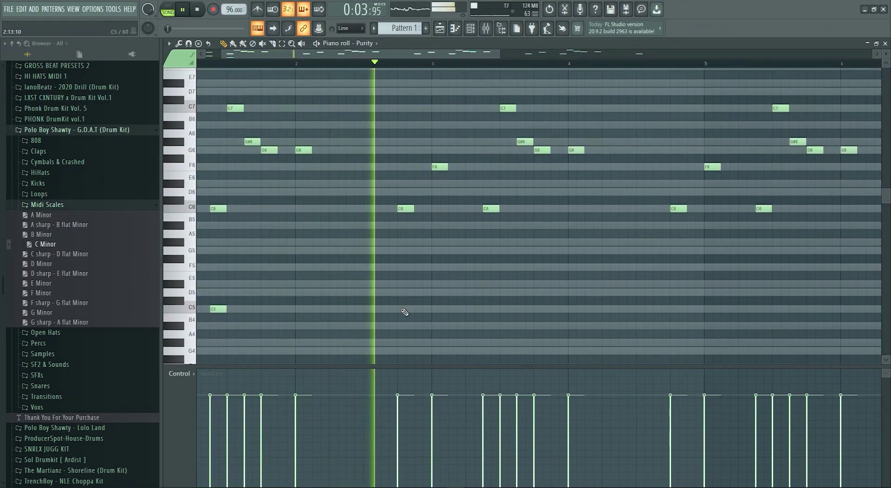
{"action": "key", "text": "space"}
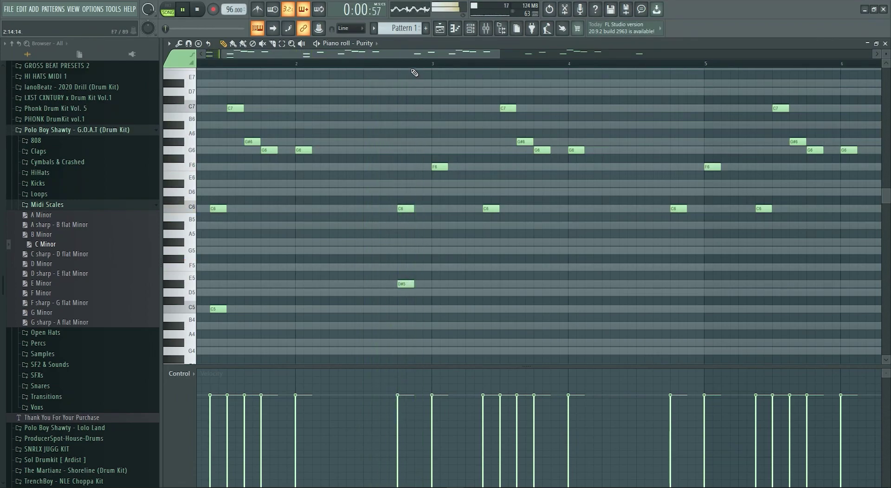
Delete the old melody repeats from bar 3 onward and duplicate the harmonized two-bar phrase three times through bar 8
{"action": "scroll", "coordinate": [421, 195], "scroll_direction": "down", "scroll_amount": 2}
{"action": "left_click_drag", "start_coordinate": [649, 279], "coordinate": [139, 81]}
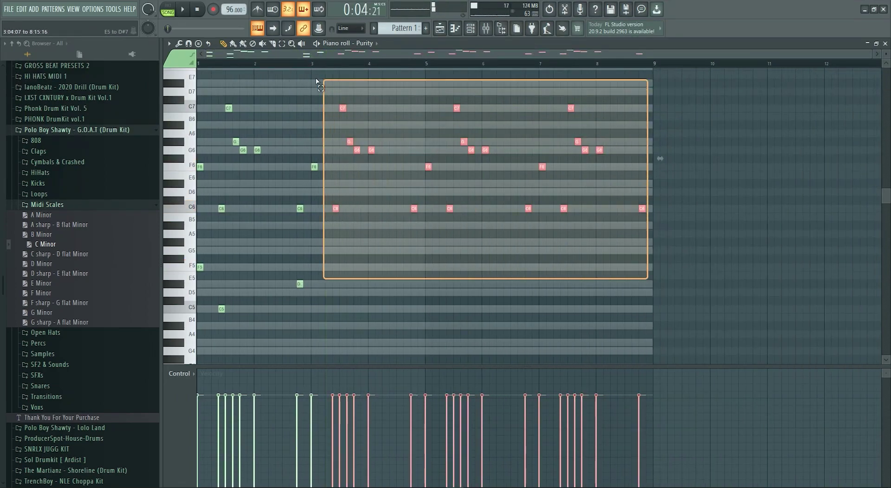
{"action": "key", "text": "Delete"}
{"action": "key", "text": "ctrl+b"}
{"action": "key", "text": "ctrl+b"}
{"action": "key", "text": "ctrl+b"}
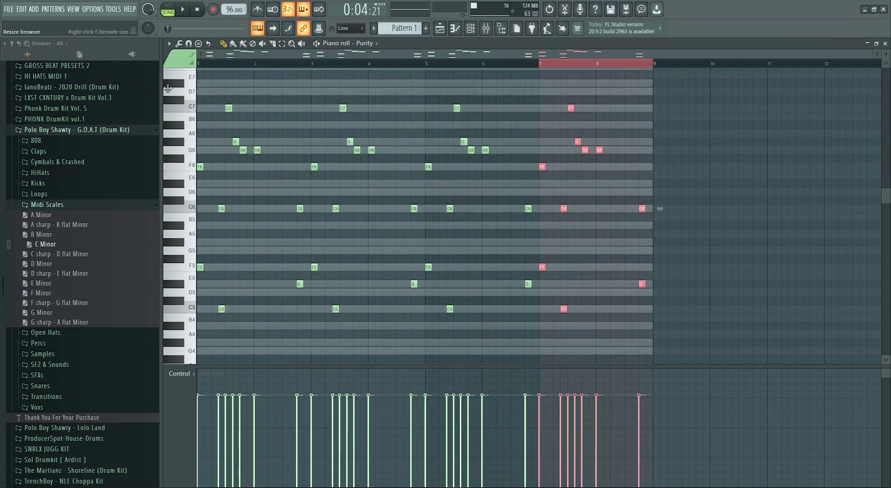
Play the melody in pattern mode and switch Purity to the FM Vibe preset
{"action": "key", "text": "ctrl+a"}
{"action": "key", "text": "l"}
{"action": "key", "text": "space"}
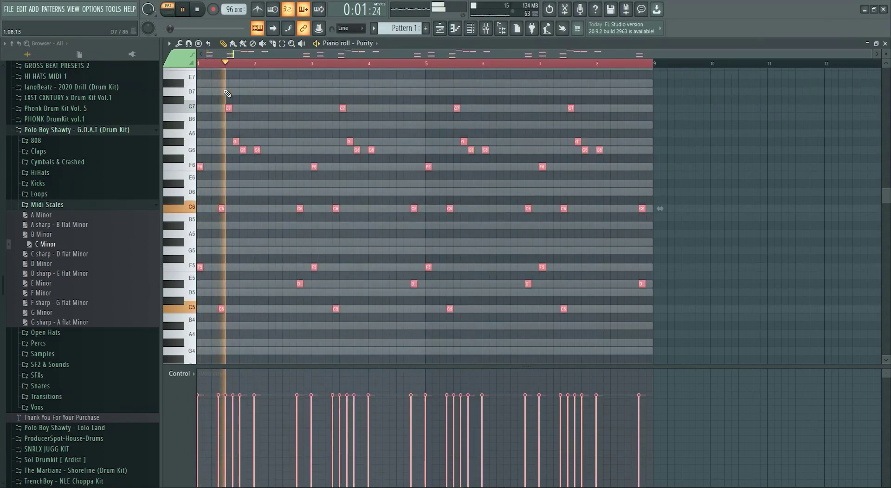
{"action": "left_click_drag", "start_coordinate": [200, 247], "coordinate": [662, 316]}
{"action": "key", "text": "F7"}
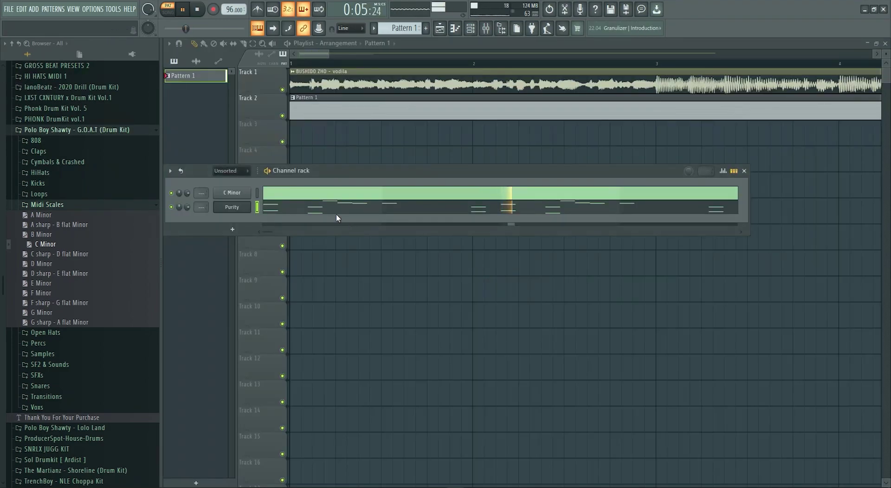
{"action": "left_click", "coordinate": [238, 210]}
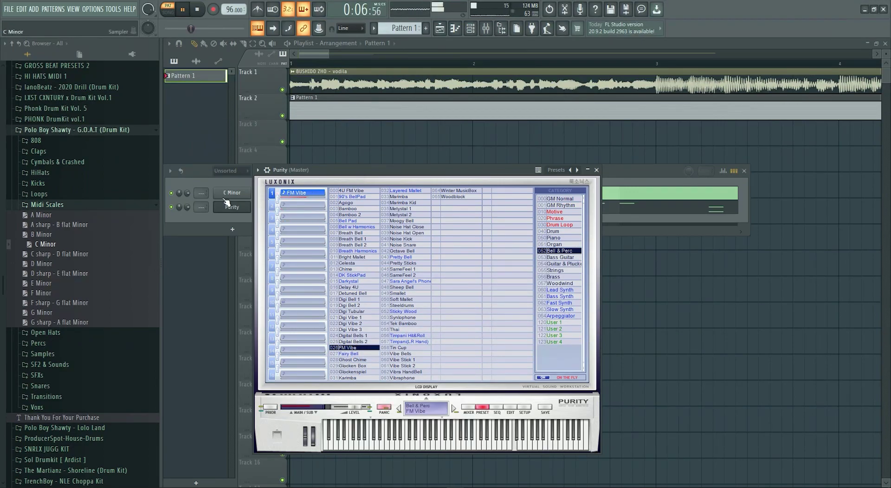
Play the FM Vibe melody with the vocal in song mode and clone the Purity channel
{"action": "left_click", "coordinate": [304, 80]}
{"action": "key", "text": "l"}
{"action": "key", "text": "space"}
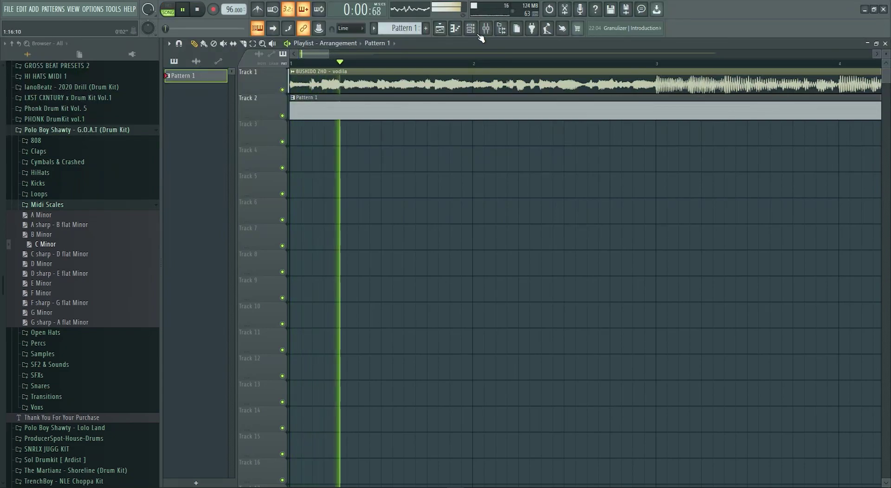
{"action": "left_click", "coordinate": [471, 28]}
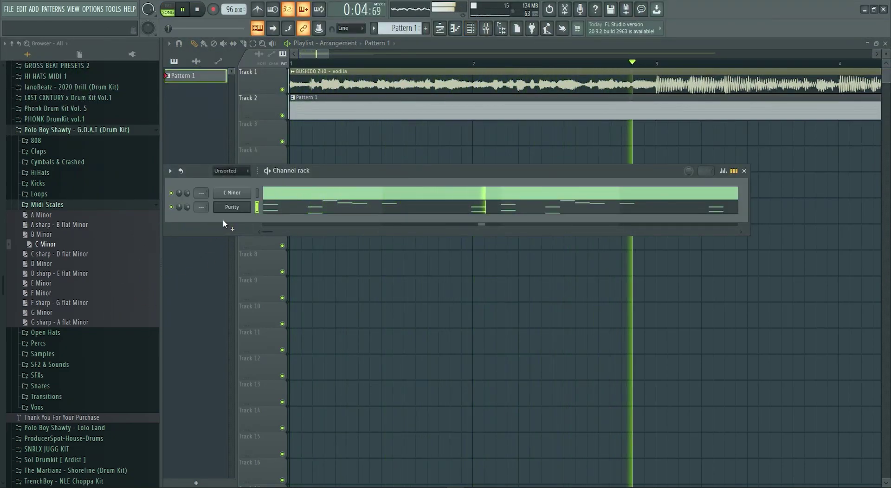
{"action": "scroll", "coordinate": [302, 136], "scroll_direction": "down", "scroll_amount": 5}
{"action": "right_click", "coordinate": [232, 206]}
{"action": "left_click", "coordinate": [274, 287]}
Move the vocal clip earlier on track 1 to start at bar 1 and listen to it
{"action": "left_click_drag", "start_coordinate": [292, 86], "coordinate": [272, 88]}
{"action": "key", "text": "space"}
{"action": "key", "text": "space"}
Show all channels in the rack, audition sounds in Purity #2, and load the Syn Bass 1 preset from Bass Synth
{"action": "left_click", "coordinate": [470, 29]}
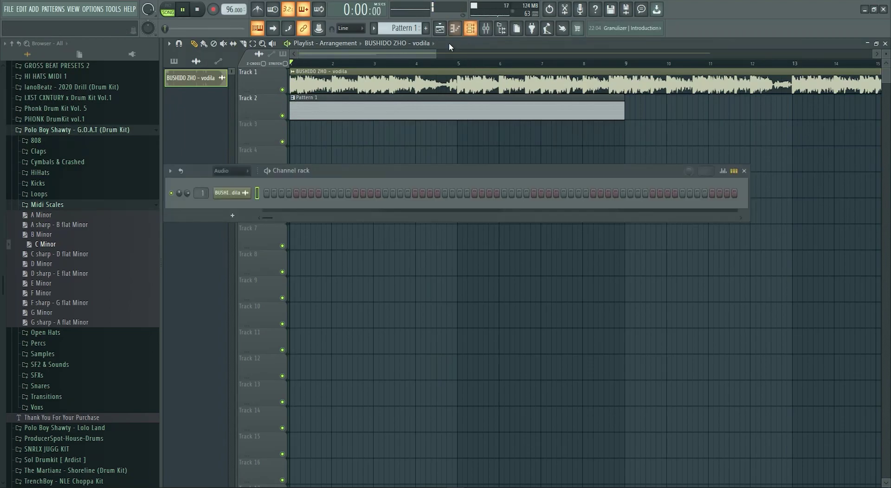
{"action": "left_click", "coordinate": [239, 172]}
{"action": "left_click", "coordinate": [238, 181]}
{"action": "key", "text": "space"}
{"action": "right_click", "coordinate": [249, 232]}
{"action": "left_click", "coordinate": [263, 234]}
{"action": "key", "text": "Escape"}
{"action": "left_click", "coordinate": [250, 233]}
{"action": "left_click", "coordinate": [570, 284]}
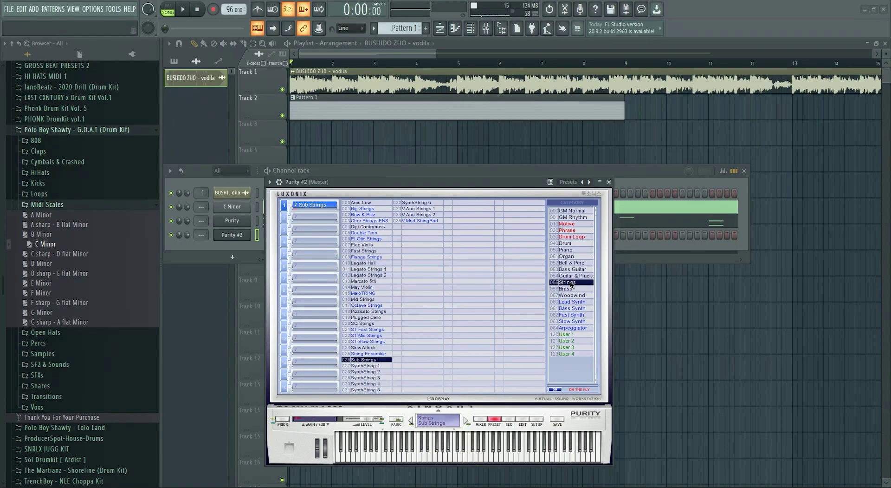
{"action": "left_click", "coordinate": [570, 271]}
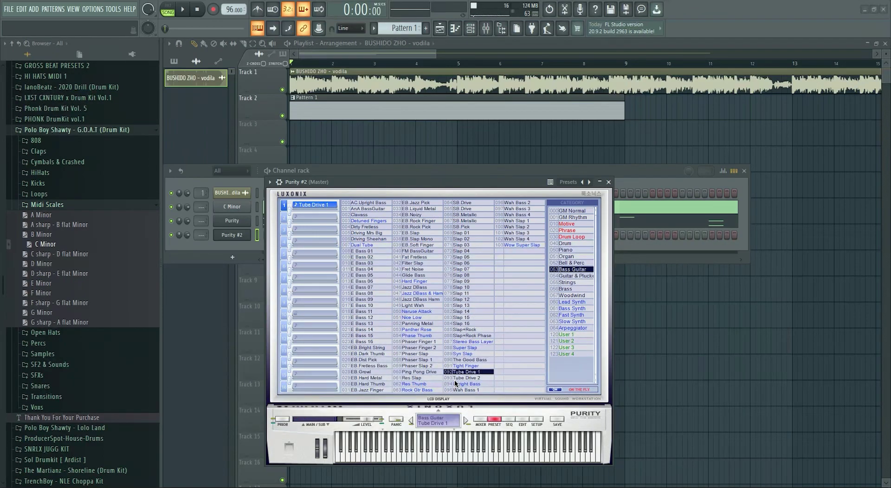
{"action": "left_click", "coordinate": [570, 308]}
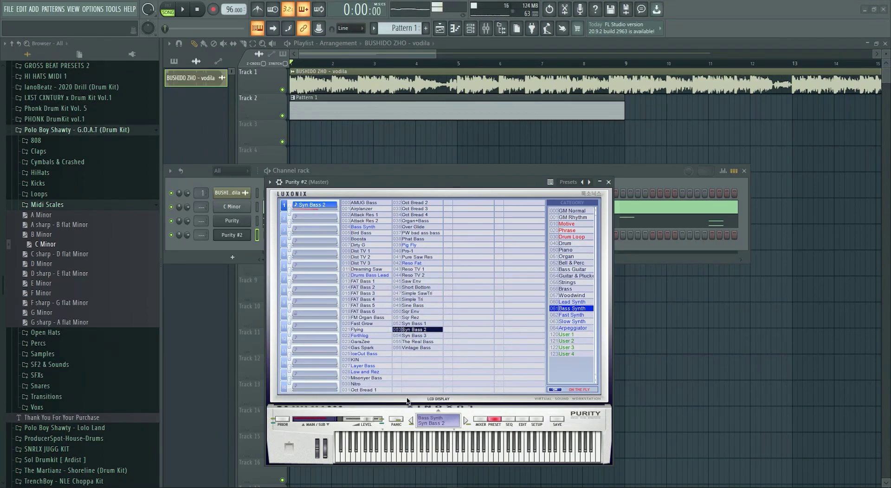
Start the Purity #2 bass line in bar 1 with two F5 notes followed by a C5 note
{"action": "right_click", "coordinate": [240, 235]}
{"action": "left_click", "coordinate": [264, 238]}
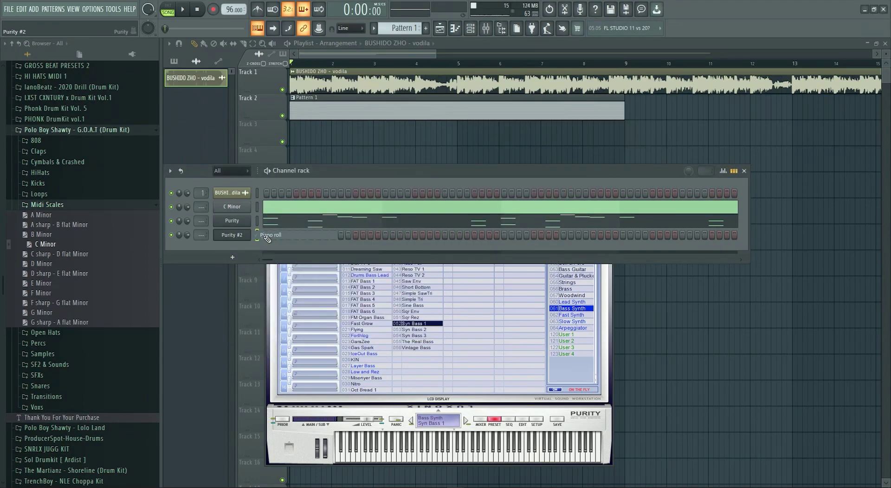
{"action": "key", "text": "space"}
{"action": "key", "text": "space"}
{"action": "left_click_drag", "start_coordinate": [205, 242], "coordinate": [141, 239]}
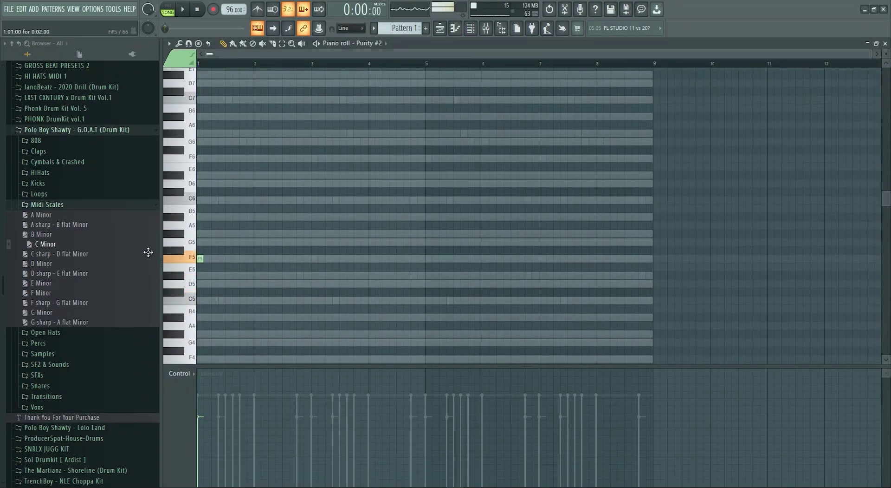
{"action": "left_click", "coordinate": [232, 259]}
{"action": "scroll", "coordinate": [215, 268], "scroll_direction": "up", "scroll_amount": 2, "text": "ctrl"}
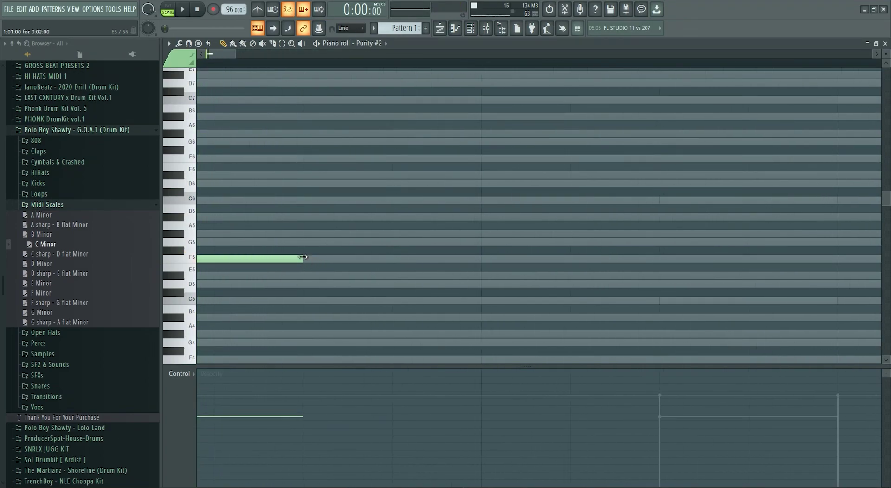
{"action": "left_click", "coordinate": [299, 288]}
{"action": "left_click_drag", "start_coordinate": [299, 287], "coordinate": [298, 299]}
{"action": "key", "text": "space"}
{"action": "scroll", "coordinate": [308, 304], "scroll_direction": "down", "scroll_amount": 2, "text": "ctrl"}
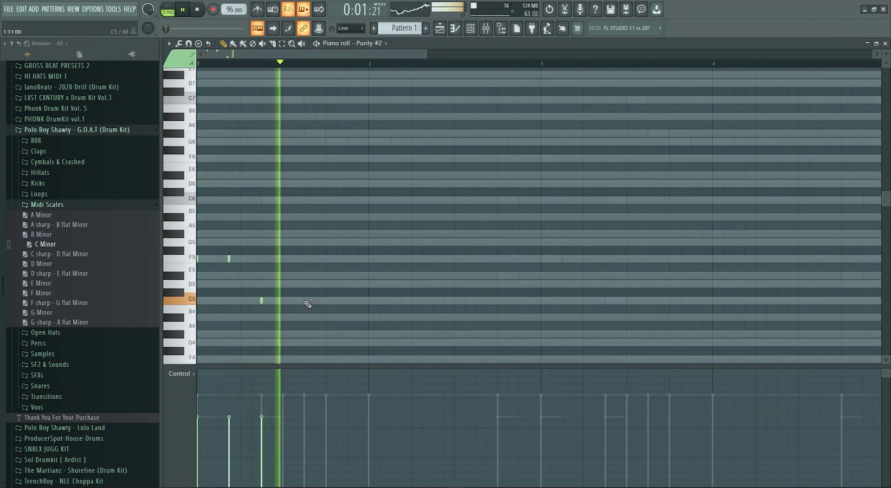
Add a C5 bass note at the start of bar 2 and two more C5 notes late in that bar
{"action": "scroll", "coordinate": [336, 301], "scroll_direction": "down", "scroll_amount": 2, "text": "ctrl"}
{"action": "left_click", "coordinate": [312, 300]}
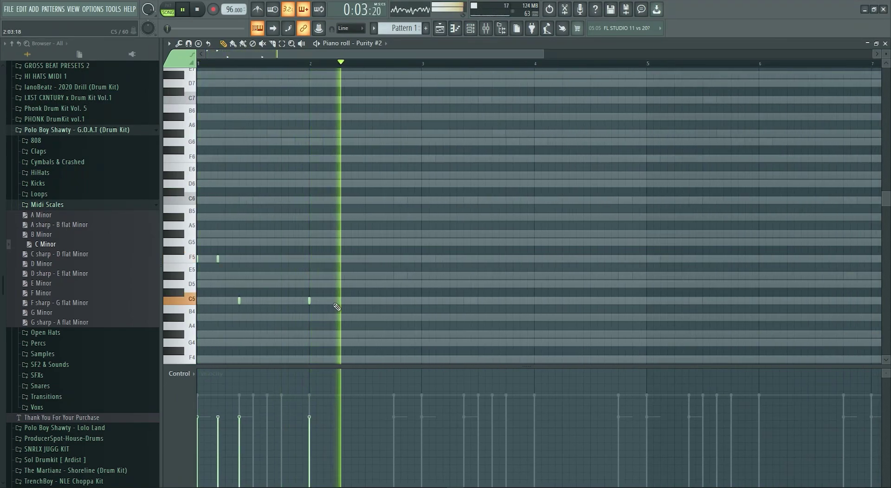
{"action": "key", "text": "space"}
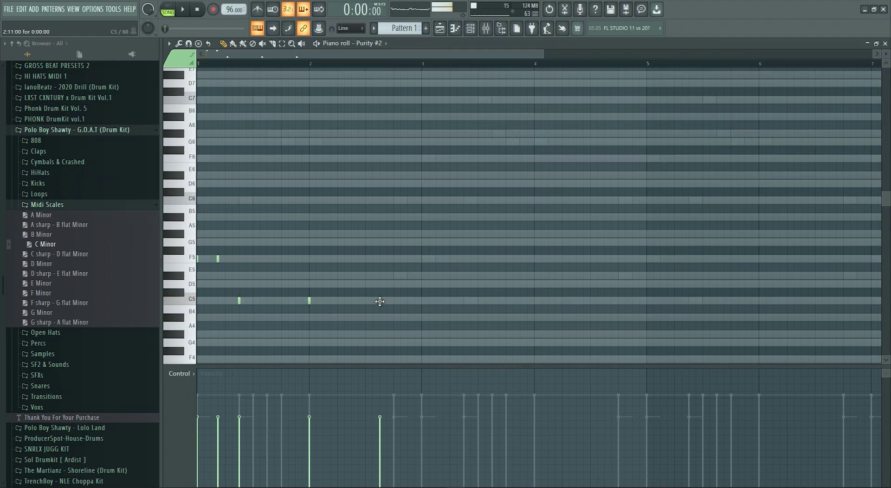
{"action": "left_click", "coordinate": [374, 64]}
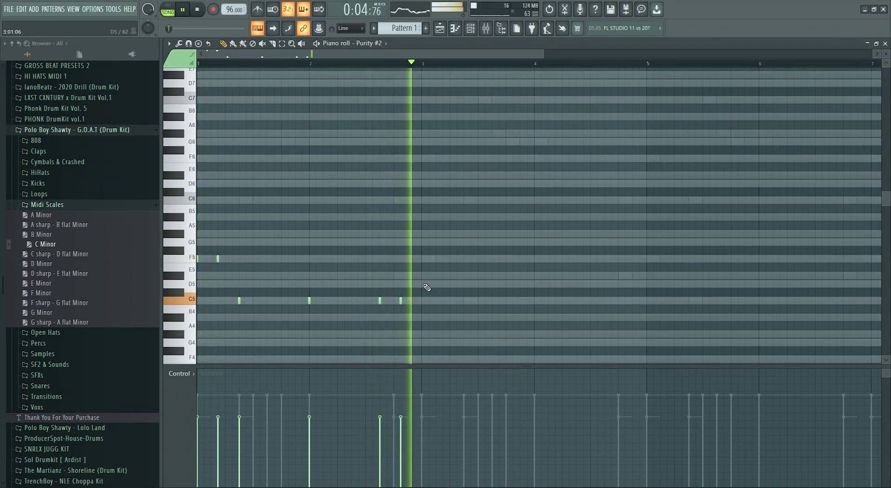
Repeat the bass phrase with two F5 notes and a C5 in bar 3 and a C5 at bar 4, and play it
{"action": "left_click", "coordinate": [422, 258]}
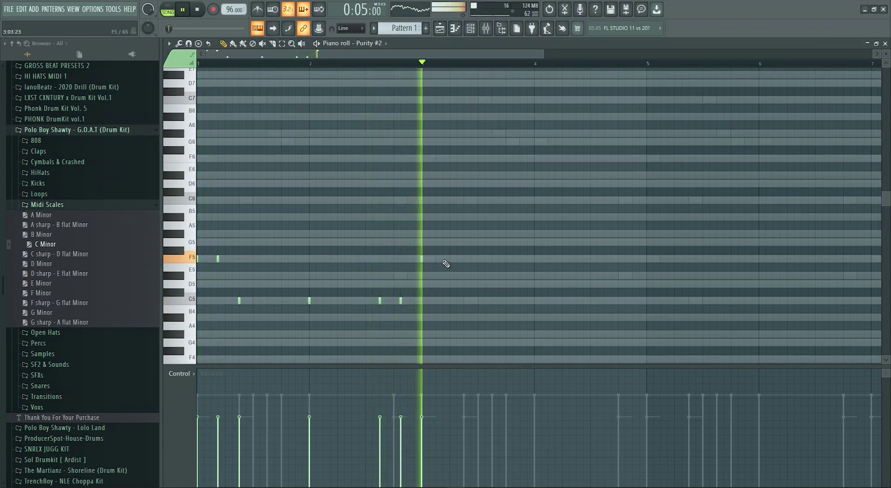
{"action": "left_click", "coordinate": [445, 259]}
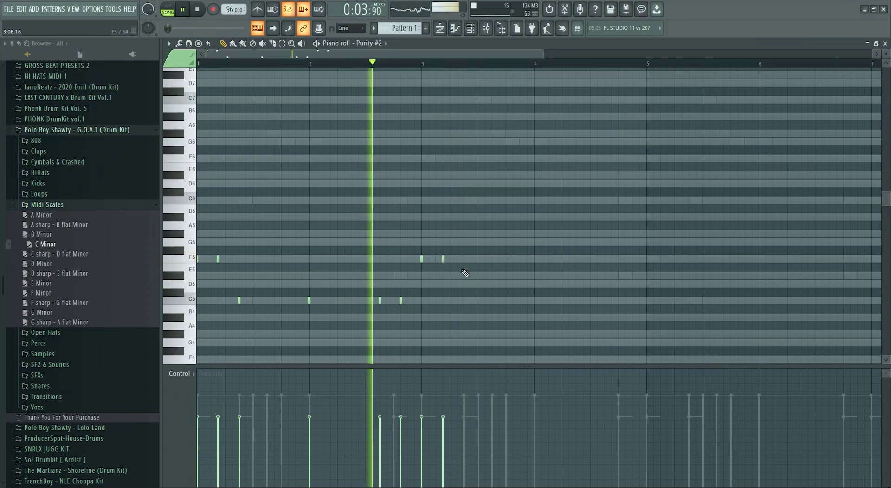
{"action": "left_click", "coordinate": [464, 301]}
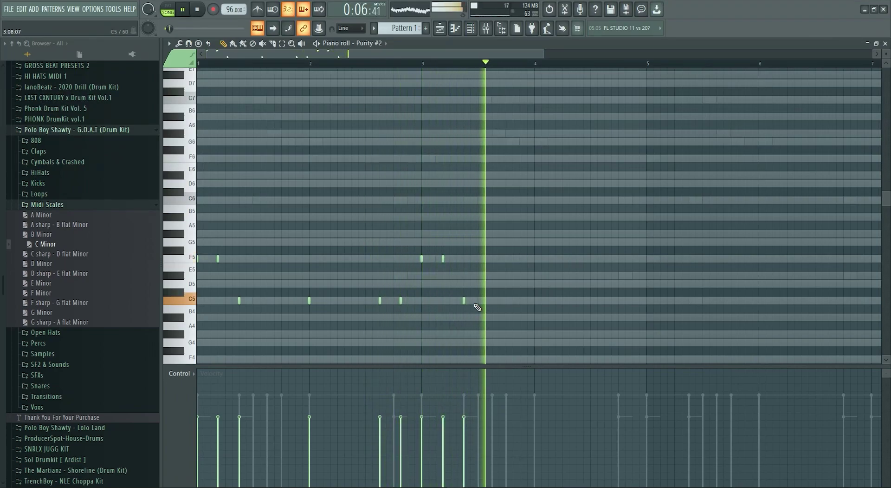
{"action": "left_click", "coordinate": [538, 300]}
{"action": "scroll", "coordinate": [647, 137], "scroll_direction": "down", "scroll_amount": 2}
{"action": "key", "text": "space"}
{"action": "scroll", "coordinate": [348, 89], "scroll_direction": "down", "scroll_amount": 3}
Extend the bass notes to legato and duplicate the phrase to fill the pattern
{"action": "key", "text": "l"}
{"action": "scroll", "coordinate": [262, 185], "scroll_direction": "down", "scroll_amount": 1}
{"action": "left_click", "coordinate": [180, 44]}
{"action": "left_click", "coordinate": [195, 66]}
{"action": "left_click_drag", "start_coordinate": [369, 298], "coordinate": [425, 299]}
{"action": "key", "text": "ctrl+b"}
{"action": "key", "text": "ctrl+a"}
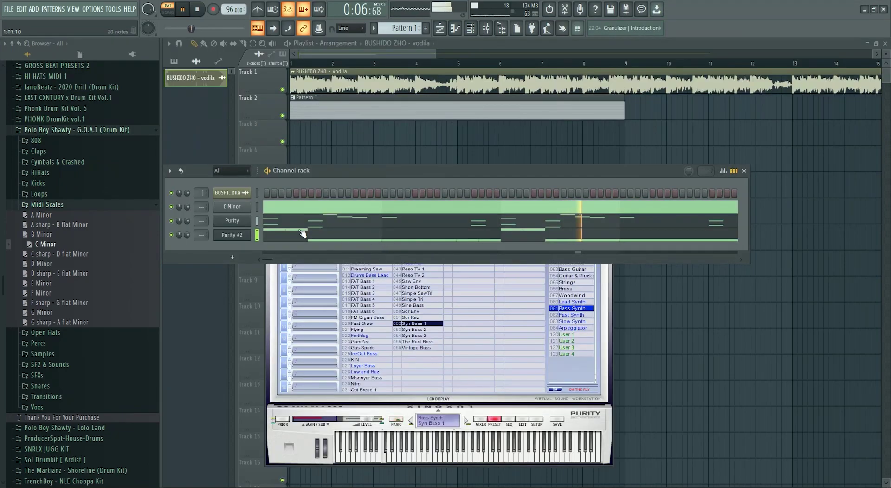
Switch the Purity #2 bass to the Syn Bass 2 preset
{"action": "left_click", "coordinate": [238, 236]}
{"action": "left_click", "coordinate": [237, 237]}
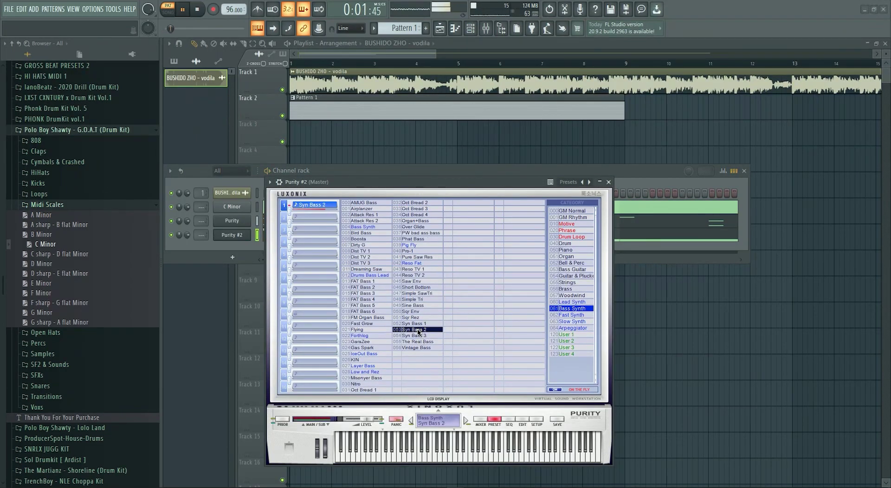
{"action": "left_click", "coordinate": [207, 247]}
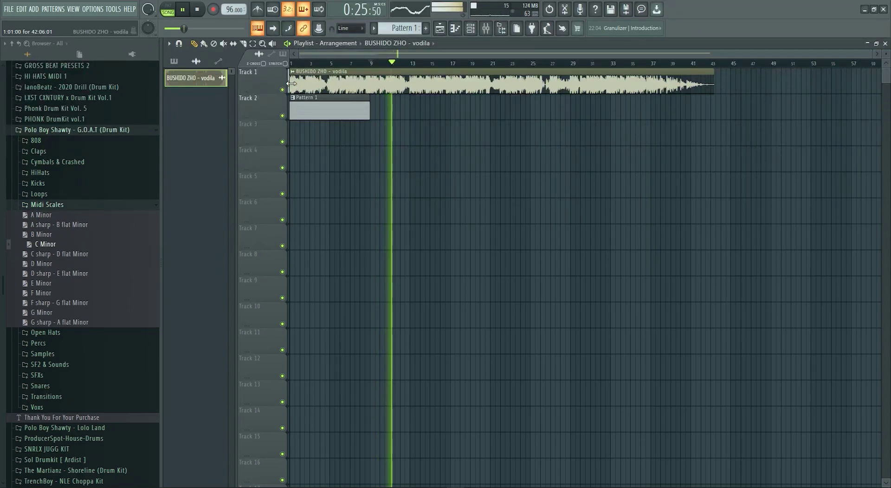
Trim the first eight bars off the vocal clip, move it back to bar 1, and mute the Purity #2 channel
{"action": "left_click_drag", "start_coordinate": [291, 84], "coordinate": [372, 84]}
{"action": "key", "text": "space"}
{"action": "left_click_drag", "start_coordinate": [386, 83], "coordinate": [305, 82]}
{"action": "key", "text": "space"}
{"action": "left_click", "coordinate": [470, 27]}
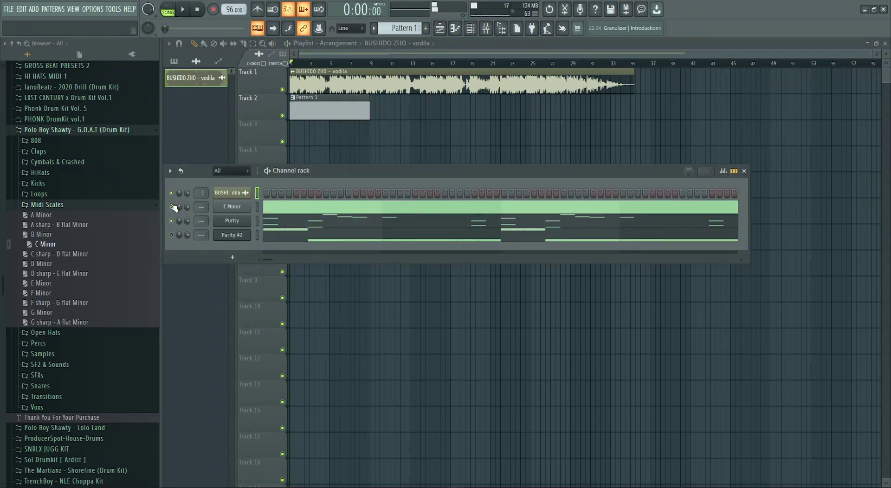
{"action": "left_click", "coordinate": [264, 219]}
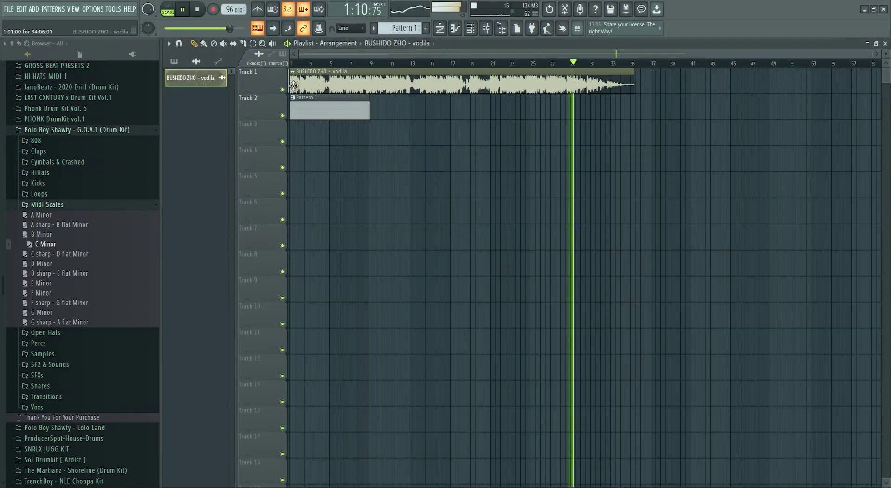
Trim the vocal clip down to about its last six bars and move it back to bar 1
{"action": "left_click_drag", "start_coordinate": [294, 85], "coordinate": [570, 90]}
{"action": "left_click_drag", "start_coordinate": [592, 86], "coordinate": [210, 90]}
{"action": "key", "text": "space"}
{"action": "key", "text": "space"}
Play the shortened vocal with the melody and look at the levels in the mixer
{"action": "left_click", "coordinate": [470, 30]}
{"action": "key", "text": "space"}
{"action": "key", "text": "space"}
{"action": "left_click", "coordinate": [486, 28]}
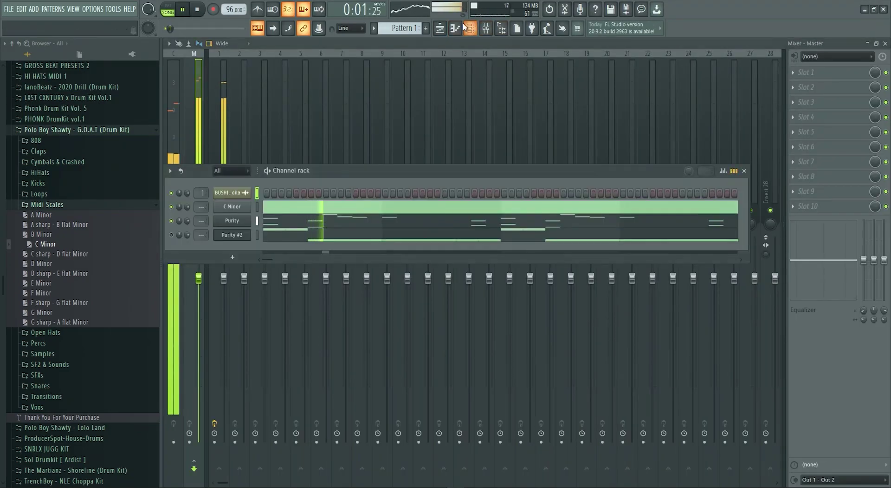
Add an A#5 harmony note between the opening F5 and F6 notes of the Purity melody and listen to it
{"action": "left_click", "coordinate": [257, 217]}
{"action": "scroll", "coordinate": [211, 175], "scroll_direction": "up", "scroll_amount": 4}
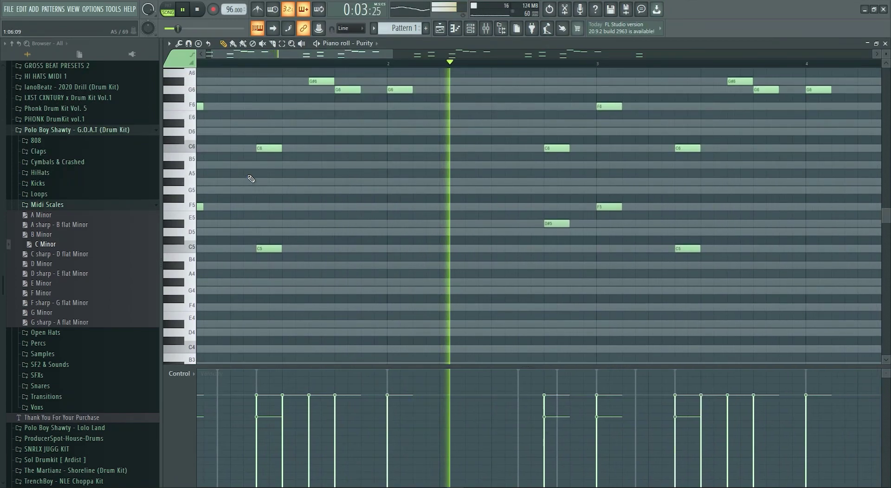
{"action": "key", "text": "space"}
{"action": "left_click_drag", "start_coordinate": [210, 174], "coordinate": [176, 160]}
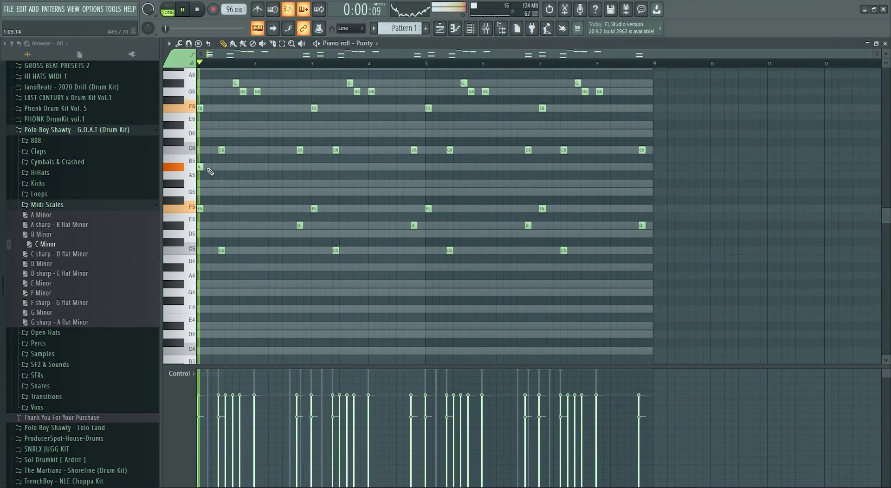
{"action": "scroll", "coordinate": [209, 171], "scroll_direction": "up", "scroll_amount": 4}
{"action": "key", "text": "space"}
Move the added opening harmony note up to C6 and listen to the chord with the vocal
{"action": "mouse_move", "coordinate": [211, 167]}
{"action": "left_mouse_down"}
{"action": "mouse_move", "coordinate": [216, 182]}
{"action": "mouse_move", "coordinate": [205, 173]}
{"action": "mouse_move", "coordinate": [204, 152]}
{"action": "left_mouse_up"}
{"action": "scroll", "coordinate": [216, 181], "scroll_direction": "down", "scroll_amount": 3}
{"action": "key", "text": "space"}
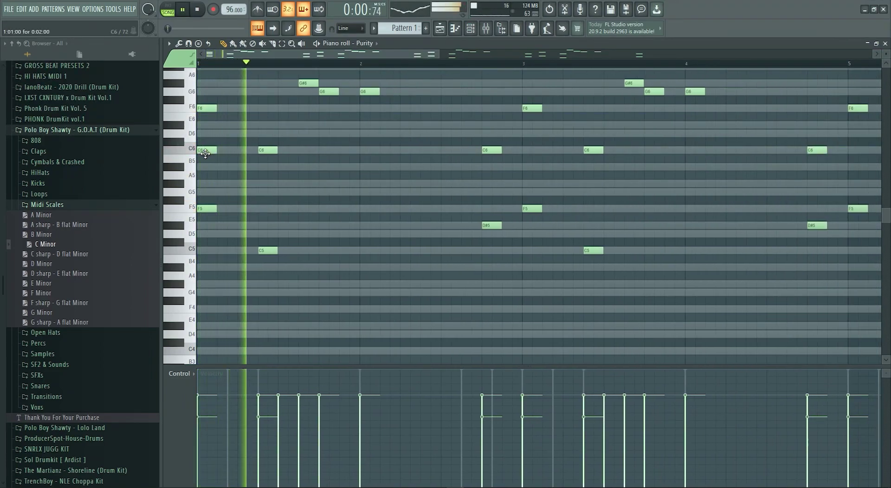
{"action": "scroll", "coordinate": [207, 153], "scroll_direction": "up", "scroll_amount": 3}
{"action": "scroll", "coordinate": [278, 171], "scroll_direction": "up", "scroll_amount": 2}
{"action": "left_click_drag", "start_coordinate": [229, 188], "coordinate": [202, 206]}
{"action": "key", "text": "space"}
{"action": "key", "text": "space"}
Extend the upper melody notes from F6 to C7 to legato across all eight bars and play them in pattern mode
{"action": "left_click", "coordinate": [168, 9]}
{"action": "scroll", "coordinate": [210, 158], "scroll_direction": "down", "scroll_amount": 4}
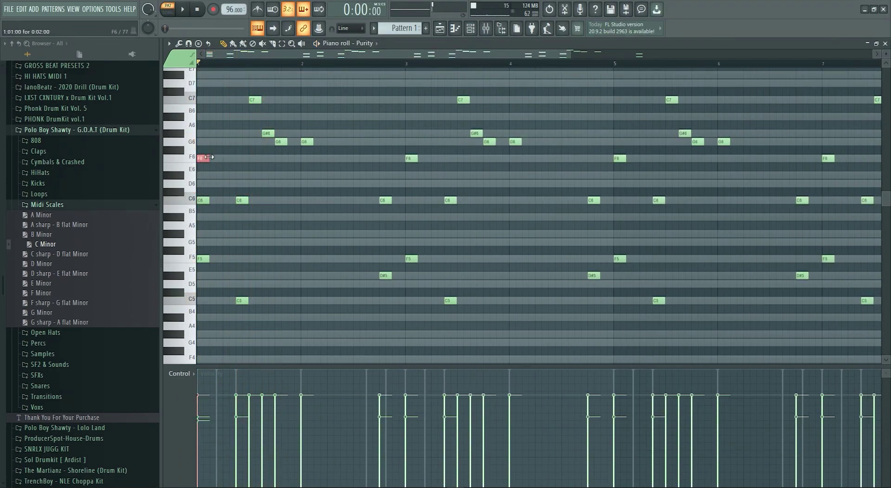
{"action": "scroll", "coordinate": [235, 147], "scroll_direction": "down", "scroll_amount": 2}
{"action": "left_click_drag", "start_coordinate": [629, 80], "coordinate": [223, 175]}
{"action": "left_click", "coordinate": [179, 44]}
{"action": "left_click", "coordinate": [189, 65]}
{"action": "key", "text": "space"}
{"action": "left_click", "coordinate": [263, 169]}
{"action": "right_click", "coordinate": [264, 168]}
Play the lengthened melody in the arrangement together with the vocal
{"action": "key", "text": "alt+Tab"}
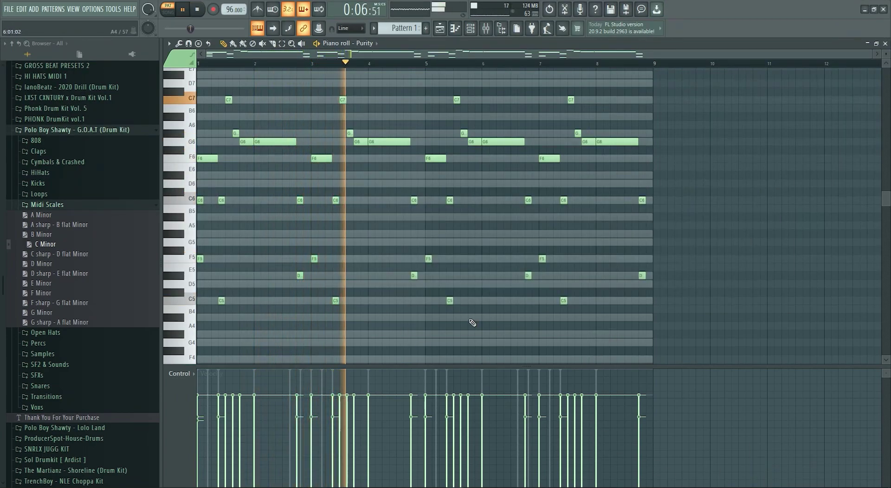
{"action": "key", "text": "Escape"}
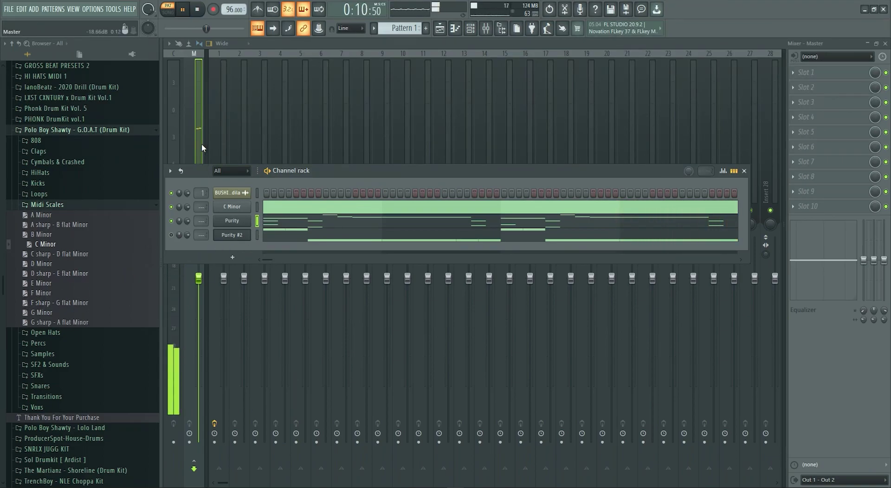
{"action": "key", "text": "F5"}
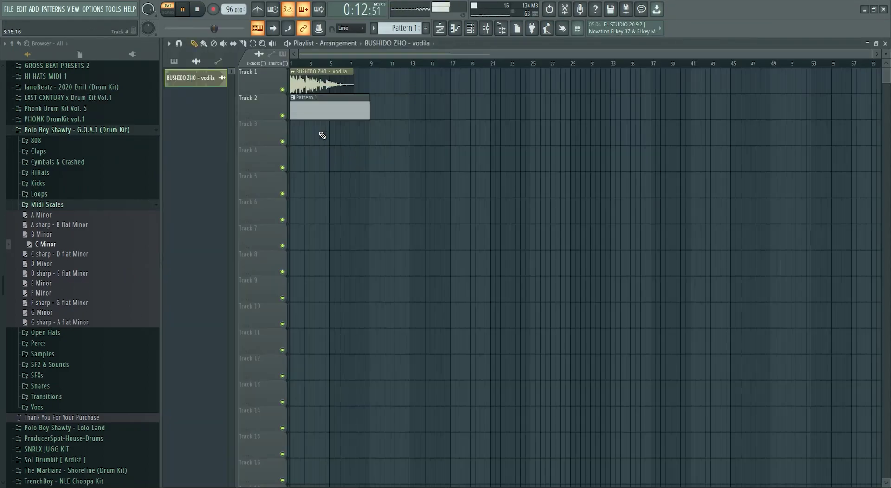
{"action": "key", "text": "F6"}
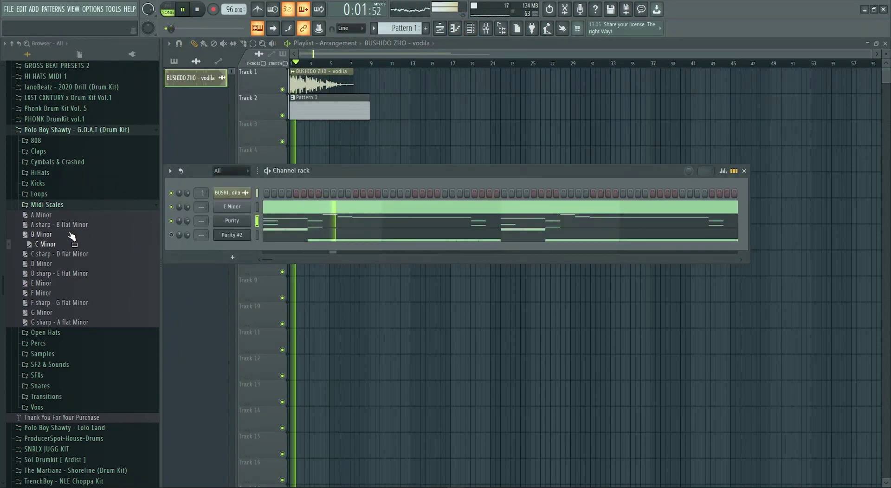
{"action": "key", "text": "space"}
Audition samples in the drum kit's Kicks folder and add pbs - paxk [ Kick ] to the channel rack
{"action": "left_click", "coordinate": [49, 185]}
{"action": "left_click", "coordinate": [48, 234]}
{"action": "left_click", "coordinate": [52, 246]}
{"action": "left_click", "coordinate": [53, 256]}
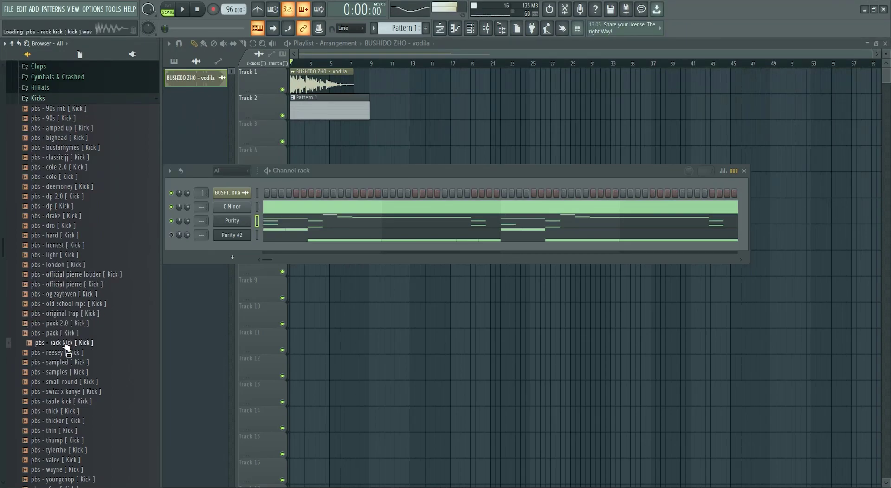
{"action": "left_click_drag", "start_coordinate": [223, 247], "coordinate": [220, 248]}
Place a C5 kick note at the start of bar 1 in the paxk kick's piano roll and play it
{"action": "right_click", "coordinate": [219, 248]}
{"action": "left_click", "coordinate": [258, 249]}
{"action": "key", "text": "space"}
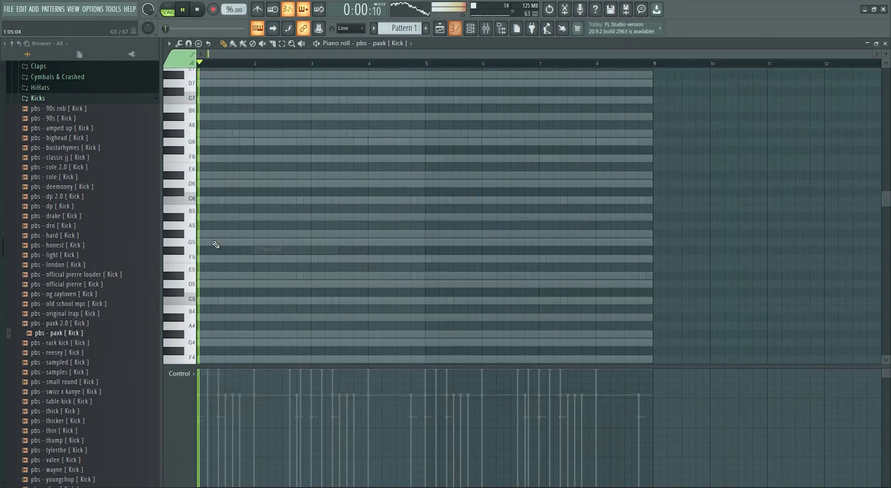
{"action": "key", "text": "space"}
{"action": "scroll", "coordinate": [207, 227], "scroll_direction": "up", "scroll_amount": 1}
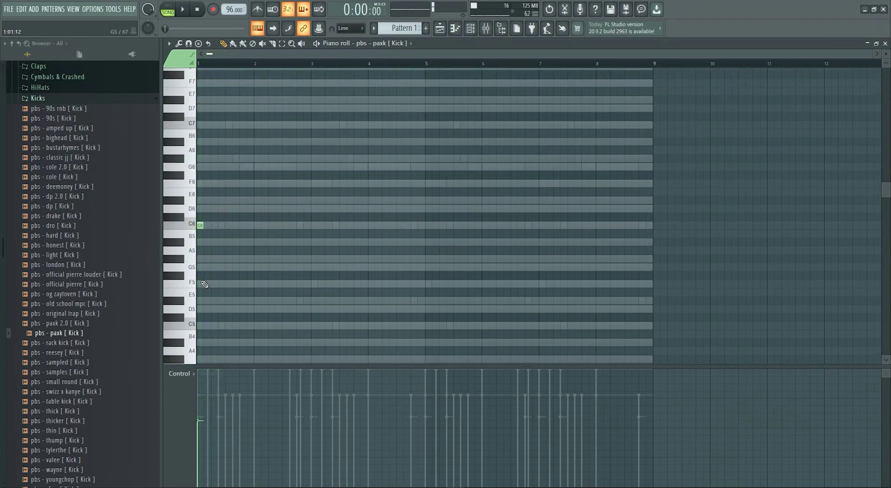
{"action": "scroll", "coordinate": [185, 329], "scroll_direction": "down", "scroll_amount": 2}
{"action": "key", "text": "space"}
{"action": "left_click", "coordinate": [215, 274]}
{"action": "key", "text": "space"}
{"action": "key", "text": "space"}
Add a second C5 kick note on the fourth step of bar 1 and listen to it
{"action": "scroll", "coordinate": [198, 291], "scroll_direction": "up", "scroll_amount": 4}
{"action": "key", "text": "space"}
{"action": "left_click_drag", "start_coordinate": [272, 273], "coordinate": [256, 274]}
{"action": "key", "text": "space"}
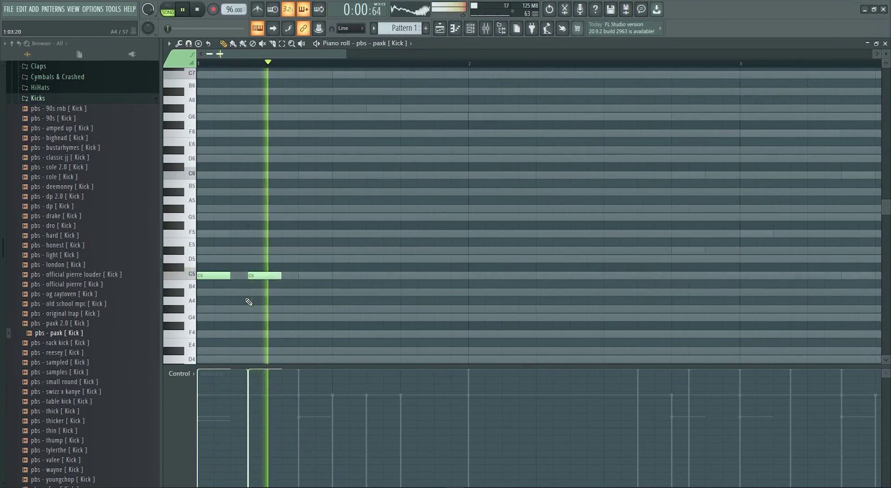
{"action": "scroll", "coordinate": [361, 292], "scroll_direction": "down", "scroll_amount": 3}
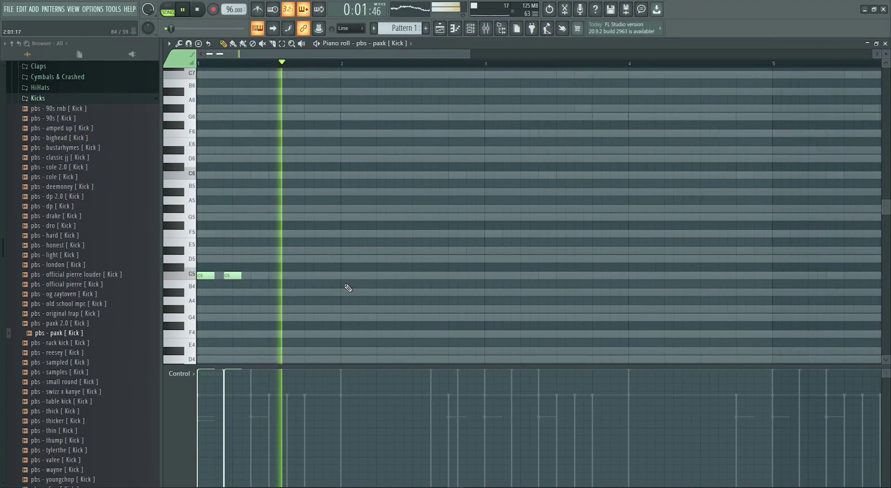
Add C5 kick notes at the starts of bars 2 to 4 and on the eleventh step of bars 1 to 4
{"action": "left_click", "coordinate": [295, 275]}
{"action": "left_click", "coordinate": [348, 275]}
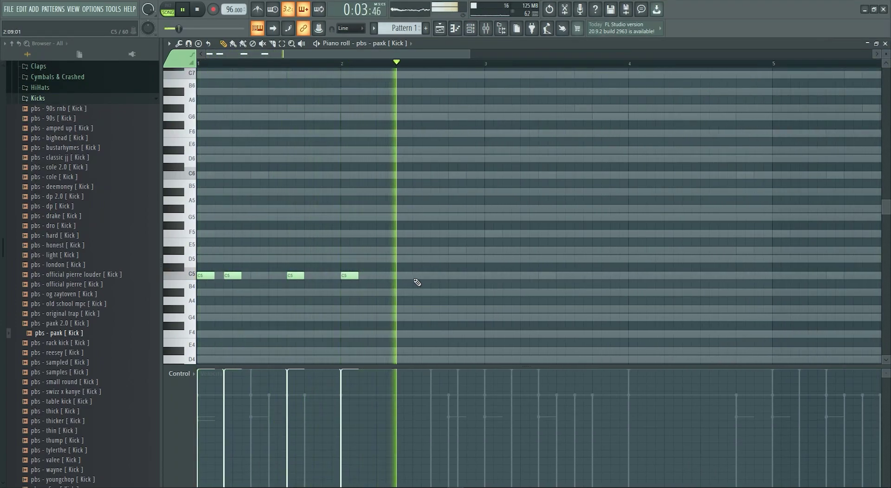
{"action": "left_click", "coordinate": [439, 276]}
{"action": "left_click", "coordinate": [493, 276]}
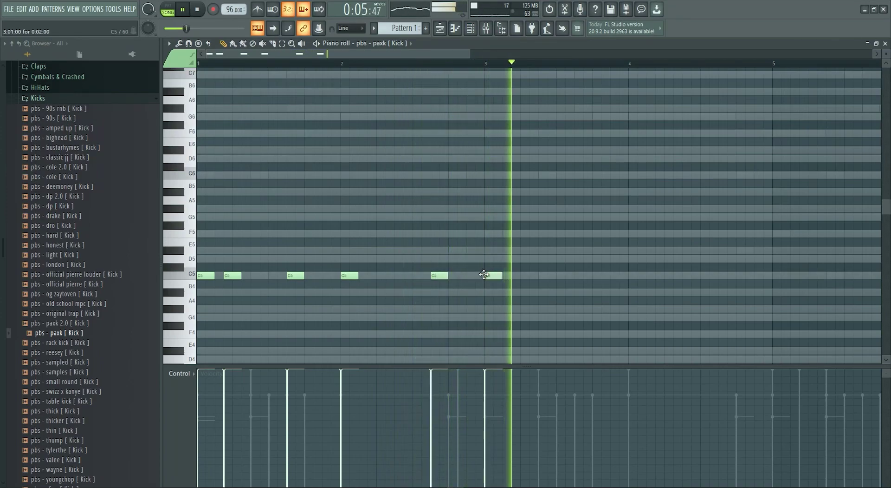
{"action": "left_click", "coordinate": [583, 275]}
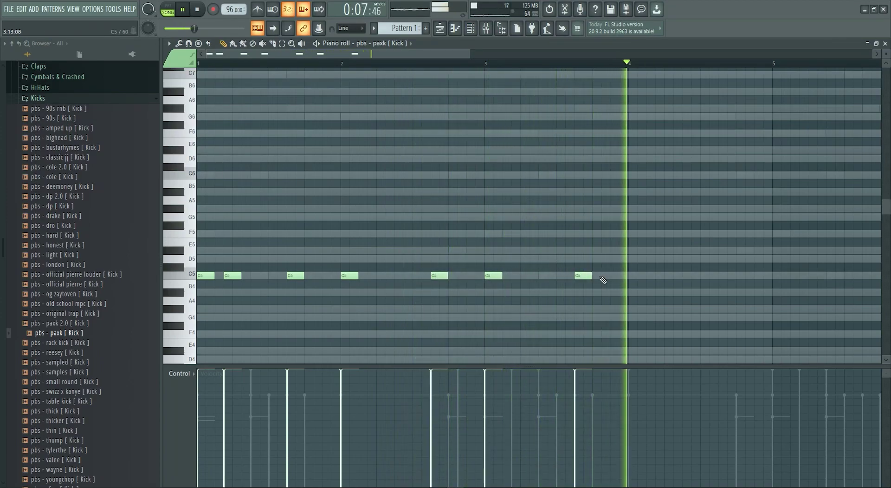
{"action": "left_click", "coordinate": [637, 276]}
{"action": "left_click", "coordinate": [727, 276]}
{"action": "left_click", "coordinate": [353, 216]}
{"action": "right_click", "coordinate": [354, 216]}
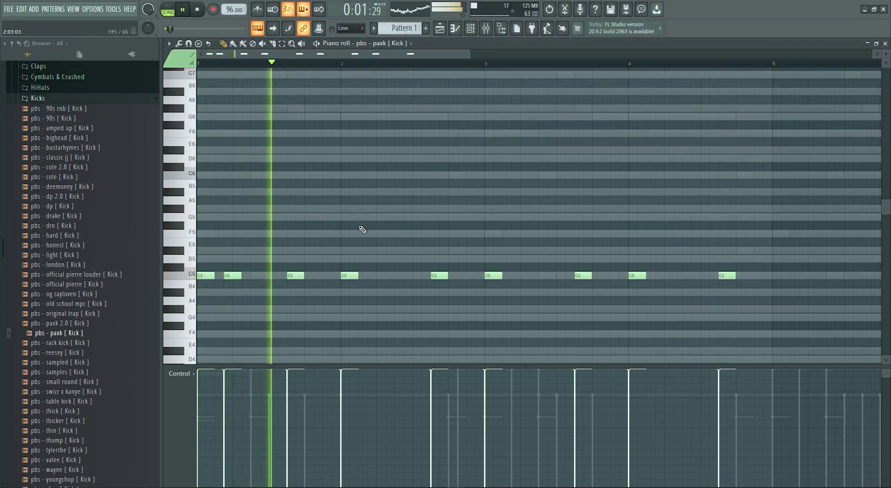
Delete the C5 kick note on the fourth step of bar 1
{"action": "scroll", "coordinate": [359, 230], "scroll_direction": "down", "scroll_amount": 1}
{"action": "left_click", "coordinate": [397, 232]}
{"action": "right_click", "coordinate": [398, 232]}
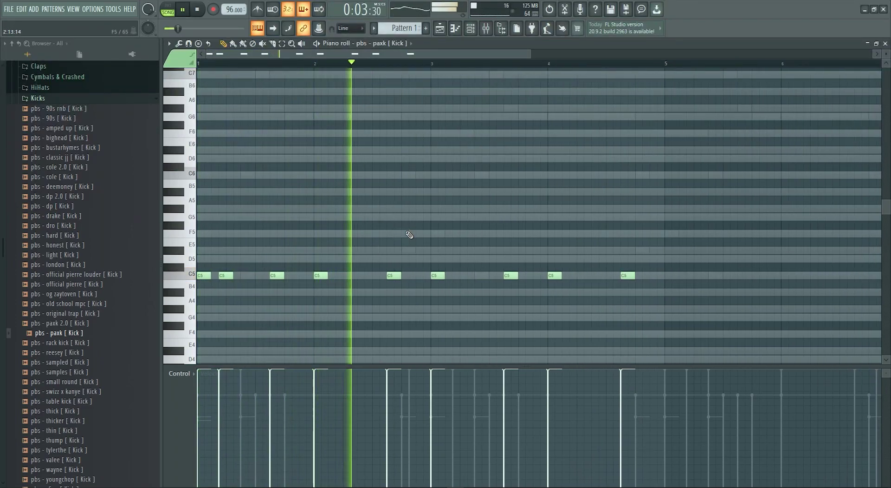
{"action": "right_click", "coordinate": [227, 276]}
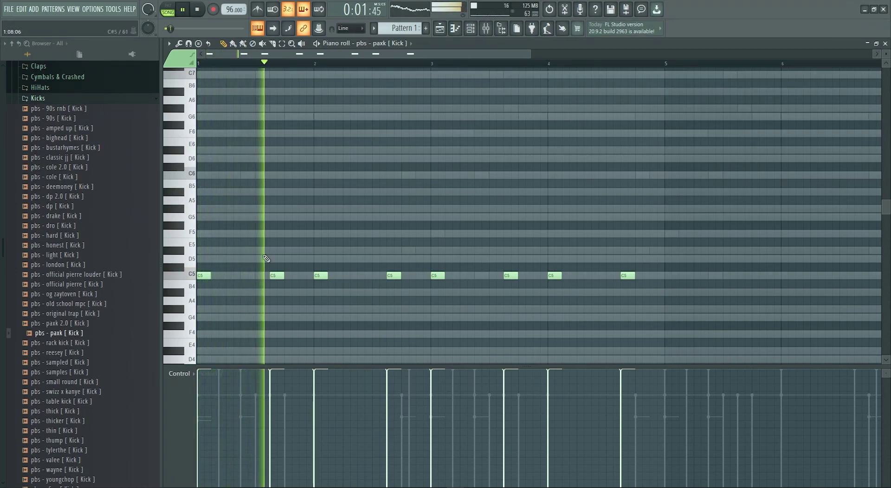
Select the kick notes of bars 1 to 4, duplicate them into bars 5 to 8 and return to the arrangement
{"action": "scroll", "coordinate": [407, 243], "scroll_direction": "down", "scroll_amount": 2}
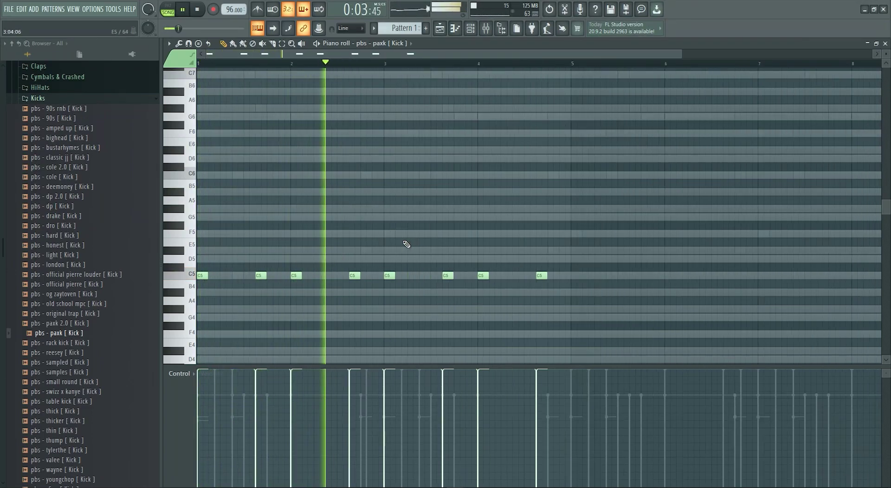
{"action": "scroll", "coordinate": [416, 246], "scroll_direction": "up", "scroll_amount": 3}
{"action": "scroll", "coordinate": [398, 248], "scroll_direction": "down", "scroll_amount": 3}
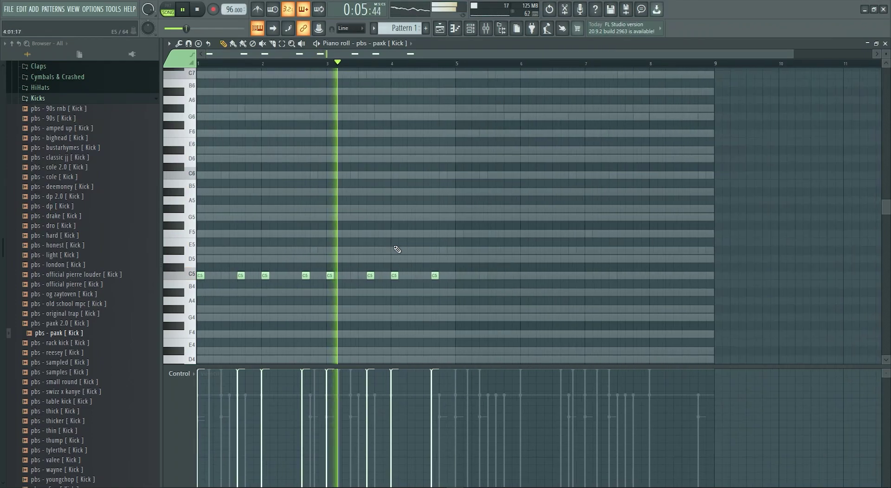
{"action": "scroll", "coordinate": [400, 251], "scroll_direction": "up", "scroll_amount": 3}
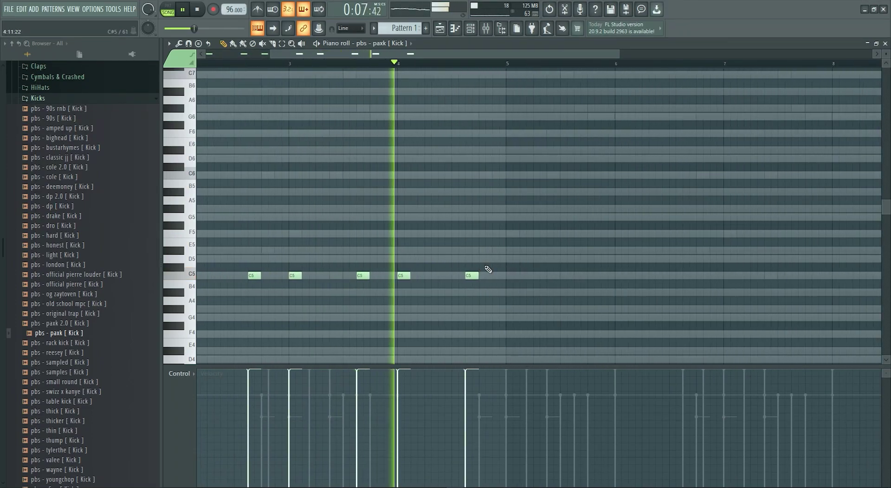
{"action": "scroll", "coordinate": [508, 275], "scroll_direction": "down", "scroll_amount": 4}
{"action": "left_click_drag", "start_coordinate": [424, 64], "coordinate": [113, 89], "text": "ctrl"}
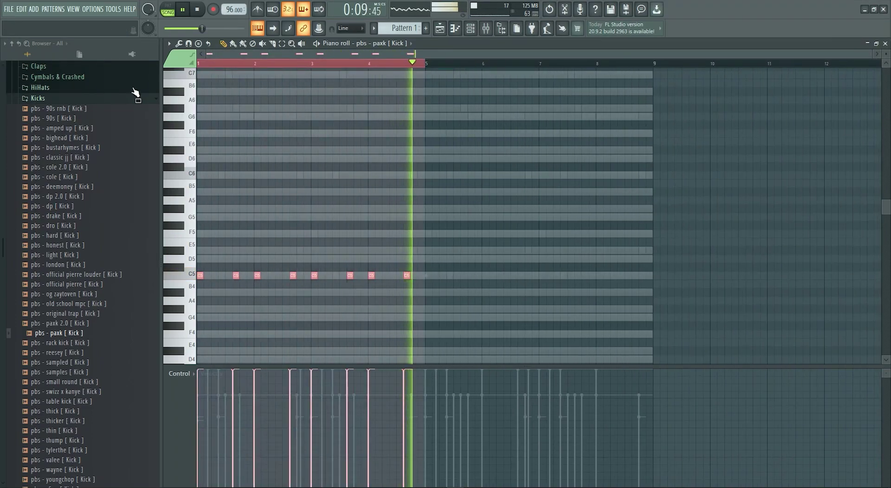
{"action": "key", "text": "ctrl+b"}
{"action": "key", "text": "ctrl+a"}
{"action": "right_click", "coordinate": [317, 184]}
{"action": "key", "text": "F7"}
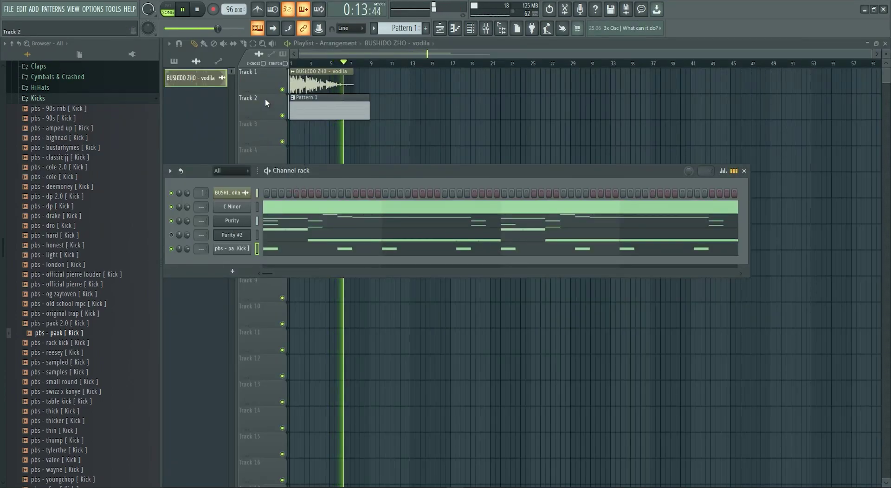
Solo Track 1, reposition the vocal clip so it starts at bar 9 and listen to it
{"action": "key", "text": "space"}
{"action": "key", "text": "F6"}
{"action": "right_click", "coordinate": [282, 89]}
{"action": "left_click_drag", "start_coordinate": [337, 67], "coordinate": [422, 83]}
{"action": "left_click", "coordinate": [291, 63]}
{"action": "key", "text": "space"}
{"action": "key", "text": "space"}
{"action": "left_click", "coordinate": [471, 29]}
{"action": "key", "text": "space"}
{"action": "key", "text": "space"}
{"action": "key", "text": "space"}
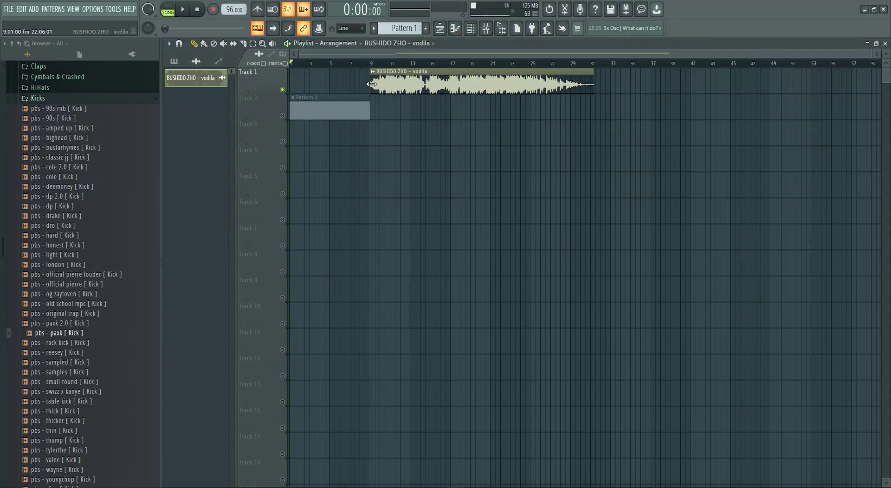
Extend the vocal clip's start to reveal more of the recording, running it from bar 1 to about bar 39
{"action": "left_click", "coordinate": [471, 31]}
{"action": "scroll", "coordinate": [59, 280], "scroll_direction": "up", "scroll_amount": 5}
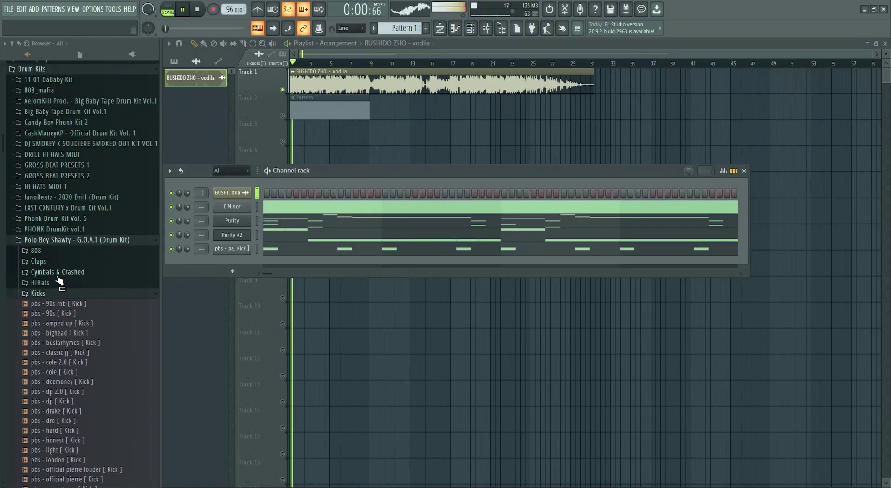
{"action": "left_click_drag", "start_coordinate": [314, 85], "coordinate": [291, 85]}
{"action": "right_click", "coordinate": [351, 84]}
{"action": "left_click", "coordinate": [470, 28]}
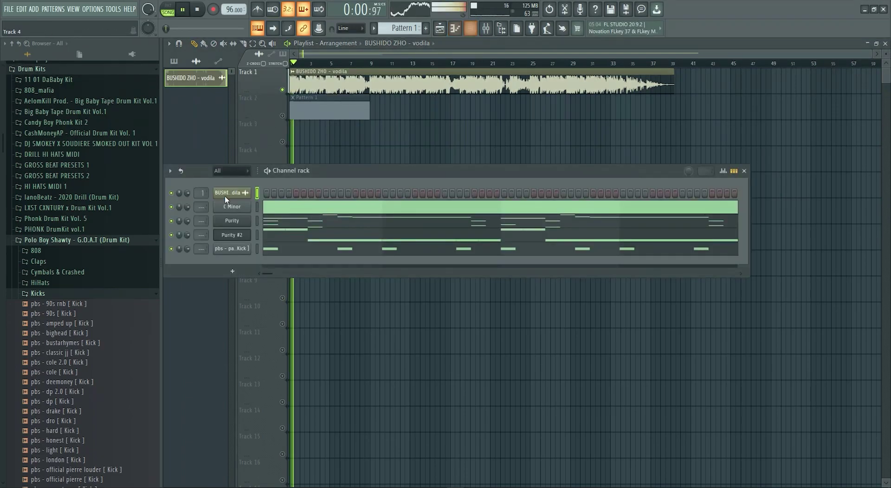
Audition hi-hat samples in the HiHats folder of the Polo Boy Shawty - G.O.A.T drum kit
{"action": "left_click", "coordinate": [45, 293]}
{"action": "key", "text": "space"}
{"action": "left_click", "coordinate": [45, 283]}
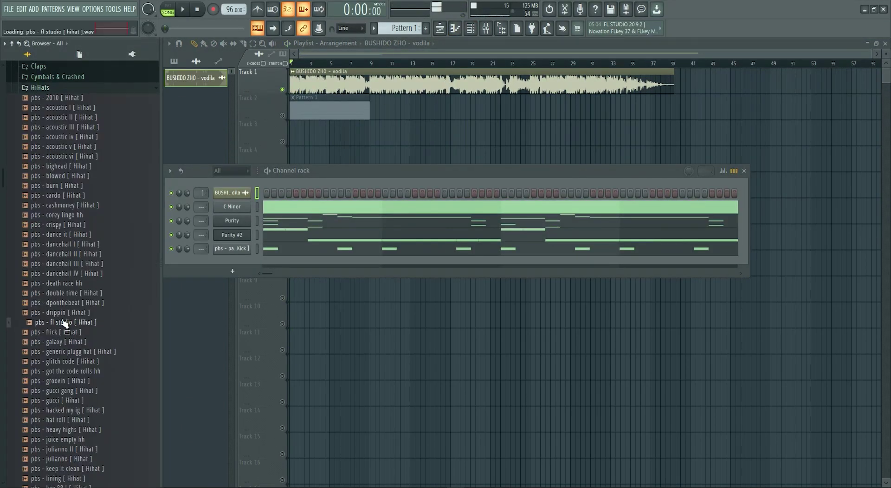
{"action": "scroll", "coordinate": [64, 322], "scroll_direction": "down", "scroll_amount": 10}
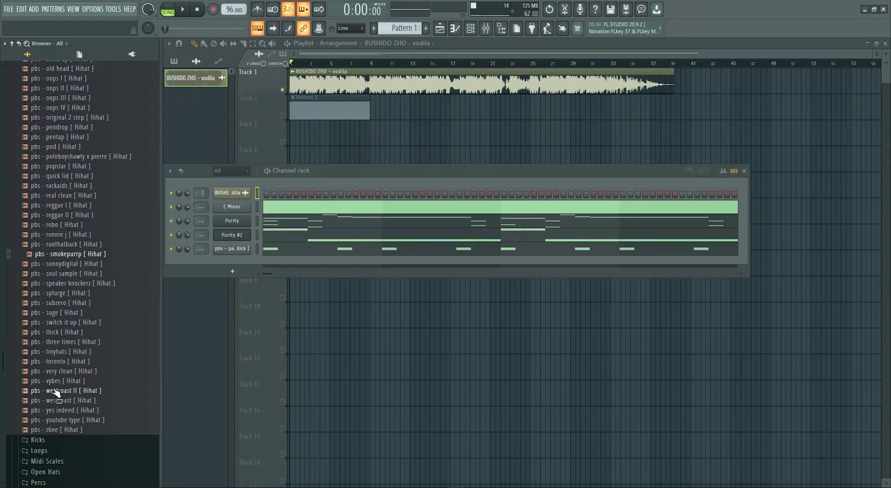
{"action": "scroll", "coordinate": [82, 285], "scroll_direction": "up", "scroll_amount": 10}
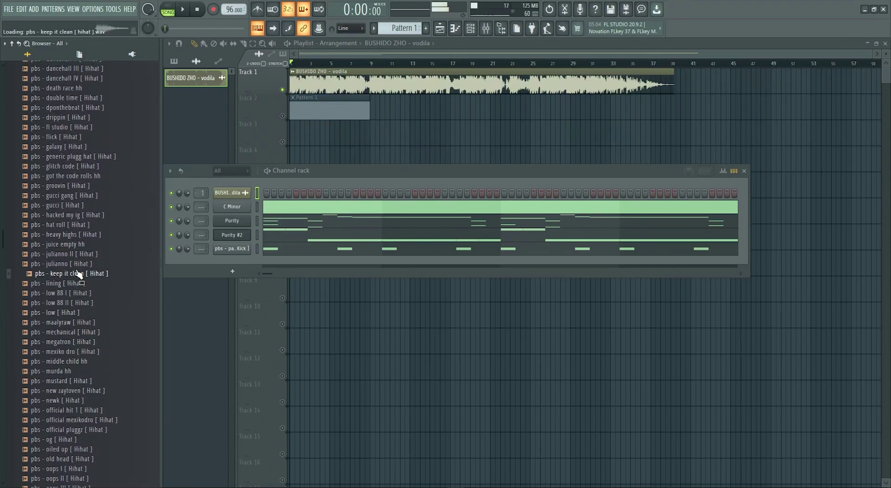
{"action": "scroll", "coordinate": [76, 271], "scroll_direction": "up", "scroll_amount": 10}
{"action": "scroll", "coordinate": [71, 292], "scroll_direction": "down", "scroll_amount": 3}
{"action": "scroll", "coordinate": [79, 274], "scroll_direction": "up", "scroll_amount": 10}
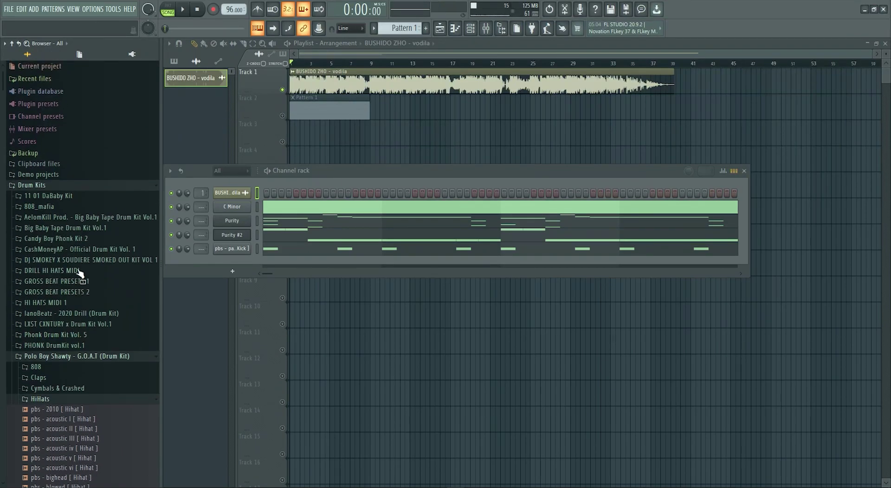
Add BBT Guap from Big Baby Tape Drum Kit Vol.1's BBT Hi-Hats folder to the channel rack and open its piano roll
{"action": "left_click", "coordinate": [67, 228]}
{"action": "left_click", "coordinate": [63, 272]}
{"action": "left_click", "coordinate": [59, 291]}
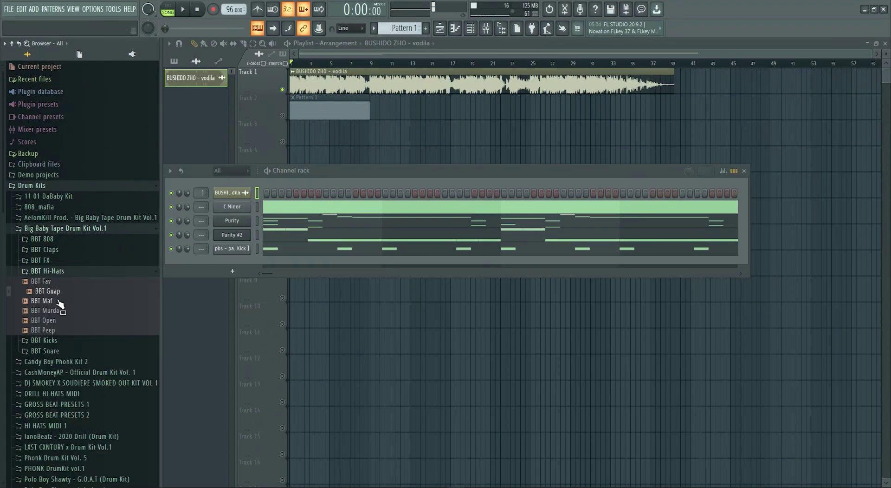
{"action": "left_click_drag", "start_coordinate": [171, 273], "coordinate": [219, 265]}
{"action": "right_click", "coordinate": [248, 261]}
{"action": "left_click", "coordinate": [255, 263]}
Unmute Track 2 and play the pattern together with the vocal
{"action": "scroll", "coordinate": [215, 204], "scroll_direction": "down", "scroll_amount": 4}
{"action": "key", "text": "space"}
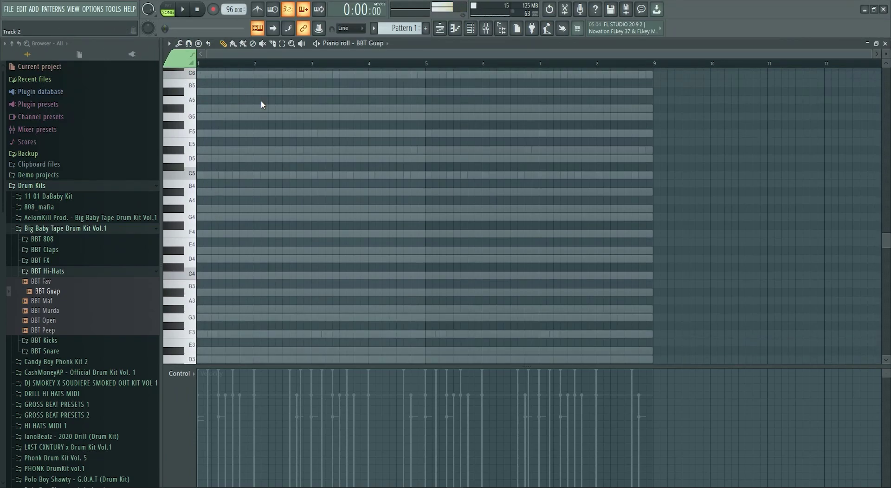
{"action": "key", "text": "Escape"}
{"action": "key", "text": "Escape"}
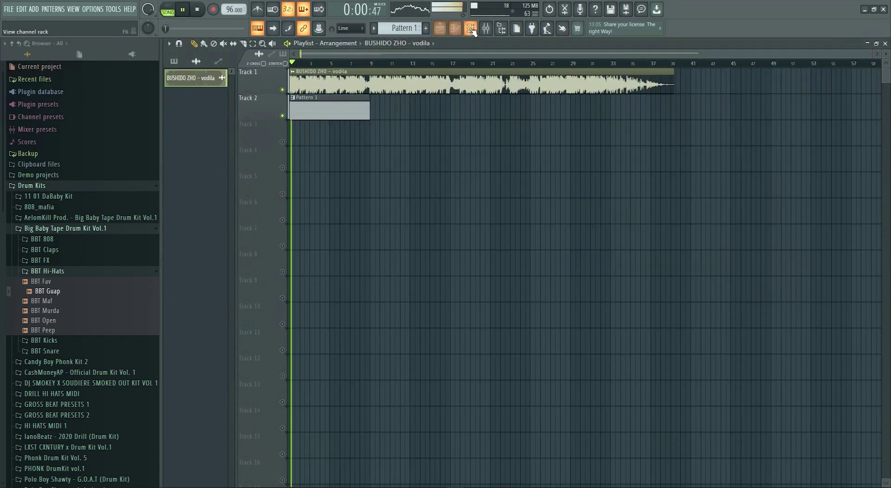
{"action": "left_click", "coordinate": [471, 29]}
{"action": "right_click", "coordinate": [246, 263]}
{"action": "left_click", "coordinate": [257, 263]}
{"action": "key", "text": "space"}
{"action": "key", "text": "Escape"}
Place C5 BBT Guap hi-hat notes on steps 1 and 7 of bar 1 and steps 1, 7 and 13 of bar 2
{"action": "right_click", "coordinate": [217, 260]}
{"action": "left_click", "coordinate": [227, 262]}
{"action": "key", "text": "space"}
{"action": "left_click", "coordinate": [247, 176]}
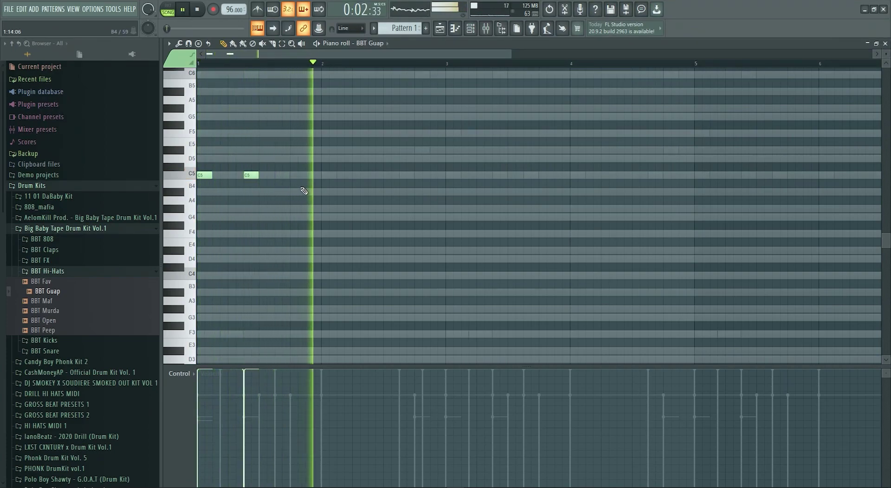
{"action": "left_click", "coordinate": [327, 175]}
{"action": "left_click", "coordinate": [375, 175]}
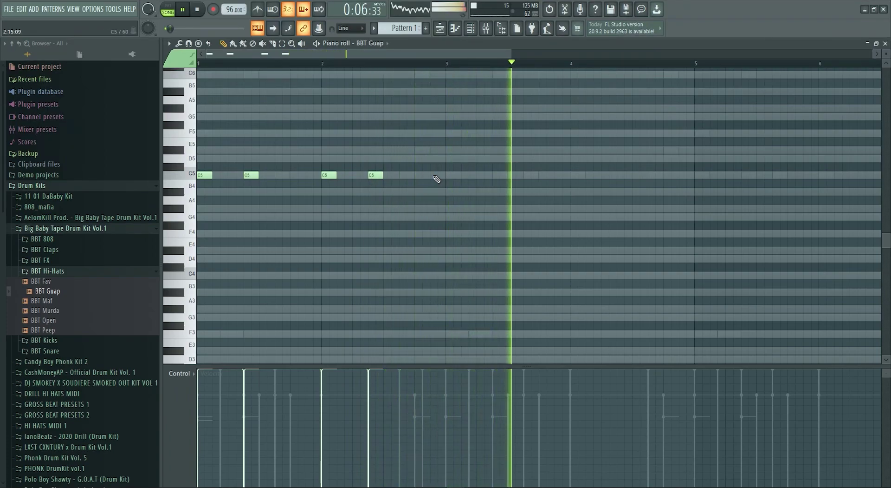
{"action": "left_click_drag", "start_coordinate": [428, 176], "coordinate": [421, 176]}
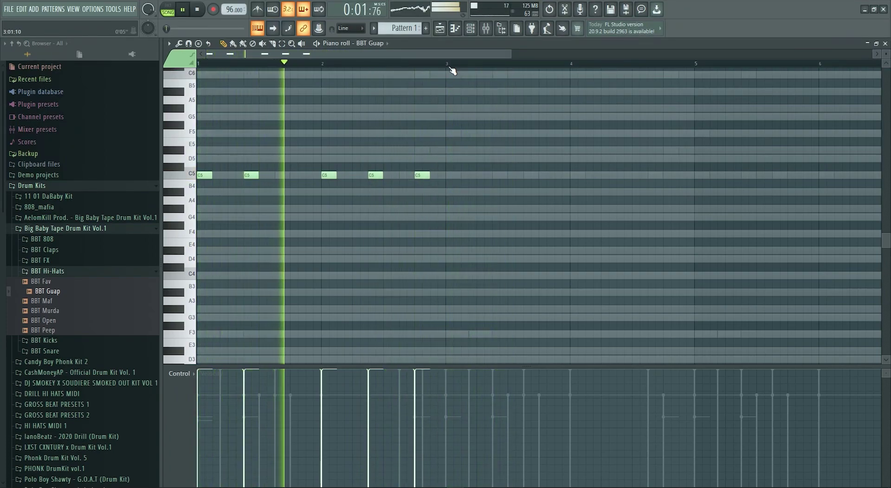
Duplicate the two-bar hi-hat pattern through bar 8 and return to the arrangement
{"action": "key", "text": "ctrl+b"}
{"action": "scroll", "coordinate": [338, 97], "scroll_direction": "down", "scroll_amount": 4}
{"action": "key", "text": "ctrl+b"}
{"action": "key", "text": "ctrl+b"}
{"action": "key", "text": "ctrl+a"}
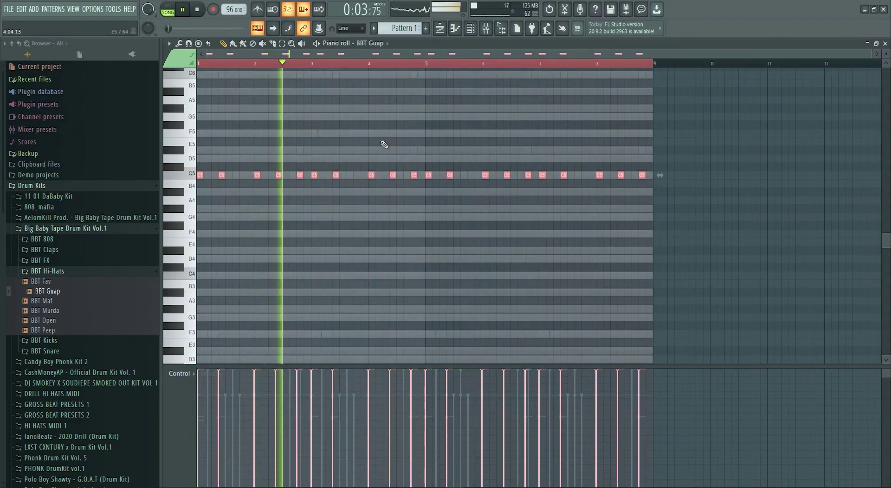
{"action": "key", "text": "ctrl+d"}
{"action": "key", "text": "F7"}
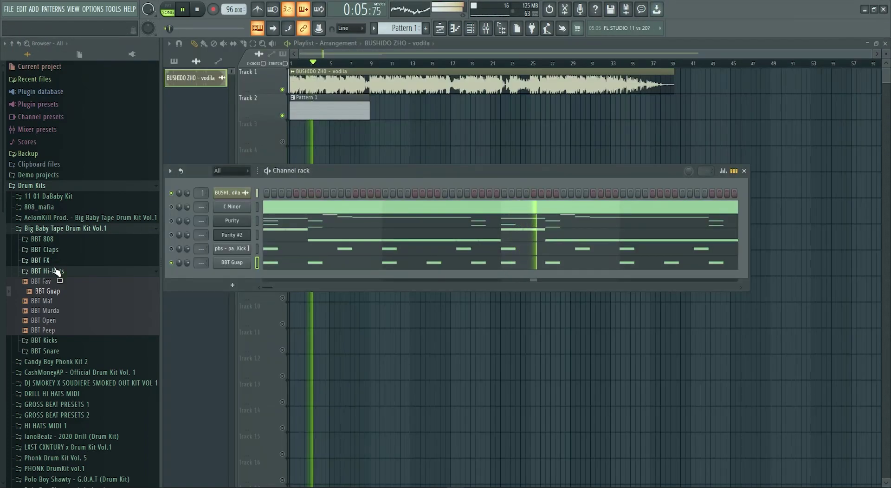
Play the arrangement briefly and open the Claps folder of the Polo Boy Shawty - G.O.A.T drum kit
{"action": "key", "text": "space"}
{"action": "scroll", "coordinate": [80, 288], "scroll_direction": "down", "scroll_amount": 3}
{"action": "key", "text": "space"}
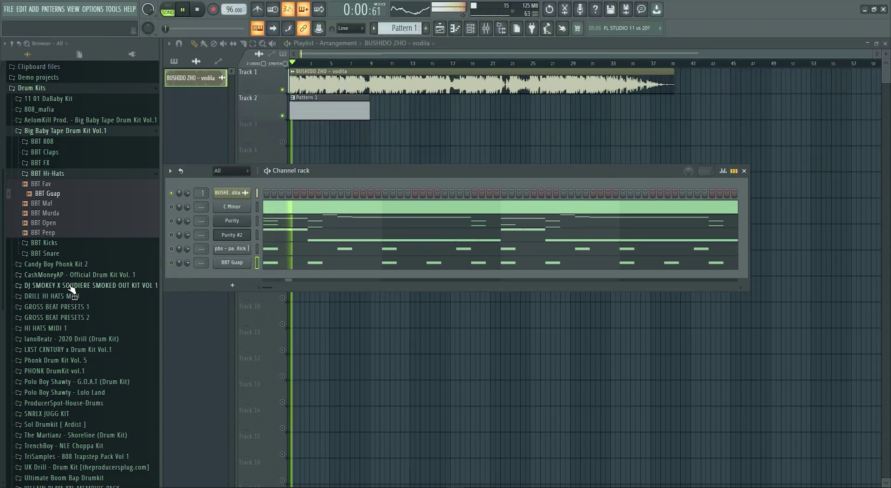
{"action": "scroll", "coordinate": [79, 287], "scroll_direction": "down", "scroll_amount": 5}
{"action": "key", "text": "space"}
{"action": "left_click", "coordinate": [77, 227]}
{"action": "left_click", "coordinate": [81, 216]}
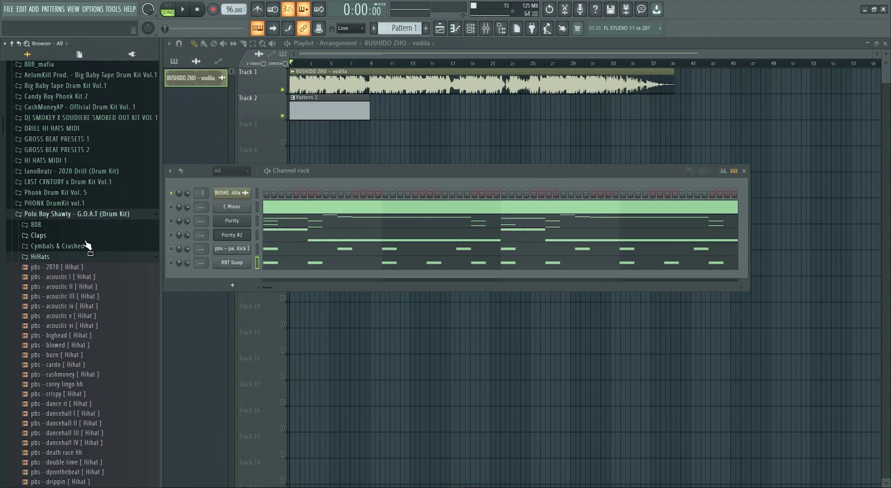
{"action": "left_click", "coordinate": [56, 259]}
{"action": "left_click", "coordinate": [51, 237]}
Audition clap and snap samples, add pbs - snap 1 [ Snap ] to the channel rack and open its piano roll
{"action": "scroll", "coordinate": [64, 266], "scroll_direction": "down", "scroll_amount": 5}
{"action": "scroll", "coordinate": [72, 255], "scroll_direction": "up", "scroll_amount": 5}
{"action": "scroll", "coordinate": [80, 268], "scroll_direction": "up", "scroll_amount": 1}
{"action": "left_click", "coordinate": [82, 323]}
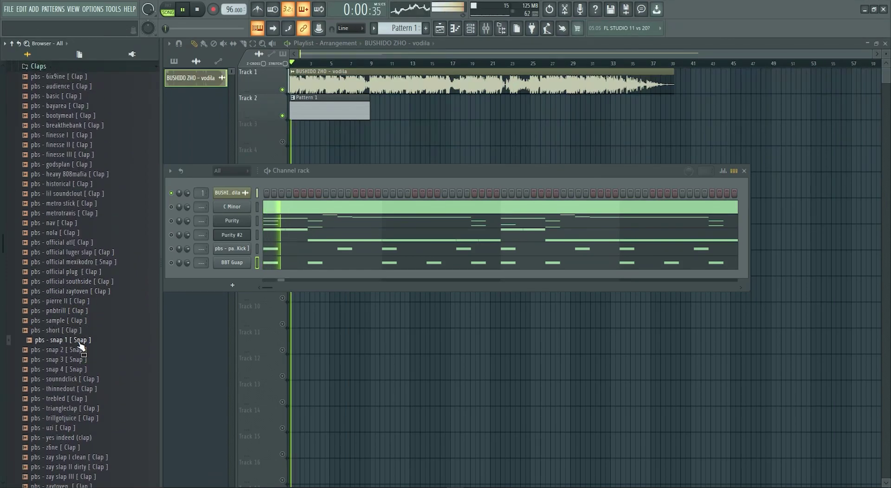
{"action": "left_click_drag", "start_coordinate": [240, 274], "coordinate": [240, 276]}
{"action": "right_click", "coordinate": [241, 276]}
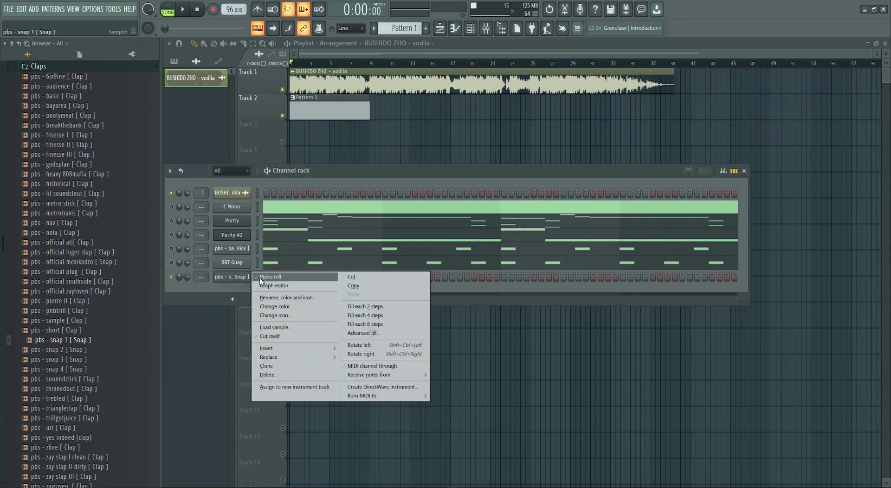
{"action": "left_click", "coordinate": [265, 277]}
Place C5 snap notes on steps 5 and 13 of bar 1 and duplicate them through bar 8
{"action": "left_click", "coordinate": [215, 175]}
{"action": "left_click", "coordinate": [243, 175]}
{"action": "key", "text": "ctrl+b"}
{"action": "key", "text": "ctrl+b"}
{"action": "key", "text": "ctrl+b"}
{"action": "key", "text": "ctrl+b"}
{"action": "key", "text": "ctrl+b"}
{"action": "key", "text": "ctrl+b"}
{"action": "key", "text": "ctrl+b"}
{"action": "key", "text": "ctrl+a"}
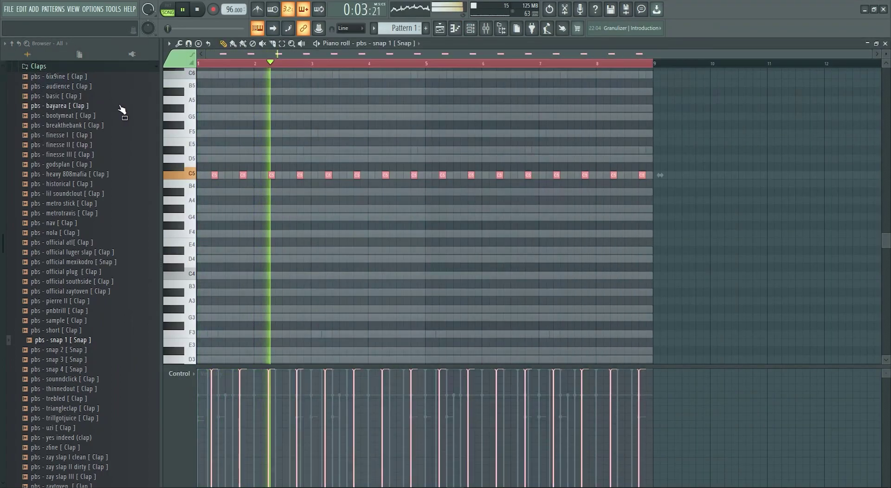
{"action": "key", "text": "Escape"}
Mute the snap channel and play the arrangement
{"action": "left_click", "coordinate": [172, 277]}
{"action": "scroll", "coordinate": [111, 274], "scroll_direction": "up", "scroll_amount": 7}
{"action": "key", "text": "space"}
{"action": "key", "text": "space"}
{"action": "scroll", "coordinate": [67, 267], "scroll_direction": "down", "scroll_amount": 3}
{"action": "key", "text": "space"}
Leave the snap's piano roll, collapse the Claps folder and open the Percs folder of the Polo Boy Shawty - G.O.A.T drum kit
{"action": "scroll", "coordinate": [66, 260], "scroll_direction": "up", "scroll_amount": 3}
{"action": "left_click", "coordinate": [51, 263]}
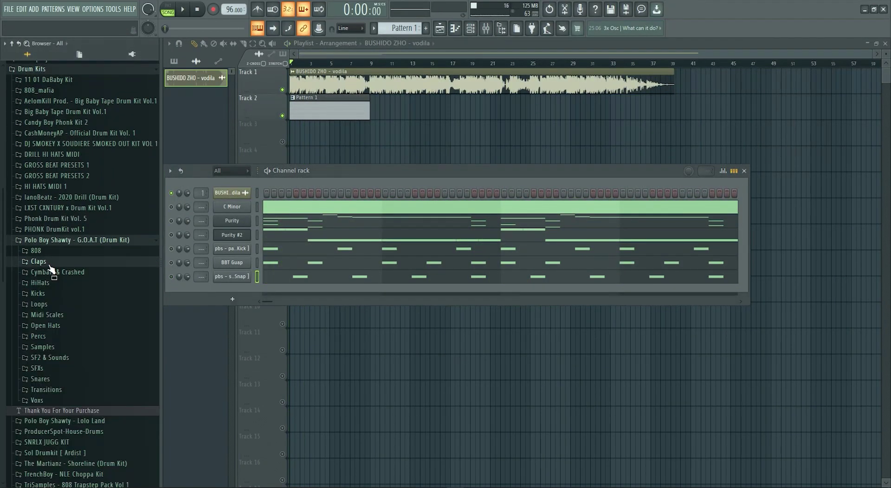
{"action": "scroll", "coordinate": [52, 246], "scroll_direction": "down", "scroll_amount": 3}
{"action": "left_click", "coordinate": [40, 238]}
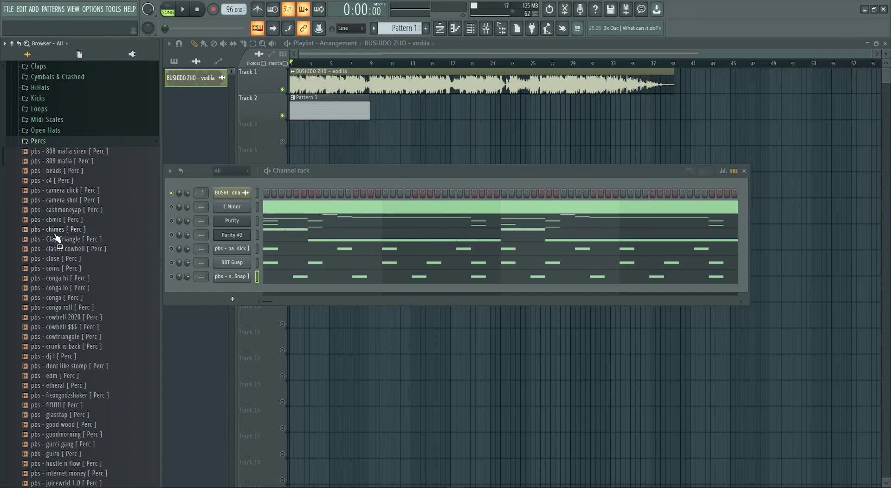
Audition percussion samples in the Percs folder, including juicewrld, pierre and rimshot sounds
{"action": "scroll", "coordinate": [66, 218], "scroll_direction": "down", "scroll_amount": 8}
{"action": "left_click", "coordinate": [65, 249]}
{"action": "scroll", "coordinate": [73, 215], "scroll_direction": "down", "scroll_amount": 2}
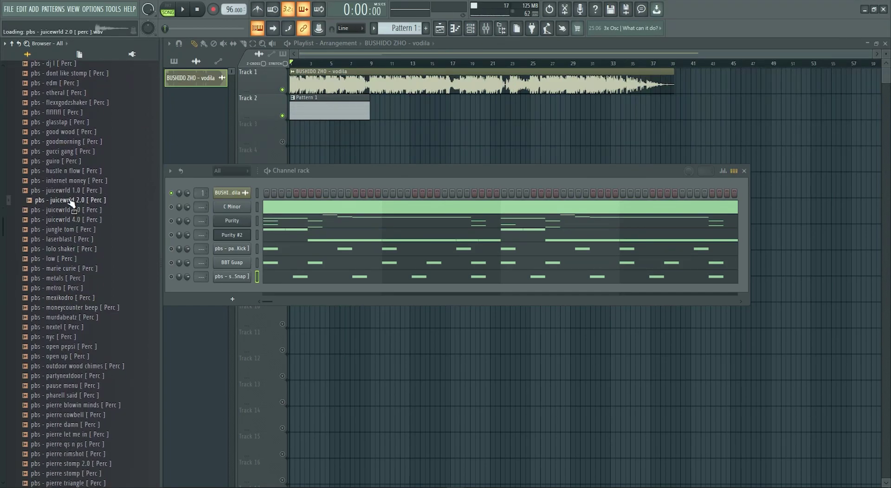
{"action": "scroll", "coordinate": [75, 251], "scroll_direction": "down", "scroll_amount": 4}
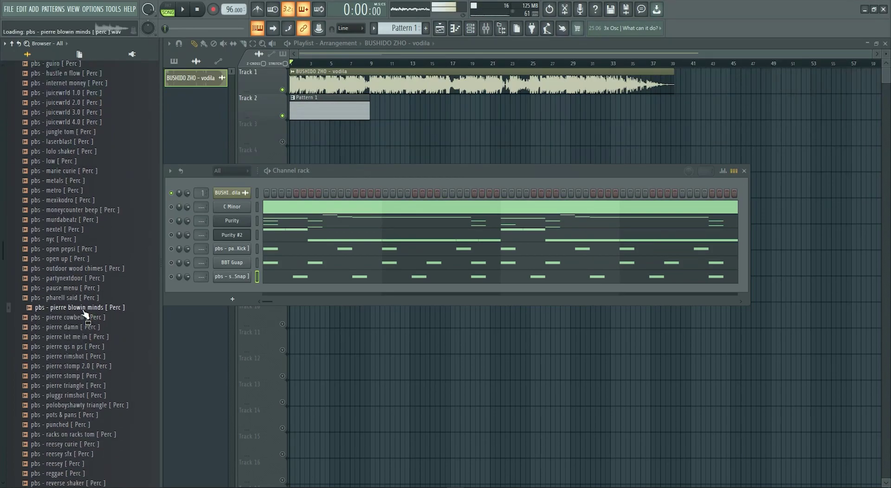
{"action": "scroll", "coordinate": [79, 367], "scroll_direction": "down", "scroll_amount": 7}
{"action": "left_click", "coordinate": [73, 298]}
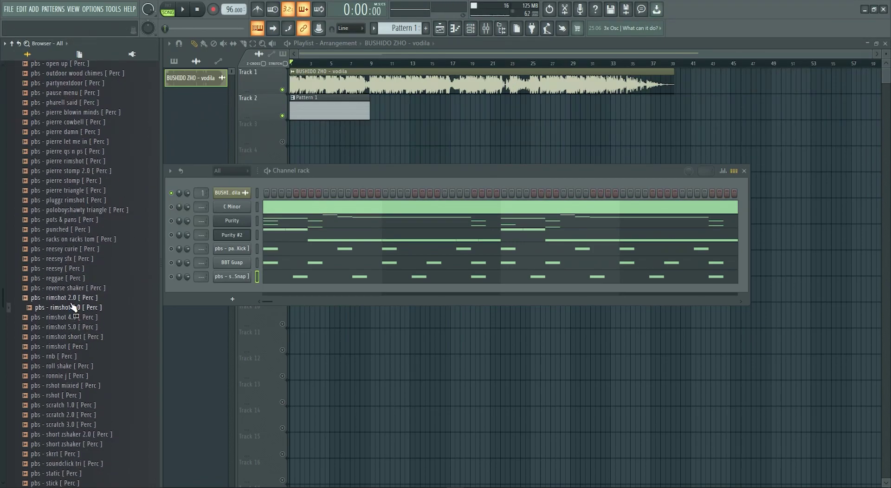
{"action": "scroll", "coordinate": [74, 300], "scroll_direction": "down", "scroll_amount": 13}
{"action": "scroll", "coordinate": [77, 296], "scroll_direction": "down", "scroll_amount": 1}
{"action": "scroll", "coordinate": [69, 320], "scroll_direction": "up", "scroll_amount": 10}
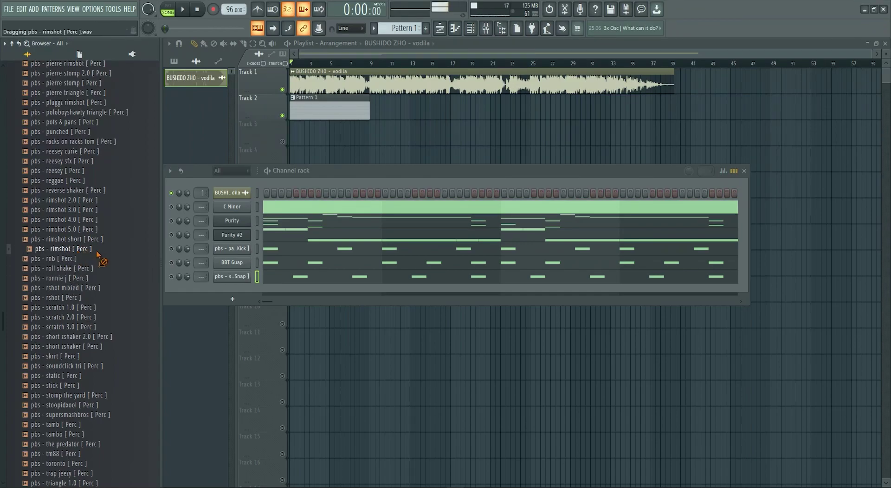
Add pbs - rimshot [ Perc ] to the channel rack as a new channel, open its piano roll and start playback
{"action": "left_click_drag", "start_coordinate": [90, 252], "coordinate": [201, 287]}
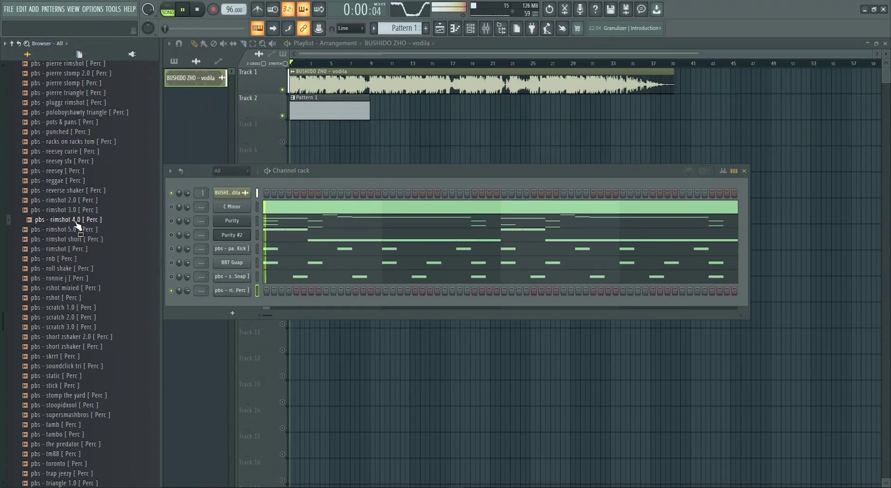
{"action": "right_click", "coordinate": [229, 292]}
{"action": "left_click", "coordinate": [266, 291]}
{"action": "key", "text": "space"}
Place one-step C5 rimshot notes on steps 3, 12 and 15 of bar 1
{"action": "left_click", "coordinate": [204, 174]}
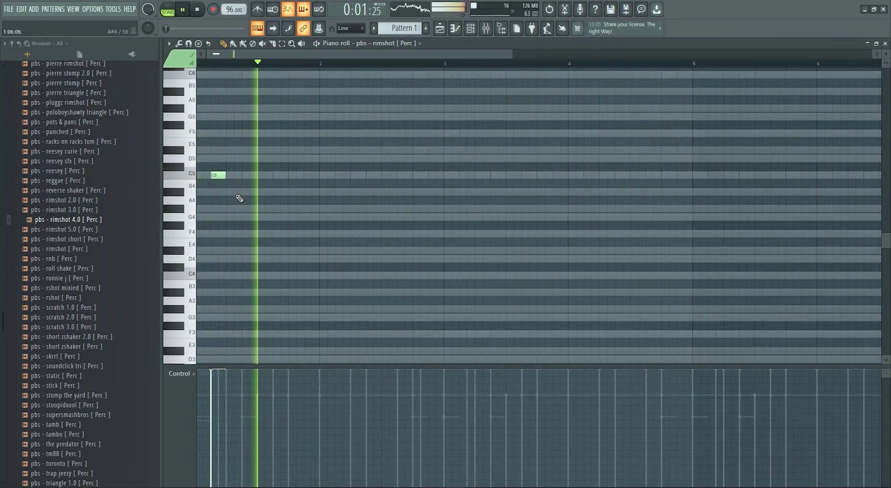
{"action": "left_click", "coordinate": [285, 175]}
{"action": "left_click", "coordinate": [310, 158]}
{"action": "right_click", "coordinate": [314, 159]}
{"action": "left_click_drag", "start_coordinate": [295, 175], "coordinate": [287, 176]}
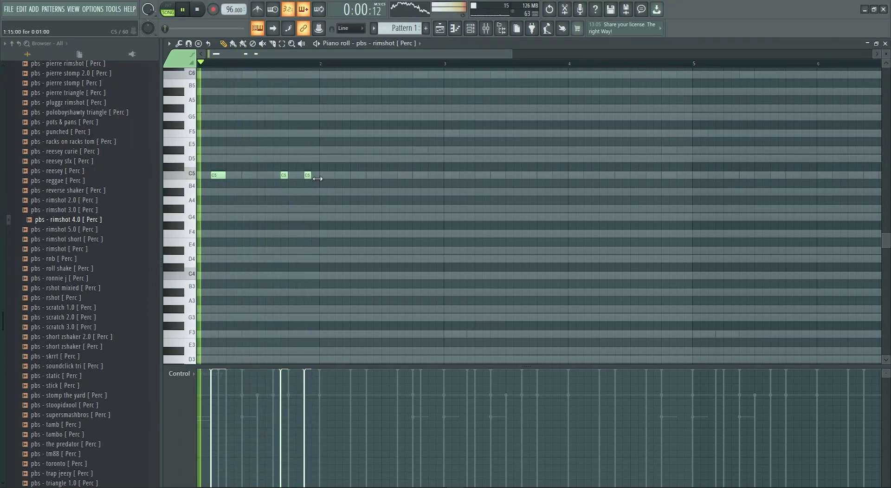
{"action": "scroll", "coordinate": [254, 197], "scroll_direction": "up", "scroll_amount": 1}
{"action": "left_click", "coordinate": [198, 176]}
{"action": "right_click", "coordinate": [207, 176]}
{"action": "right_click", "coordinate": [198, 176]}
{"action": "left_click", "coordinate": [204, 176]}
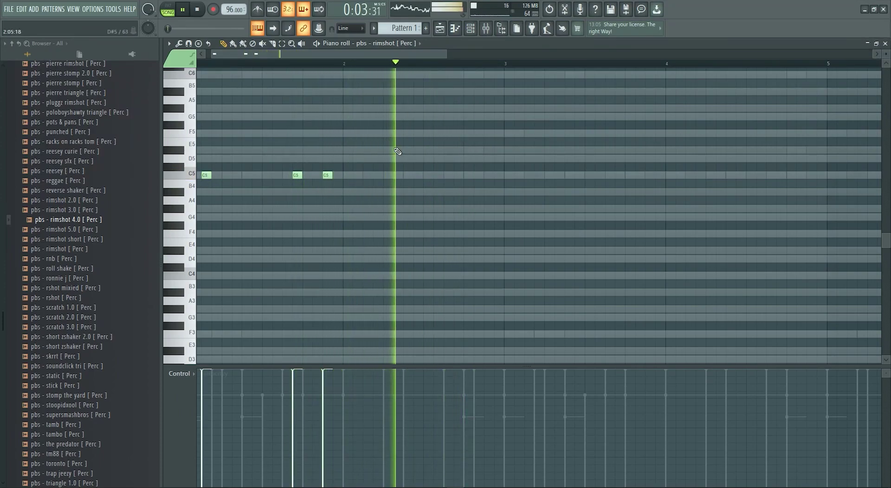
Add C5 rimshot notes on steps 3, 12 and 15 of bar 3 and duplicate the four-bar phrase
{"action": "left_click", "coordinate": [529, 175]}
{"action": "left_click", "coordinate": [620, 176]}
{"action": "left_click", "coordinate": [650, 175]}
{"action": "left_click_drag", "start_coordinate": [646, 64], "coordinate": [1, 99]}
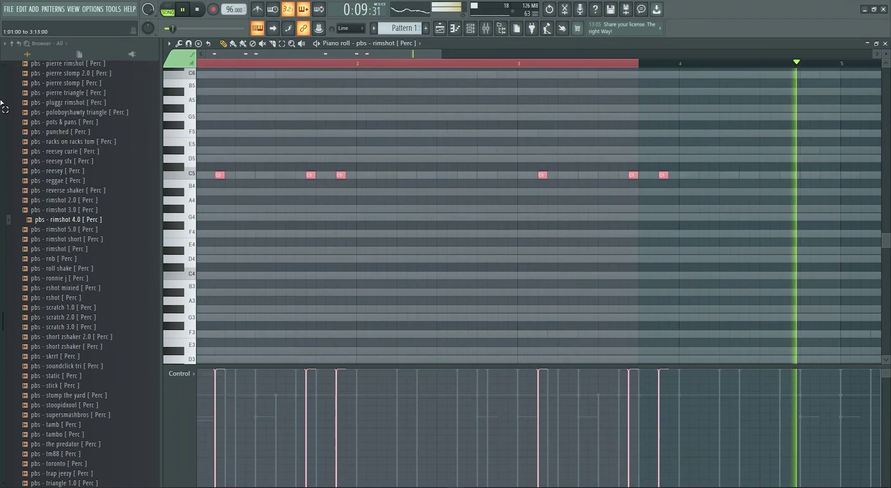
{"action": "left_click_drag", "start_coordinate": [639, 63], "coordinate": [856, 73]}
{"action": "key", "text": "ctrl+b"}
Add pbs - pierre cowbell [ Perc ] to the channel rack, open its piano roll and play the arrangement
{"action": "key", "text": "F7"}
{"action": "key", "text": "space"}
{"action": "scroll", "coordinate": [79, 311], "scroll_direction": "up", "scroll_amount": 7}
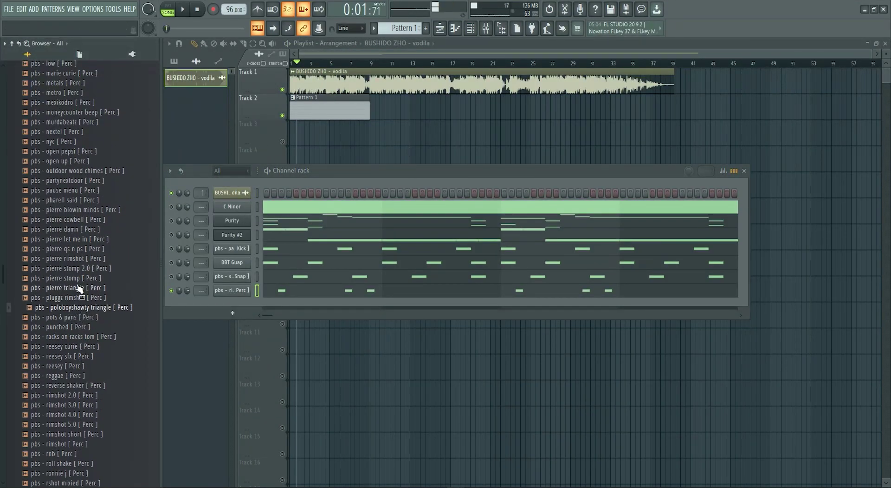
{"action": "left_click_drag", "start_coordinate": [130, 239], "coordinate": [228, 306]}
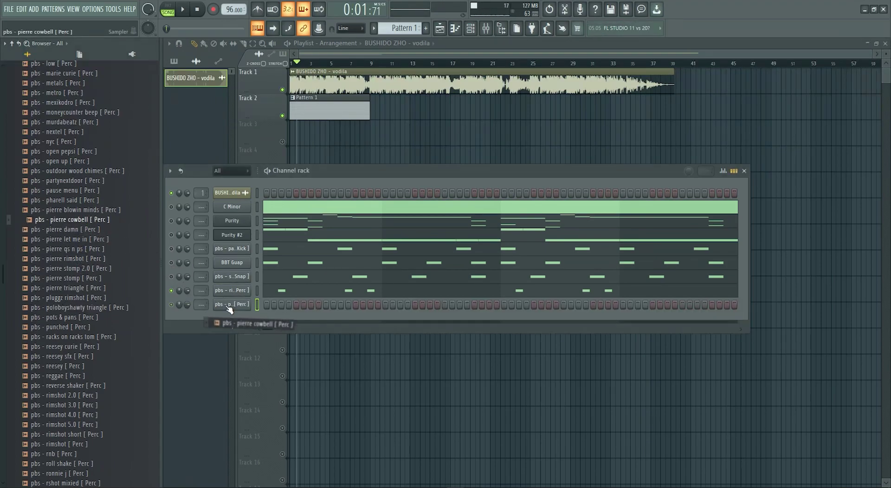
{"action": "right_click", "coordinate": [231, 304]}
{"action": "left_click", "coordinate": [270, 305]}
{"action": "key", "text": "space"}
{"action": "scroll", "coordinate": [272, 180], "scroll_direction": "up", "scroll_amount": 2}
{"action": "scroll", "coordinate": [274, 181], "scroll_direction": "up", "scroll_amount": 2}
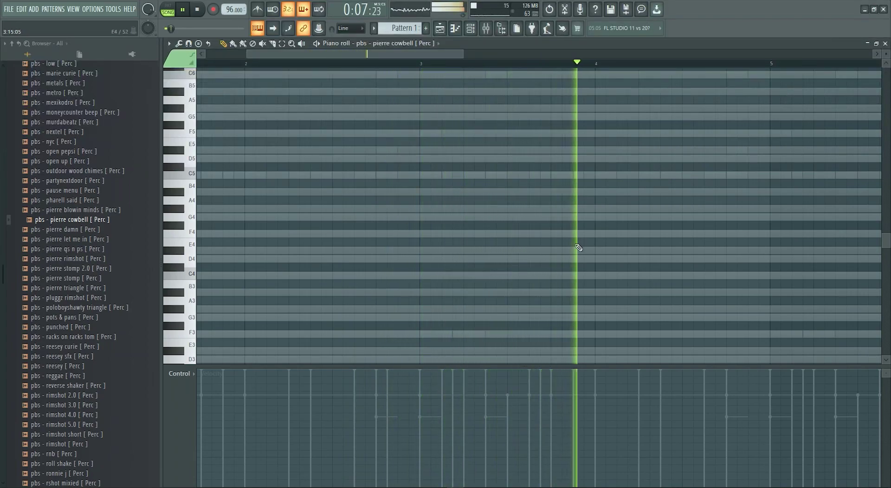
{"action": "key", "text": "space"}
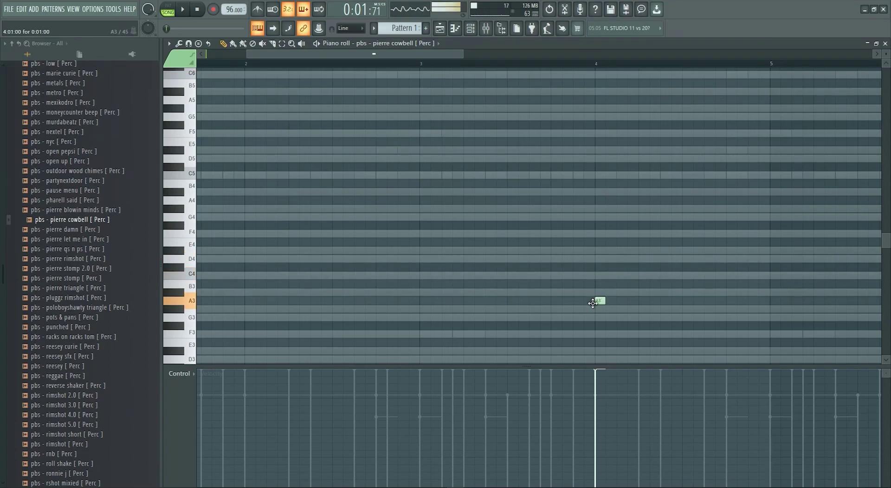
{"action": "key", "text": "space"}
{"action": "left_click", "coordinate": [588, 64]}
{"action": "key", "text": "space"}
{"action": "right_click", "coordinate": [602, 285]}
{"action": "key", "text": "space"}
{"action": "key", "text": "space"}
{"action": "key", "text": "space"}
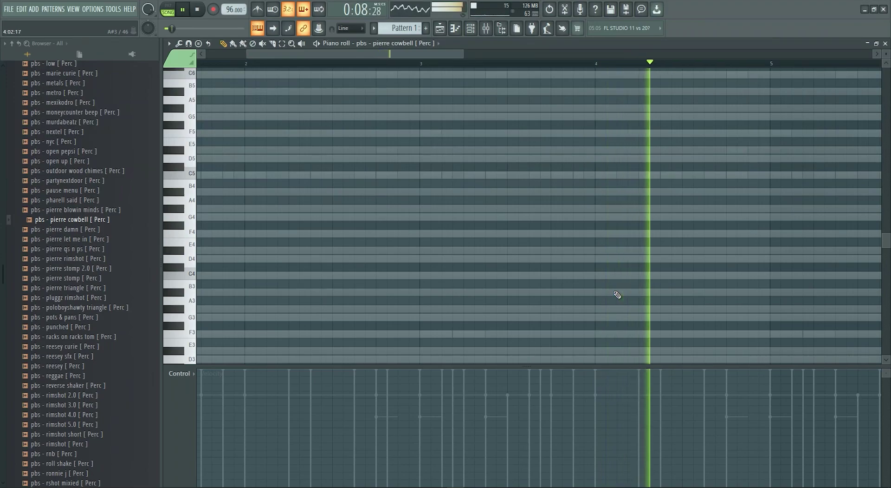
{"action": "left_click", "coordinate": [622, 284]}
{"action": "key", "text": "space"}
{"action": "right_click", "coordinate": [622, 284]}
{"action": "key", "text": "space"}
{"action": "left_click", "coordinate": [632, 285]}
{"action": "left_click", "coordinate": [662, 284]}
{"action": "key", "text": "space"}
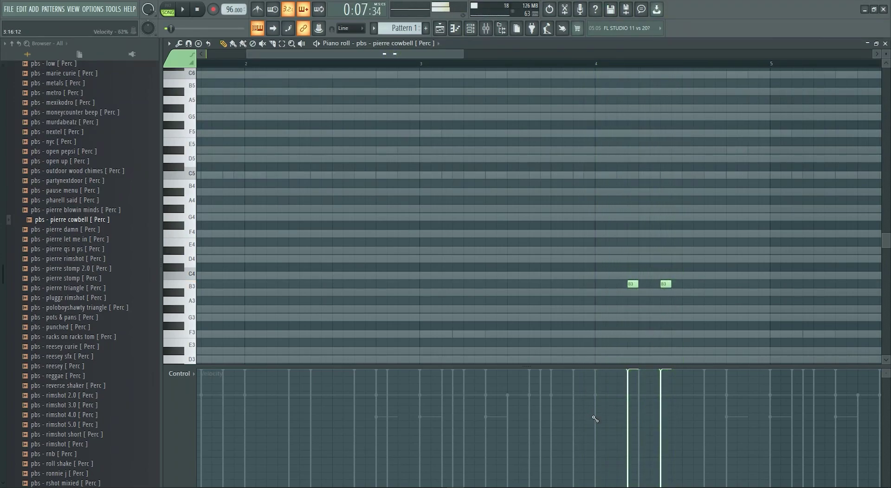
{"action": "key", "text": "space"}
{"action": "right_click", "coordinate": [633, 284]}
{"action": "key", "text": "space"}
{"action": "right_click", "coordinate": [667, 284]}
{"action": "key", "text": "space"}
{"action": "key", "text": "space"}
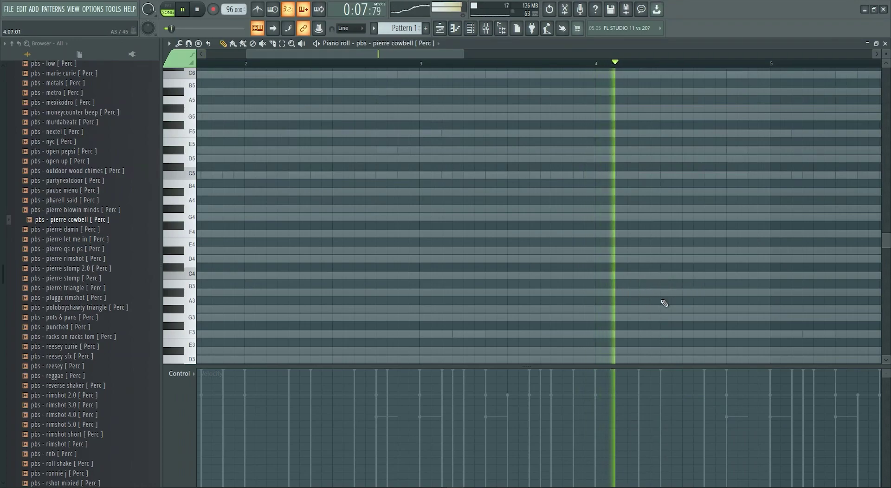
Place B3 cowbell notes on steps 4 and 7 of bar 4 and lower their velocities
{"action": "left_click", "coordinate": [632, 283]}
{"action": "left_click", "coordinate": [664, 284]}
{"action": "left_click", "coordinate": [674, 309]}
{"action": "right_click", "coordinate": [677, 309]}
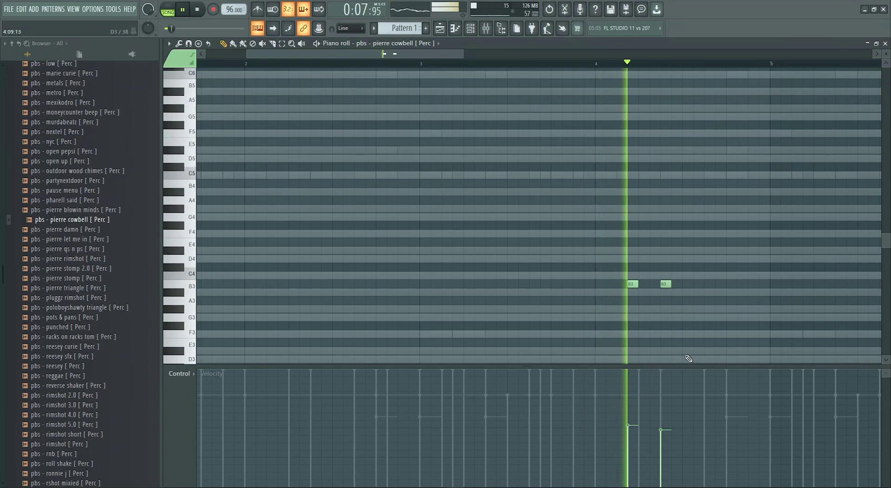
Leave the cowbell's piano roll, mute the vocal channel, unmute the instrument and drum channels and play the beat
{"action": "key", "text": "F7"}
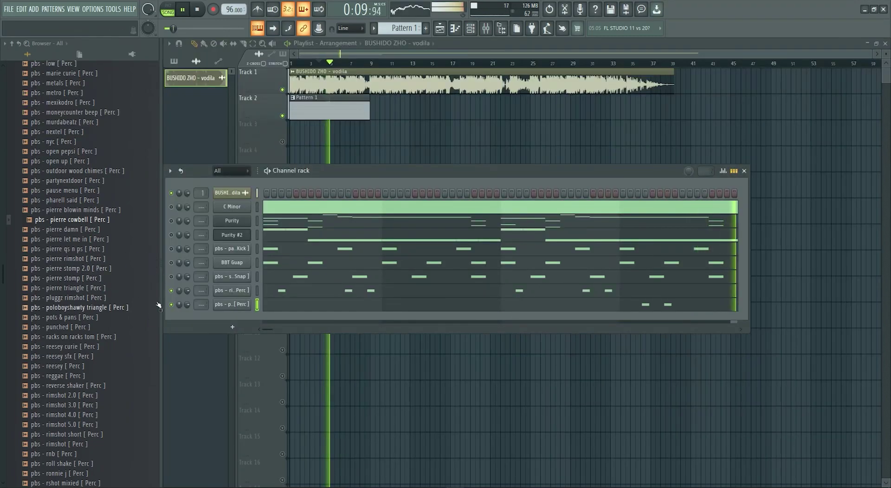
{"action": "scroll", "coordinate": [91, 267], "scroll_direction": "up", "scroll_amount": 15}
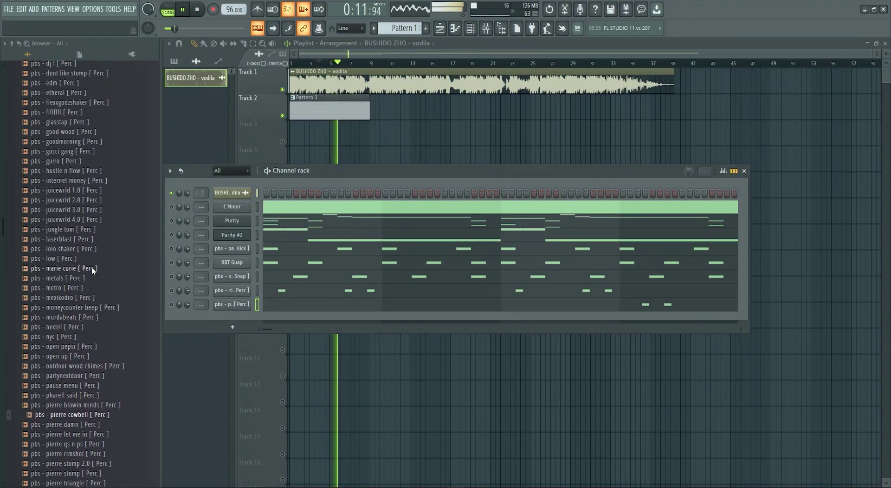
{"action": "scroll", "coordinate": [77, 278], "scroll_direction": "up", "scroll_amount": 5}
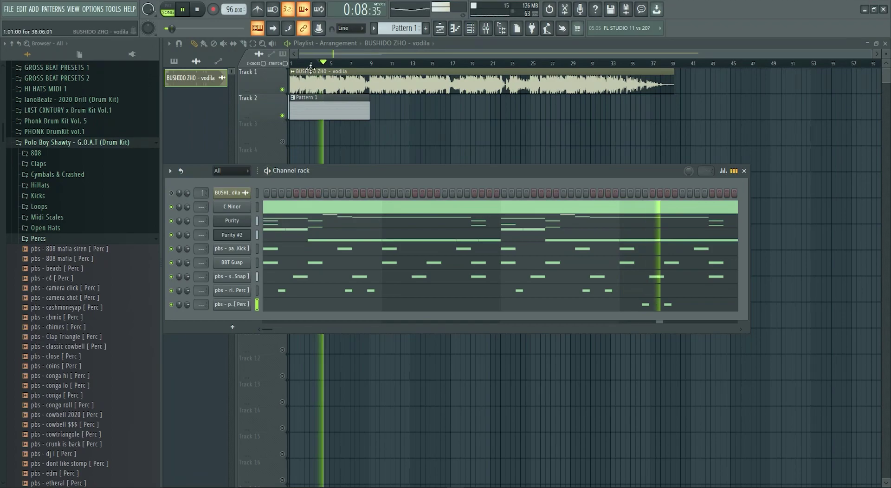
{"action": "left_click", "coordinate": [483, 29]}
{"action": "left_click", "coordinate": [482, 29]}
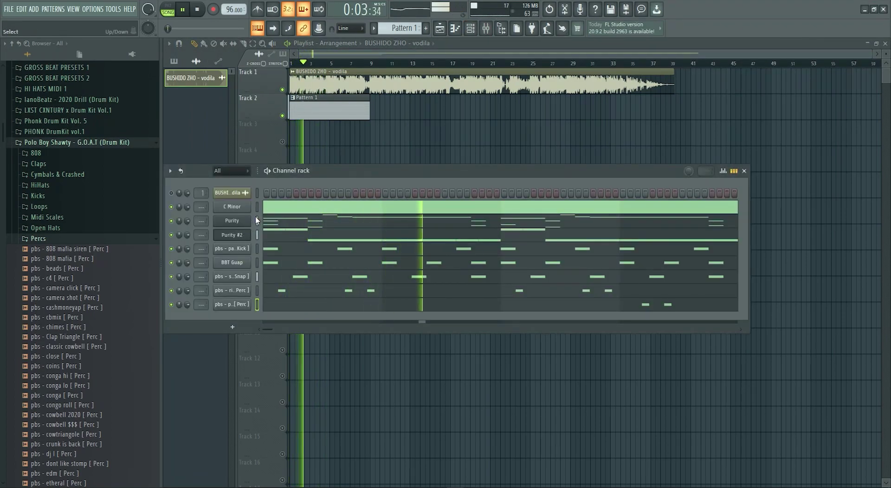
Route the channels from Purity through pierre cowbell to mixer tracks 1 to 7 and delete Auto-Key from track 1
{"action": "left_click", "coordinate": [470, 28]}
{"action": "left_click", "coordinate": [216, 174]}
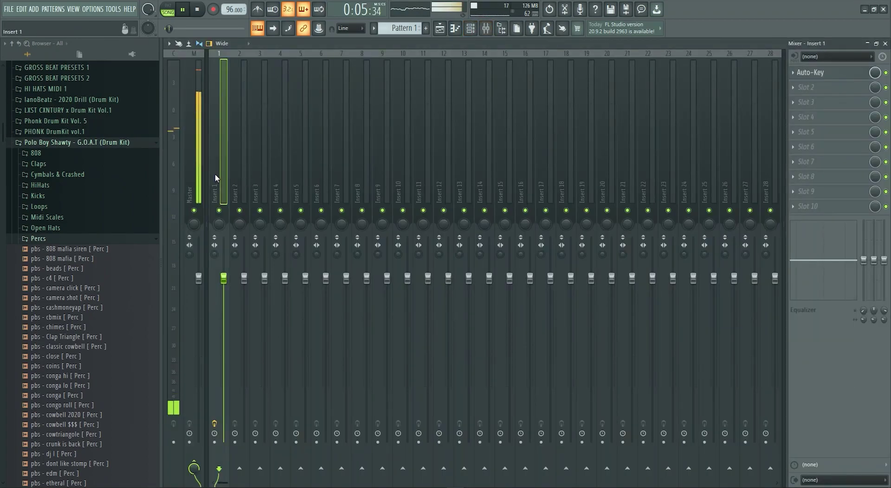
{"action": "left_click", "coordinate": [793, 73]}
{"action": "left_click", "coordinate": [799, 92]}
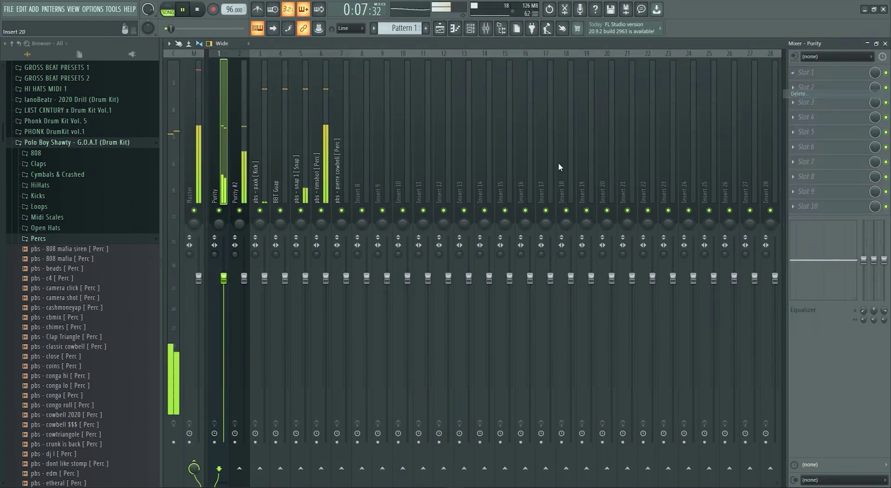
Solo the Purity mixer track and load Fruity Parametric EQ 2 into its first effect slot
{"action": "right_click", "coordinate": [219, 211]}
{"action": "left_click", "coordinate": [803, 75]}
{"action": "mouse_move", "coordinate": [797, 86]}
{"action": "left_click", "coordinate": [681, 328]}
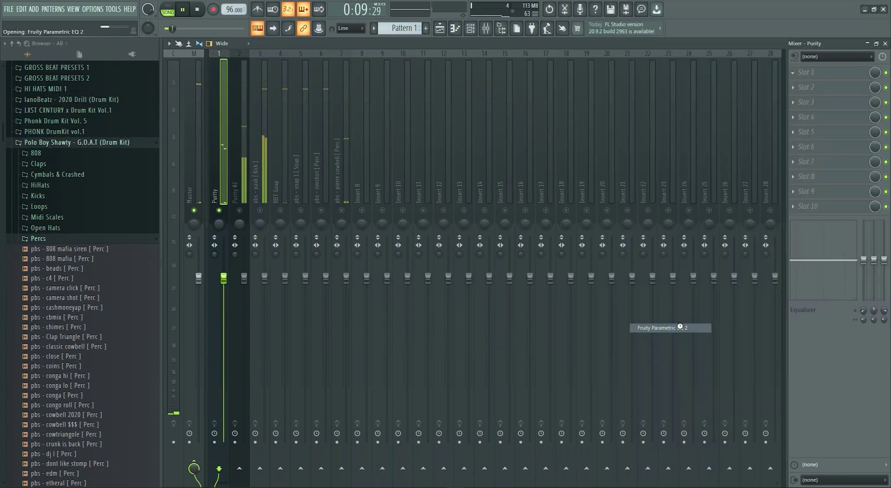
Cut Purity's low frequencies with EQ band 1, slightly boost the high mids with band 6 and close the equalizer
{"action": "left_click_drag", "start_coordinate": [259, 211], "coordinate": [307, 247]}
{"action": "left_click_drag", "start_coordinate": [383, 210], "coordinate": [350, 197]}
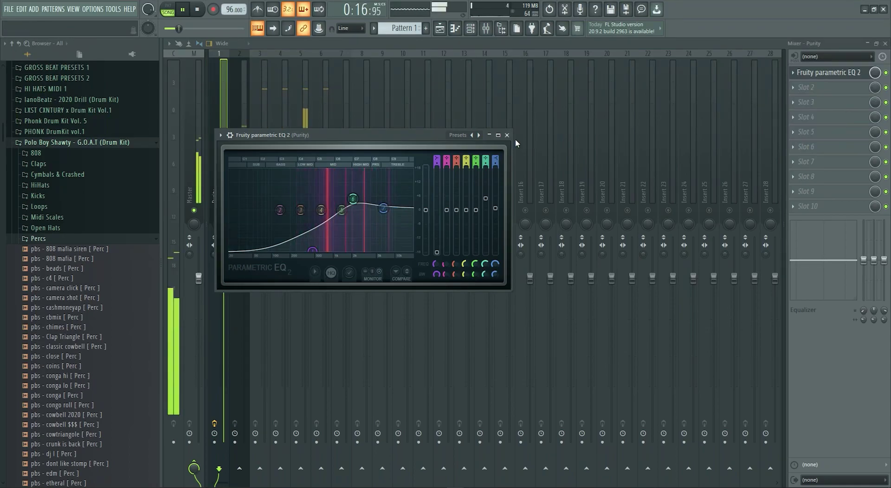
{"action": "left_click", "coordinate": [507, 134]}
Add Fruity Reeverb 2 to Purity's second slot with about 96% wet level, adjusting its bass, low cut and room size and setting high cut to 3.3 kHz
{"action": "left_click", "coordinate": [806, 87]}
{"action": "left_click", "coordinate": [580, 455]}
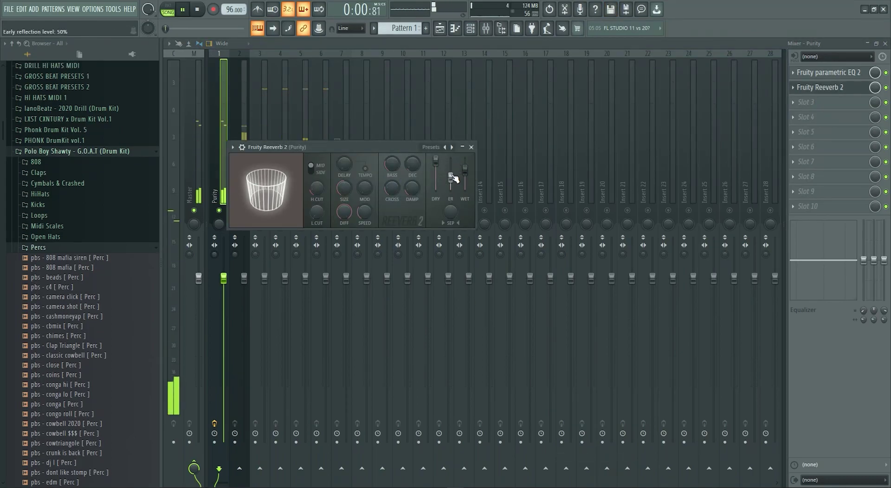
{"action": "left_click_drag", "start_coordinate": [465, 176], "coordinate": [465, 170]}
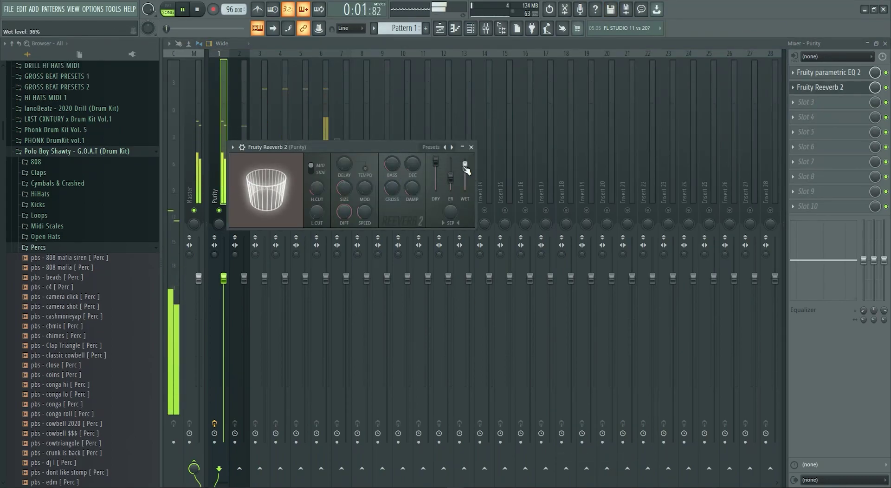
{"action": "left_click_drag", "start_coordinate": [392, 163], "coordinate": [392, 157]}
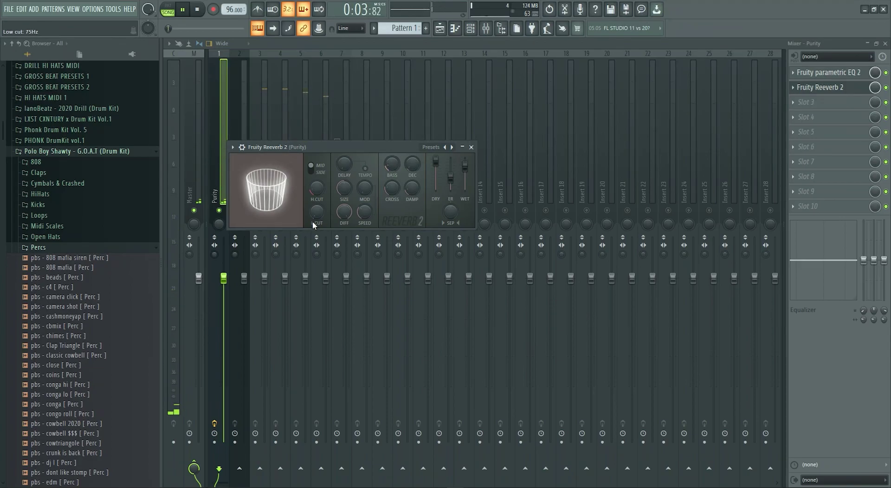
{"action": "left_click_drag", "start_coordinate": [317, 213], "coordinate": [317, 215]}
{"action": "left_click_drag", "start_coordinate": [346, 190], "coordinate": [347, 182]}
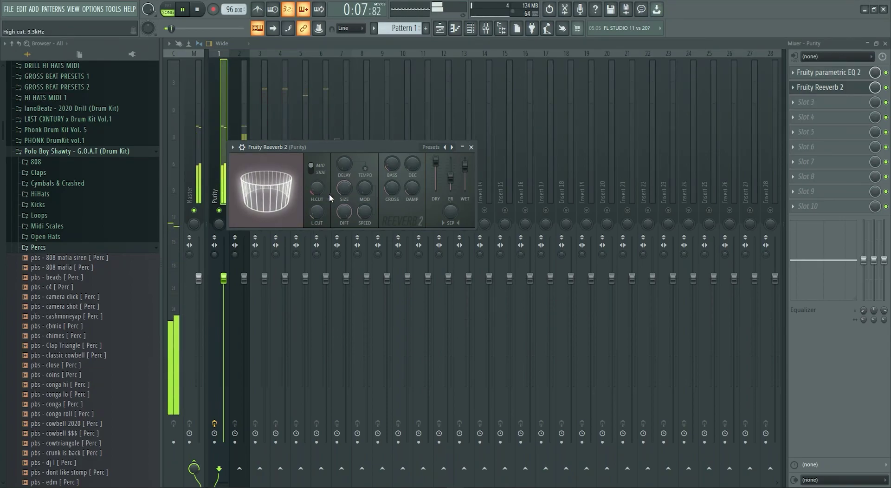
{"action": "left_click", "coordinate": [472, 147]}
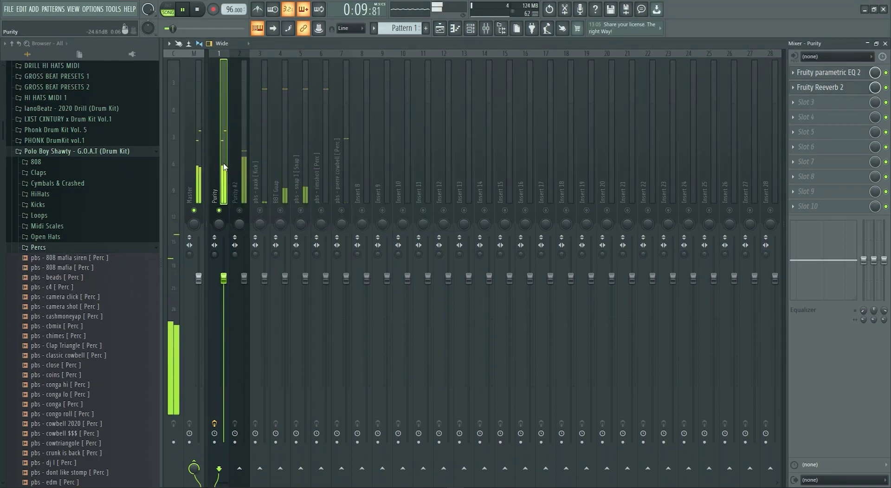
Open the Purity instrument from the channel rack to check its Bell & Perc preset, and close it again
{"action": "key", "text": "F9"}
{"action": "left_click", "coordinate": [236, 223]}
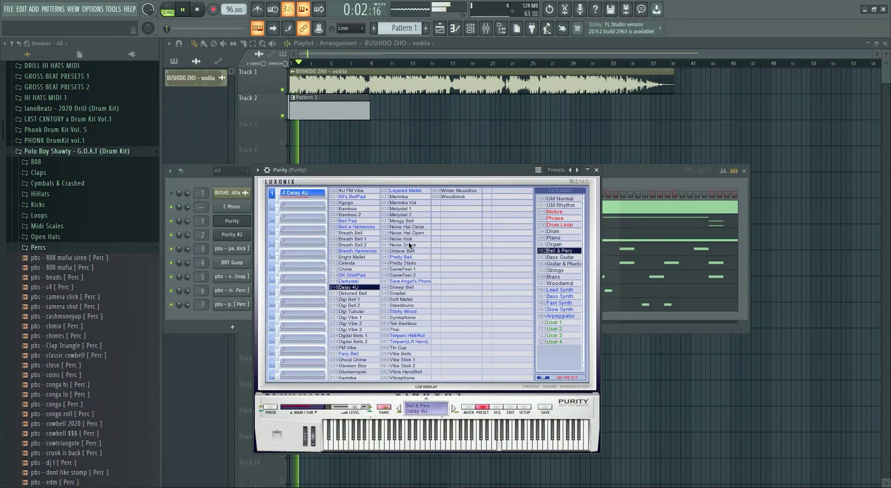
{"action": "left_click", "coordinate": [232, 221]}
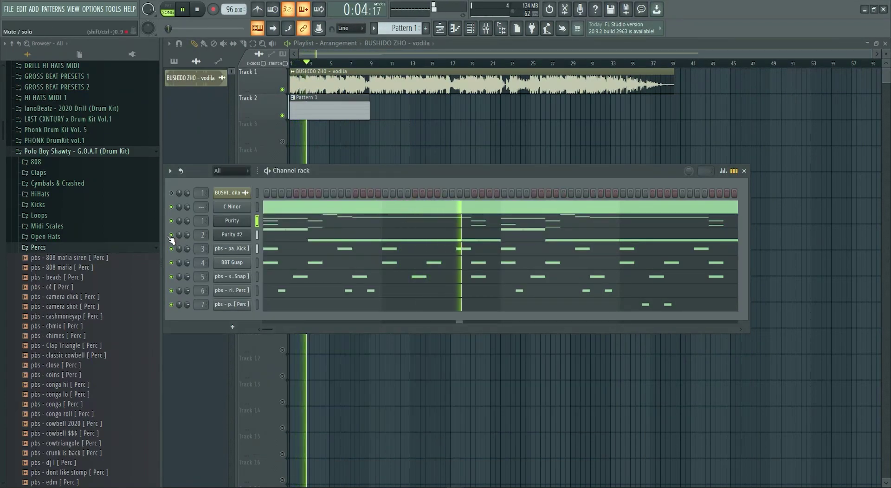
Load Fruity Parametric EQ 2 into the first effect slot of Purity #2 and cut the highs with band 7 around 293 Hz
{"action": "key", "text": "F9"}
{"action": "left_click", "coordinate": [244, 180]}
{"action": "left_click", "coordinate": [829, 72]}
{"action": "mouse_move", "coordinate": [830, 81]}
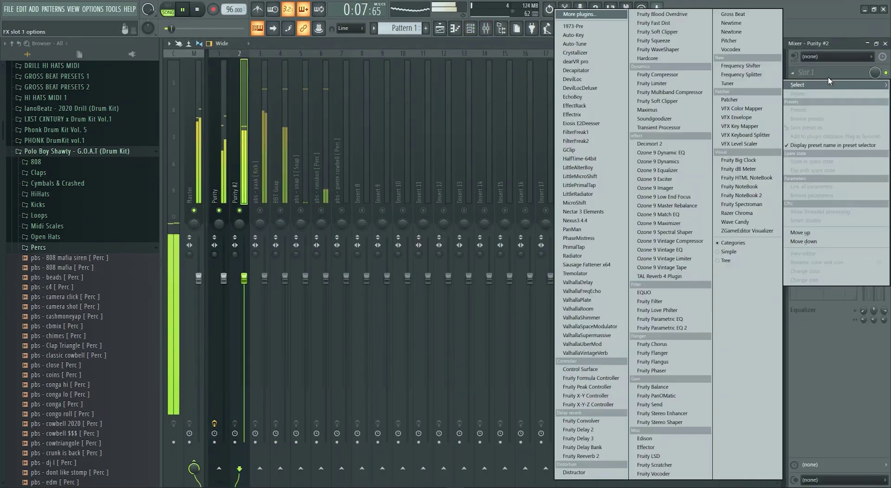
{"action": "left_click", "coordinate": [683, 327]}
{"action": "left_click_drag", "start_coordinate": [407, 234], "coordinate": [328, 280]}
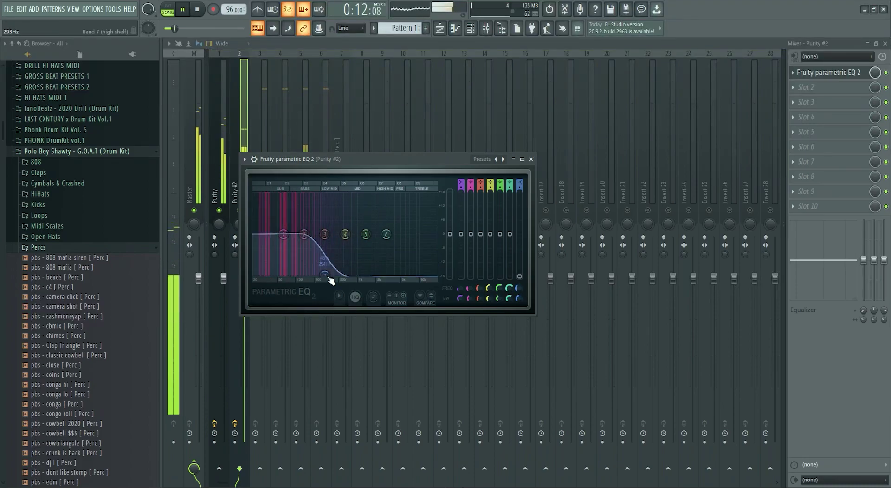
Apply a preset to Purity #2's equalizer, move its high-frequency band down into the bass range and close the equalizer
{"action": "right_click", "coordinate": [497, 160]}
{"action": "left_click", "coordinate": [527, 200]}
{"action": "left_click_drag", "start_coordinate": [432, 234], "coordinate": [298, 241]}
{"action": "left_click", "coordinate": [532, 160]}
Add a second Fruity Parametric EQ 2 to Purity #2's second slot, dip band 1 slightly and boost band 2 around 72 Hz
{"action": "left_click", "coordinate": [817, 87]}
{"action": "mouse_move", "coordinate": [808, 101]}
{"action": "left_click", "coordinate": [673, 328]}
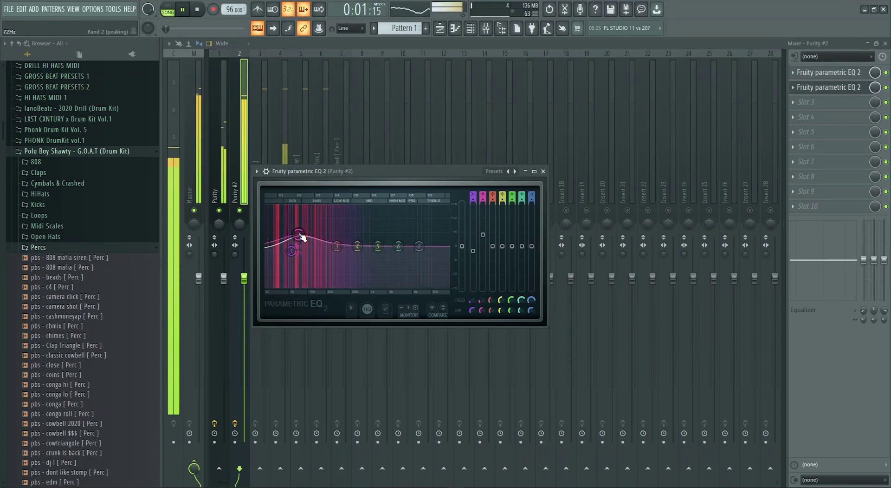
{"action": "key", "text": "Escape"}
{"action": "right_click", "coordinate": [240, 209]}
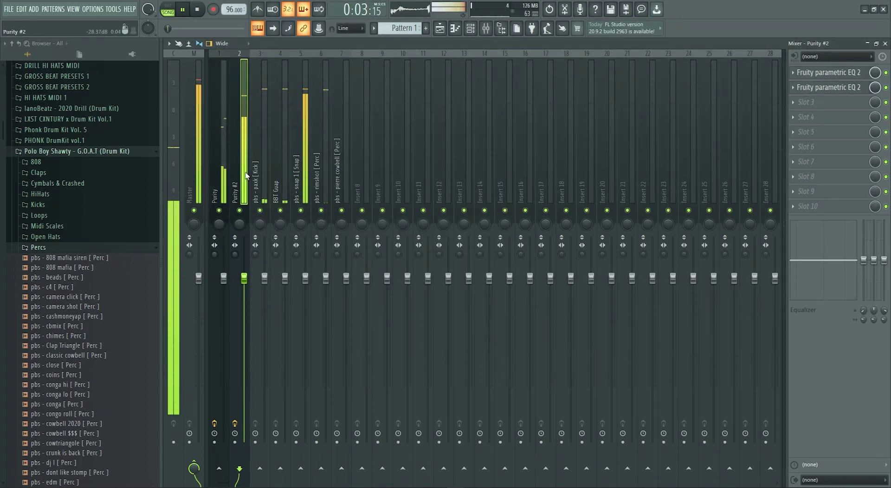
Load GClip into slot 10 of the Master track and apply its Simple Soft Clip preset
{"action": "left_click", "coordinate": [196, 169]}
{"action": "left_click", "coordinate": [833, 211]}
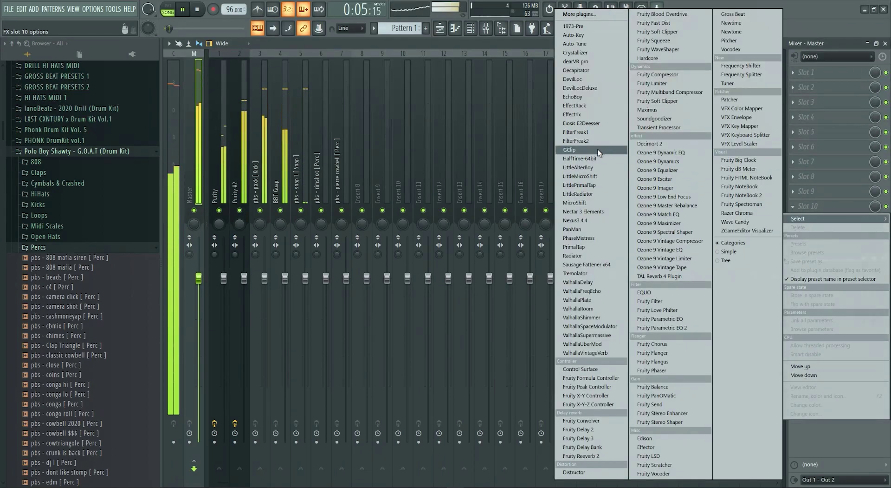
{"action": "left_click", "coordinate": [598, 149]}
{"action": "right_click", "coordinate": [363, 123]}
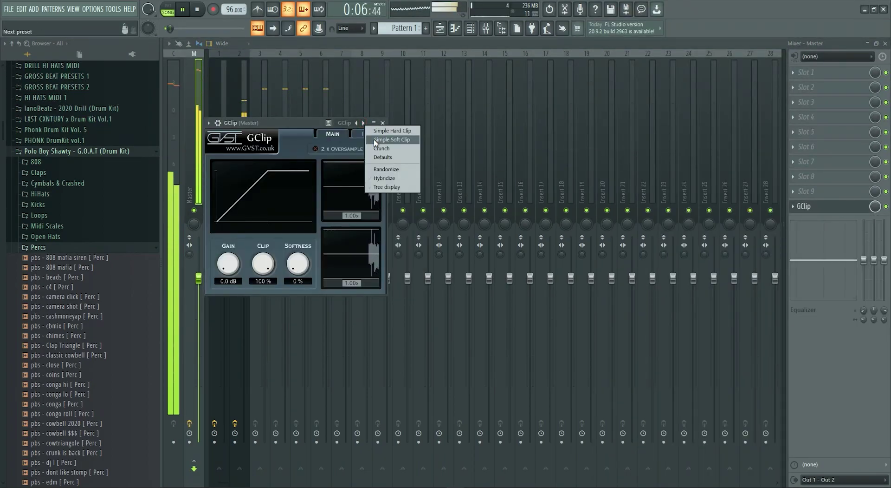
{"action": "left_click", "coordinate": [374, 139]}
{"action": "left_click", "coordinate": [383, 123]}
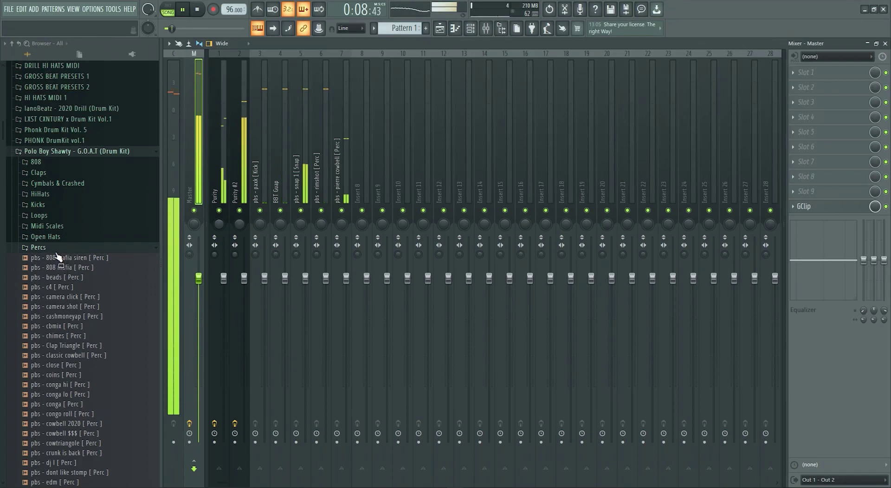
Lower the mixer volumes of the pierre cowbell, Purity #2 and BBT Guap tracks and return to the playlist
{"action": "left_click_drag", "start_coordinate": [346, 278], "coordinate": [346, 297]}
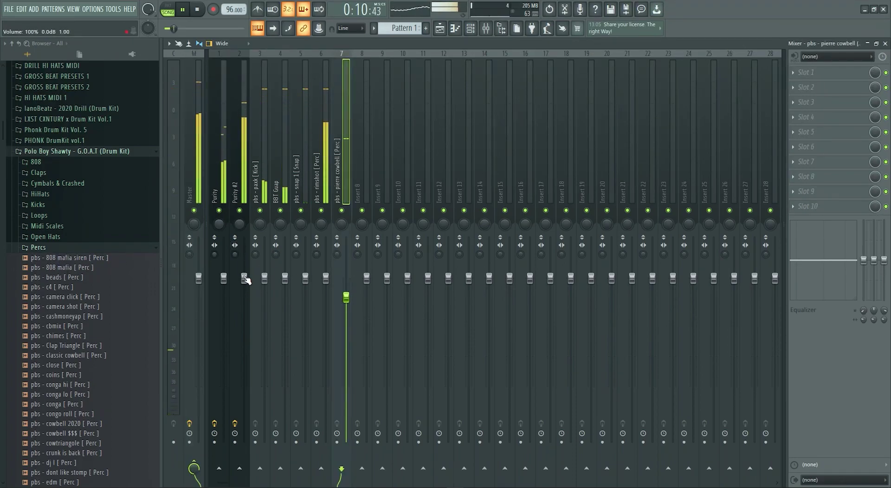
{"action": "left_click_drag", "start_coordinate": [246, 280], "coordinate": [247, 306]}
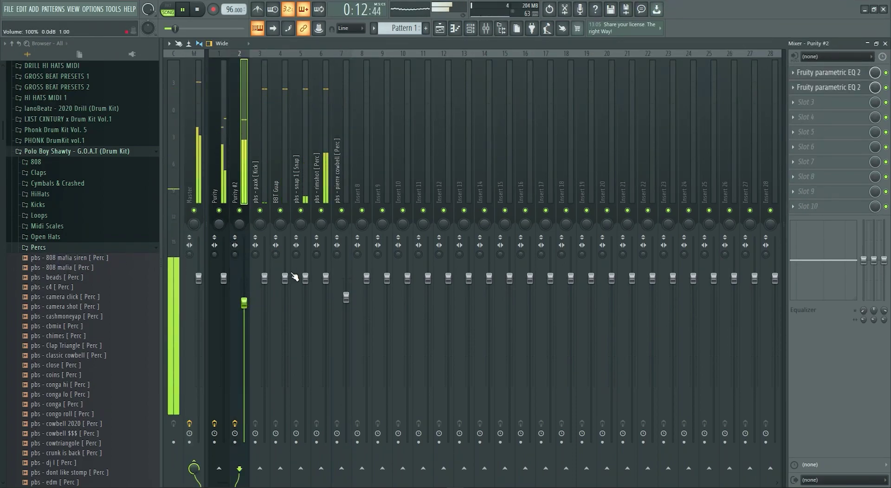
{"action": "left_click_drag", "start_coordinate": [286, 278], "coordinate": [287, 305]}
{"action": "left_click", "coordinate": [210, 185]}
{"action": "key", "text": "F9"}
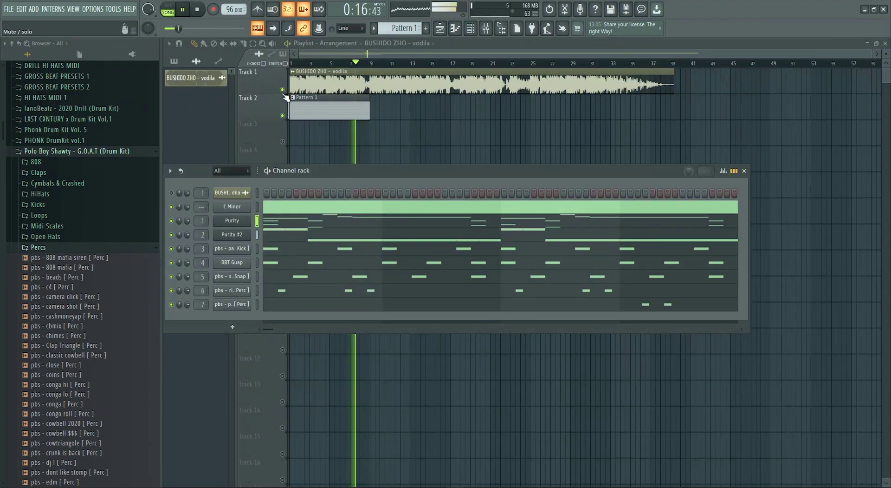
Mute the Pattern 1 track, check the vocal clip's channel settings and listen to the vocal alone from the start
{"action": "left_click", "coordinate": [292, 63]}
{"action": "left_click", "coordinate": [282, 116]}
{"action": "key", "text": "space"}
{"action": "double_click", "coordinate": [336, 72]}
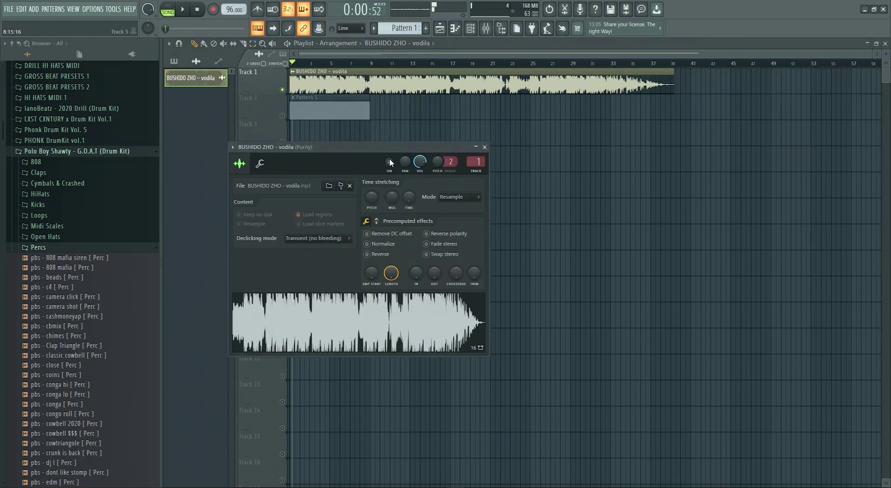
{"action": "left_click", "coordinate": [358, 130]}
{"action": "right_click", "coordinate": [358, 130]}
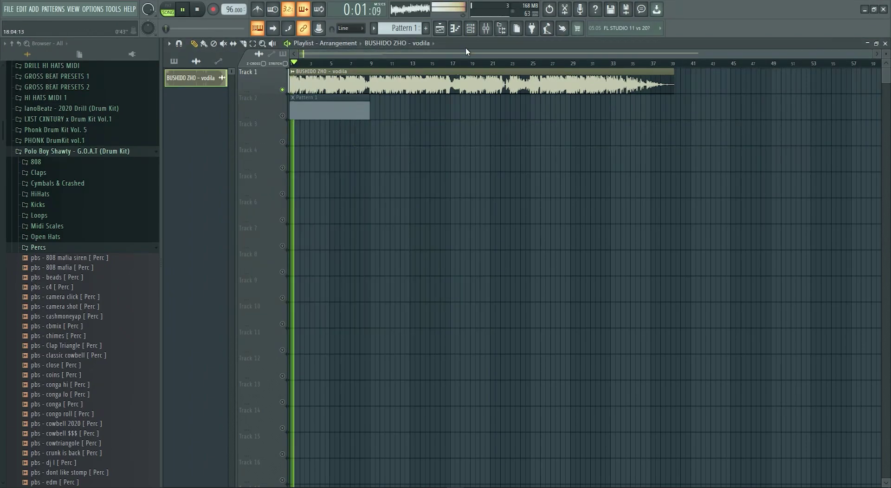
{"action": "double_click", "coordinate": [463, 84]}
{"action": "key", "text": "space"}
{"action": "key", "text": "Escape"}
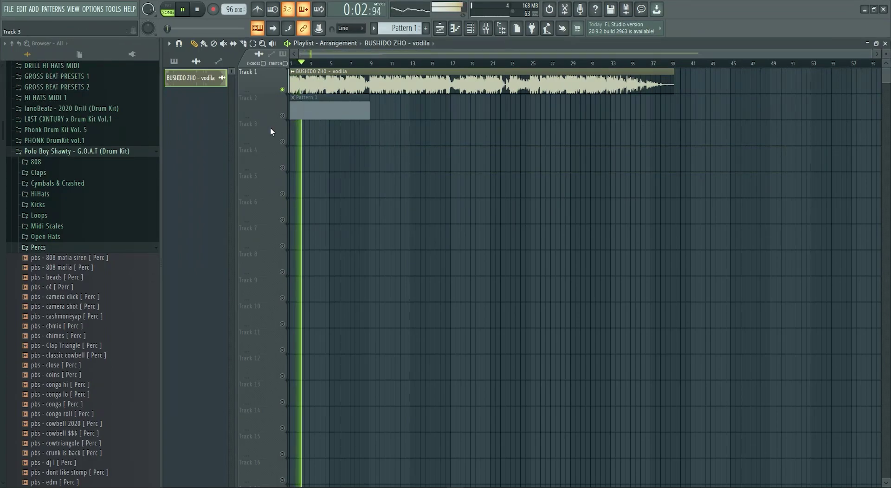
Extend the vocal clip back to include its intro and align its start exactly with bar 1
{"action": "scroll", "coordinate": [266, 127], "scroll_direction": "up", "scroll_amount": 3}
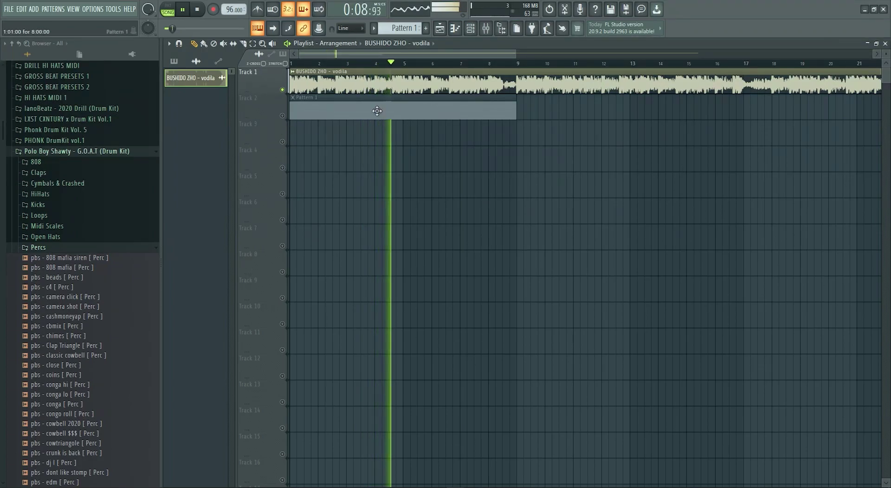
{"action": "key", "text": "space"}
{"action": "scroll", "coordinate": [304, 84], "scroll_direction": "down", "scroll_amount": 4}
{"action": "mouse_move", "coordinate": [304, 84]}
{"action": "left_mouse_down"}
{"action": "mouse_move", "coordinate": [394, 84]}
{"action": "mouse_move", "coordinate": [304, 85]}
{"action": "left_mouse_up"}
{"action": "key", "text": "space"}
{"action": "key", "text": "space"}
{"action": "key", "text": "space"}
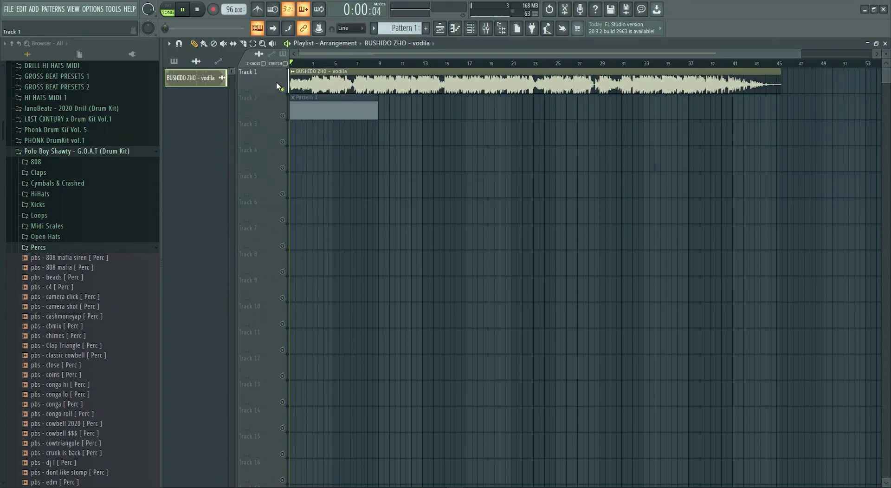
{"action": "scroll", "coordinate": [278, 87], "scroll_direction": "up", "scroll_amount": 10}
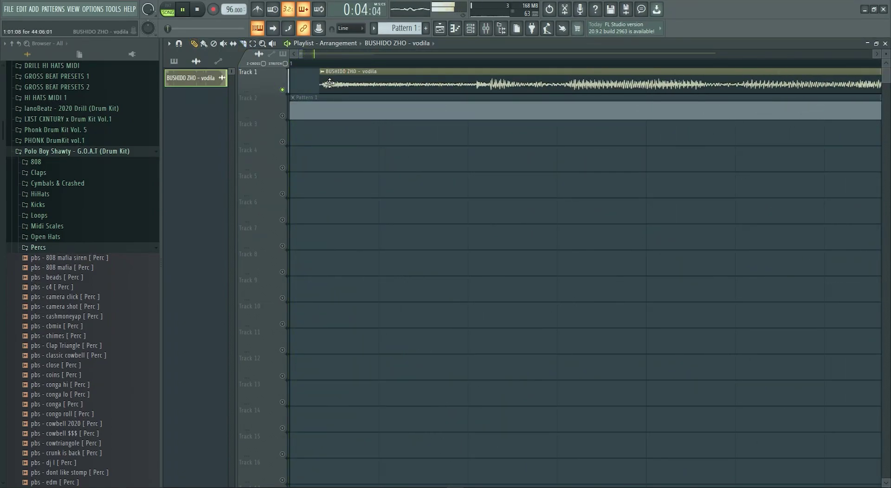
{"action": "left_click_drag", "start_coordinate": [326, 81], "coordinate": [295, 85]}
{"action": "scroll", "coordinate": [288, 95], "scroll_direction": "down", "scroll_amount": 8}
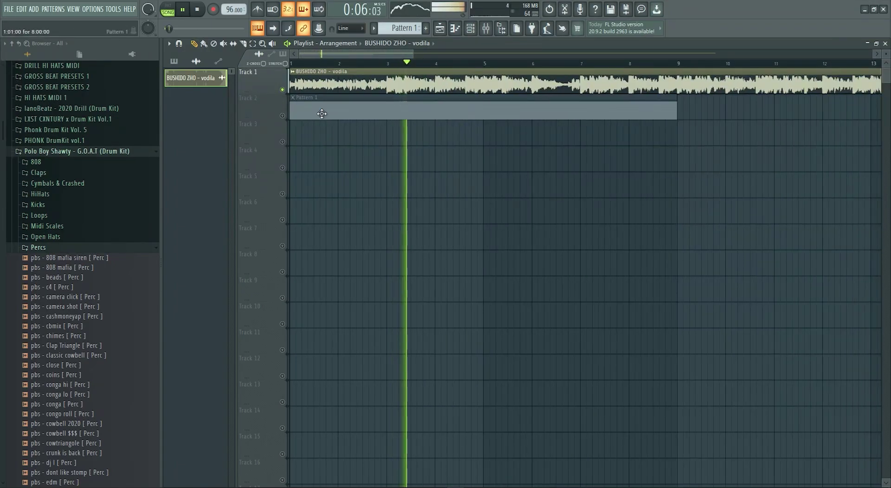
Split Pattern 1 by channel into separate patterns
{"action": "left_click", "coordinate": [173, 61]}
{"action": "right_click", "coordinate": [184, 76]}
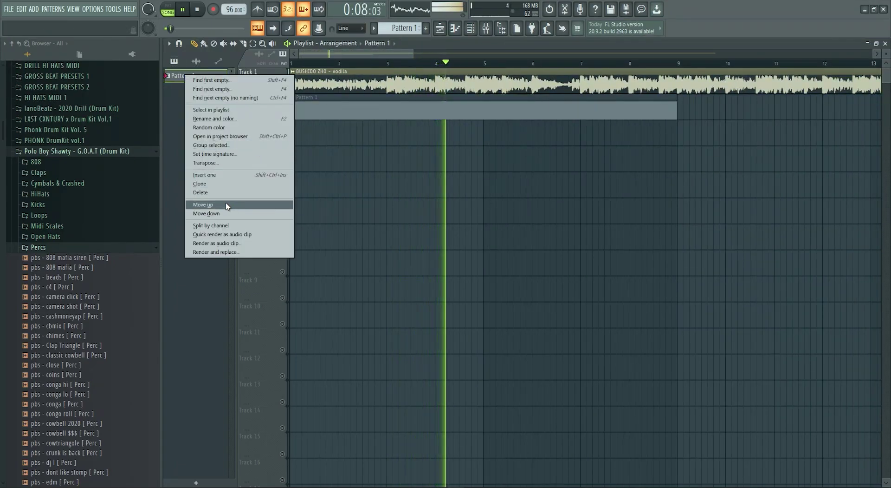
{"action": "left_click", "coordinate": [227, 205]}
{"action": "right_click", "coordinate": [196, 76]}
{"action": "left_click", "coordinate": [218, 225]}
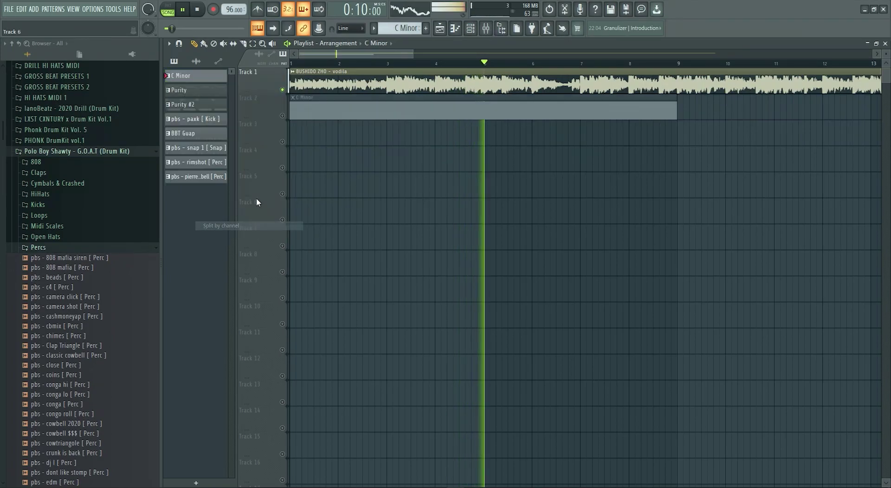
Delete the leftover C Minor clip from Track 2 and unmute all playlist tracks
{"action": "left_click_drag", "start_coordinate": [336, 164], "coordinate": [377, 108]}
{"action": "key", "text": "Delete"}
{"action": "right_click", "coordinate": [282, 90]}
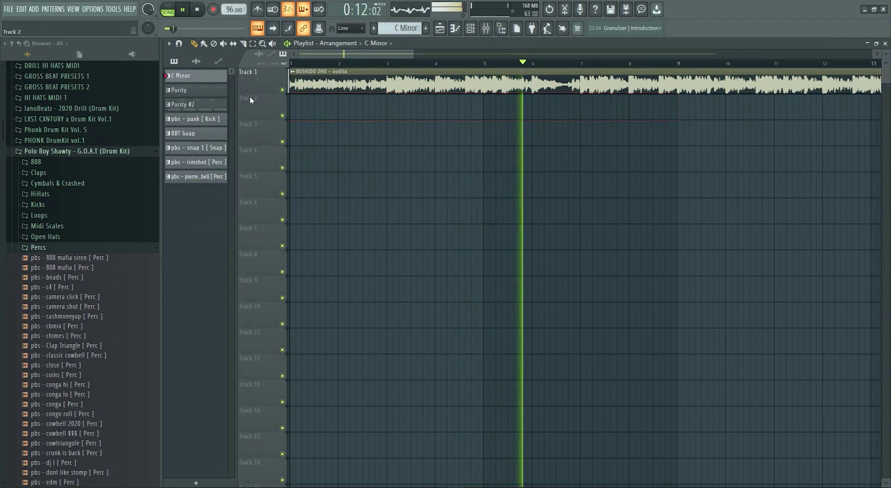
Place the split patterns from Purity to pierre cowbell at bar 1 on Tracks 3–9 and delete the drum clips on Tracks 5–9
{"action": "left_click", "coordinate": [189, 91]}
{"action": "left_click", "coordinate": [188, 177], "text": "shift"}
{"action": "left_click_drag", "start_coordinate": [190, 92], "coordinate": [297, 142]}
{"action": "key", "text": "space"}
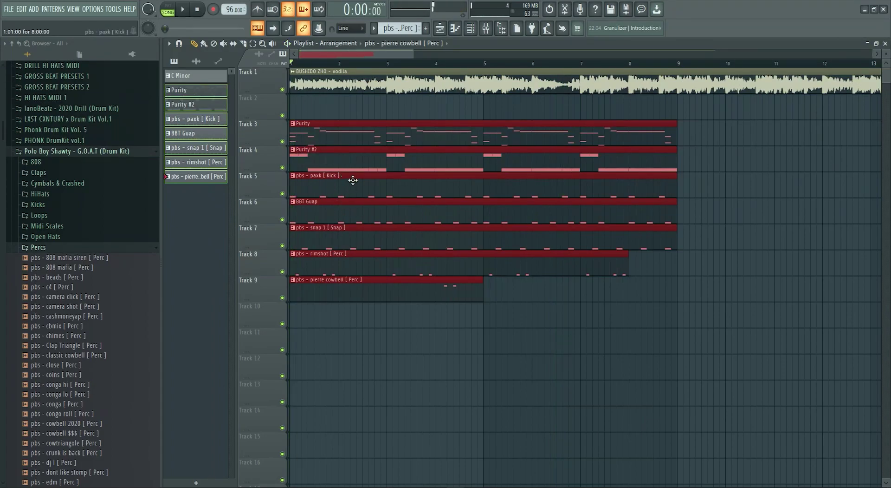
{"action": "left_click_drag", "start_coordinate": [347, 180], "coordinate": [356, 299]}
{"action": "key", "text": "Delete"}
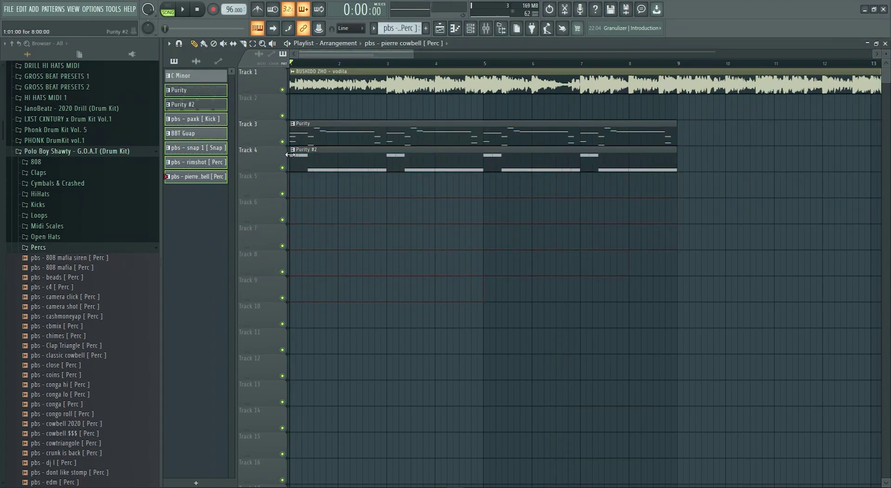
Trim the Purity #2 clip to start at bar 3 and shorten both Purity clips to end at bar 7
{"action": "key", "text": "space"}
{"action": "scroll", "coordinate": [353, 162], "scroll_direction": "down", "scroll_amount": 4}
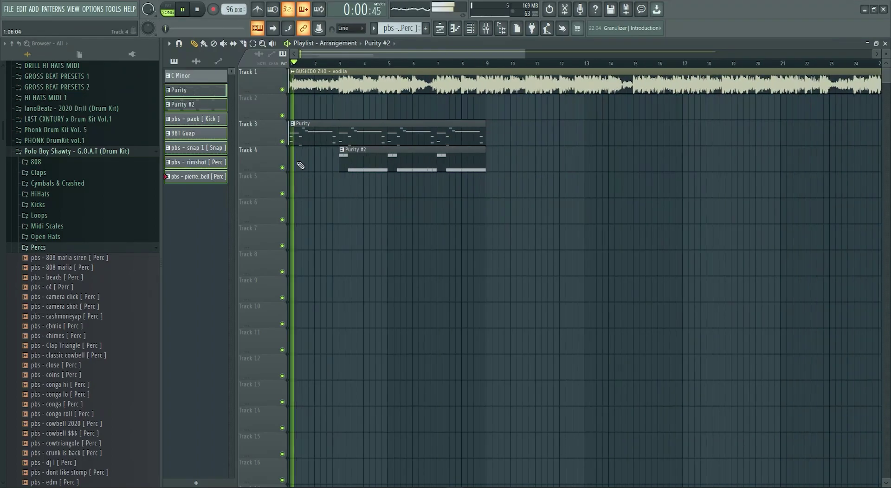
{"action": "scroll", "coordinate": [501, 197], "scroll_direction": "up", "scroll_amount": 3}
{"action": "left_click_drag", "start_coordinate": [533, 195], "coordinate": [468, 129]}
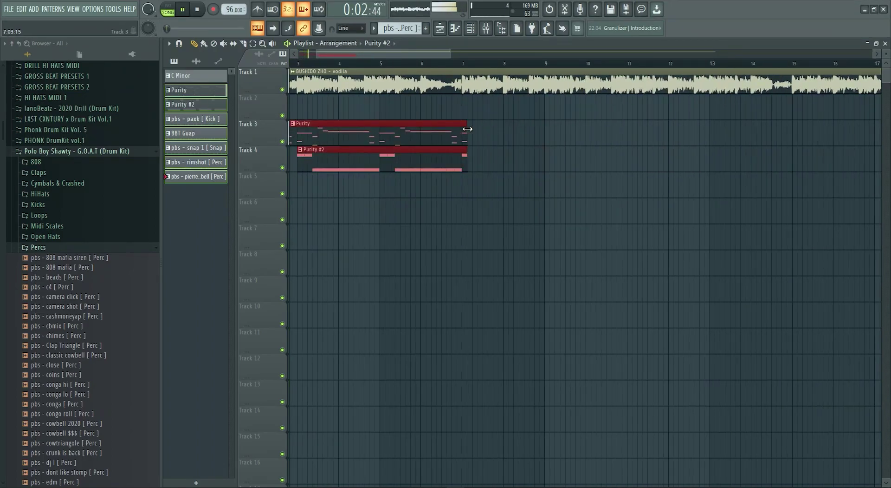
{"action": "scroll", "coordinate": [462, 129], "scroll_direction": "down", "scroll_amount": 3}
Place all the split patterns at bar 7 on Tracks 3–9 and extend the rimshot and pierre cowbell clips to bar 15
{"action": "left_click_drag", "start_coordinate": [202, 95], "coordinate": [418, 128]}
{"action": "left_click", "coordinate": [441, 108]}
{"action": "scroll", "coordinate": [444, 186], "scroll_direction": "up", "scroll_amount": 2}
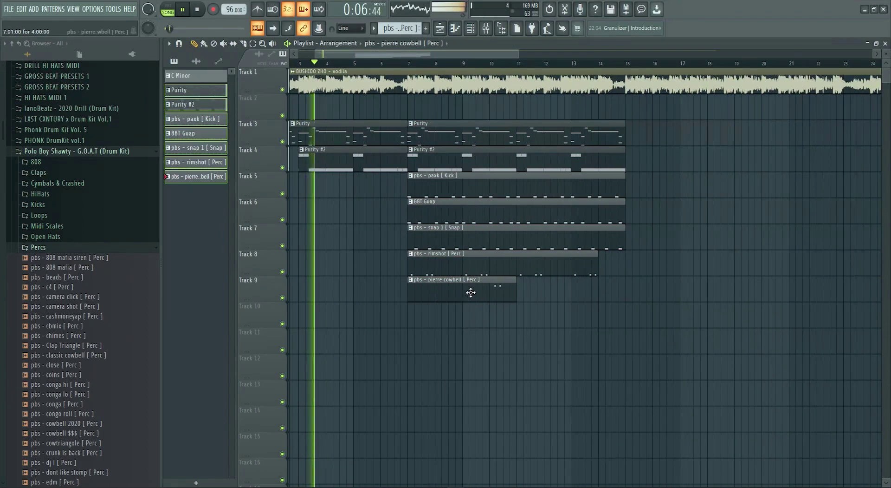
{"action": "left_click_drag", "start_coordinate": [516, 291], "coordinate": [627, 294]}
{"action": "left_click_drag", "start_coordinate": [598, 268], "coordinate": [627, 268]}
Duplicate the full set of clips from bars 7–15 so that it repeats from bar 15
{"action": "left_click_drag", "start_coordinate": [638, 307], "coordinate": [423, 140]}
{"action": "key", "text": "ctrl+b"}
{"action": "scroll", "coordinate": [474, 114], "scroll_direction": "down", "scroll_amount": 2}
{"action": "left_click", "coordinate": [474, 113]}
{"action": "right_click", "coordinate": [473, 112]}
Toggle the vocal on Track 1 to compare the beat with and without it, leaving the vocal muted
{"action": "left_click", "coordinate": [283, 90]}
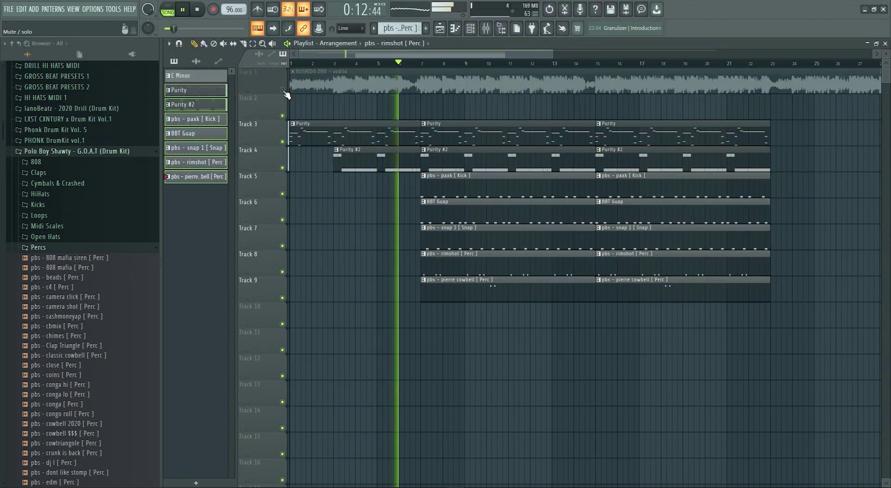
{"action": "left_click", "coordinate": [283, 90]}
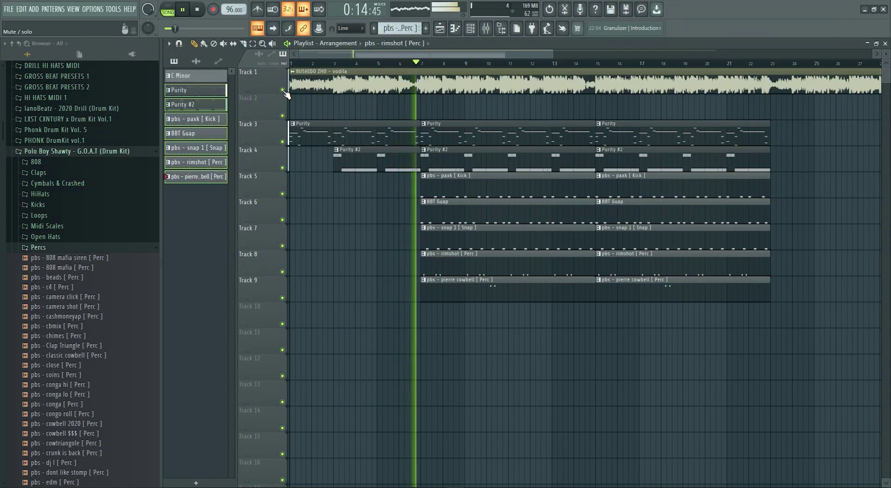
{"action": "left_click", "coordinate": [283, 90]}
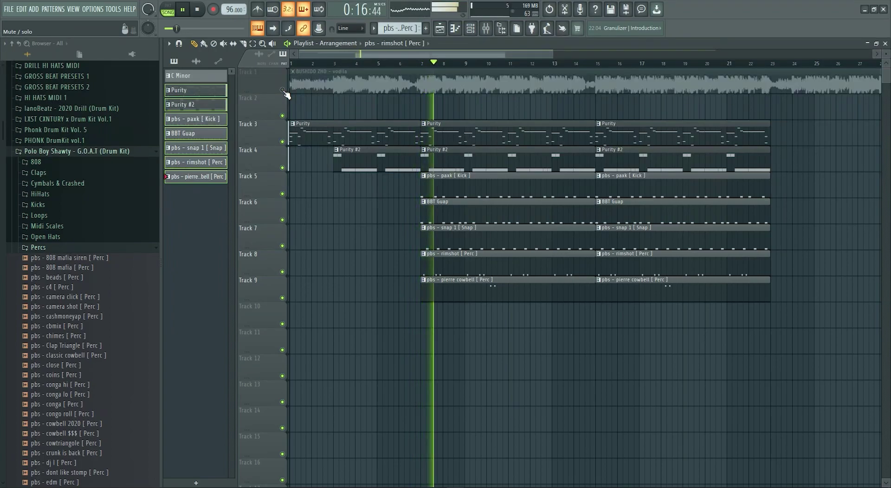
On Purity #2's second equalizer, raise band 1, lower band 2 and cut band 3, and return to the playlist
{"action": "left_click", "coordinate": [486, 28]}
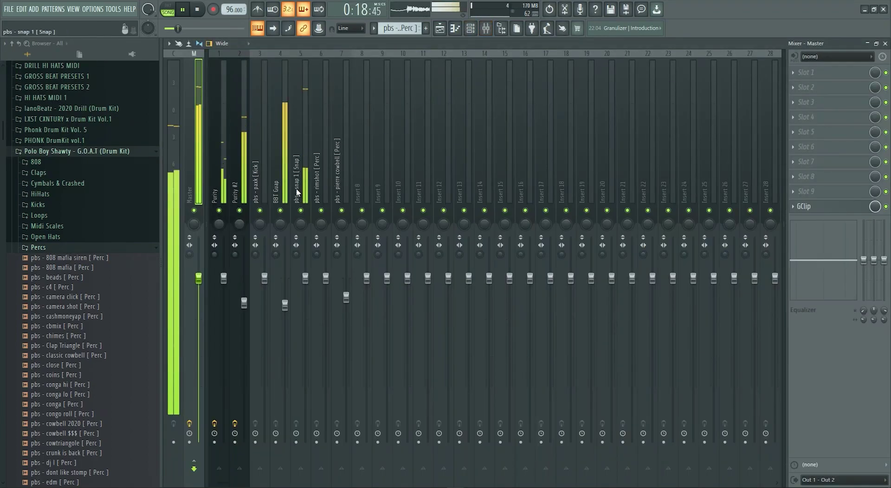
{"action": "left_click", "coordinate": [239, 193]}
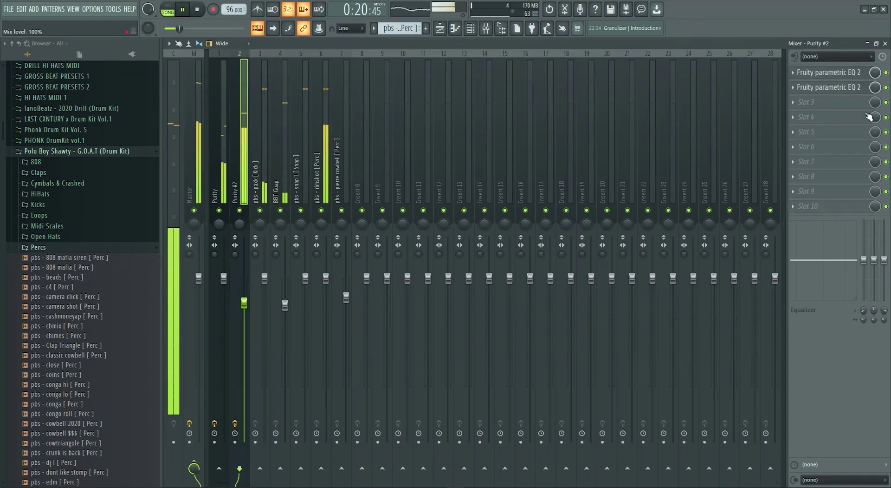
{"action": "left_click", "coordinate": [836, 87]}
{"action": "left_click_drag", "start_coordinate": [291, 240], "coordinate": [340, 270]}
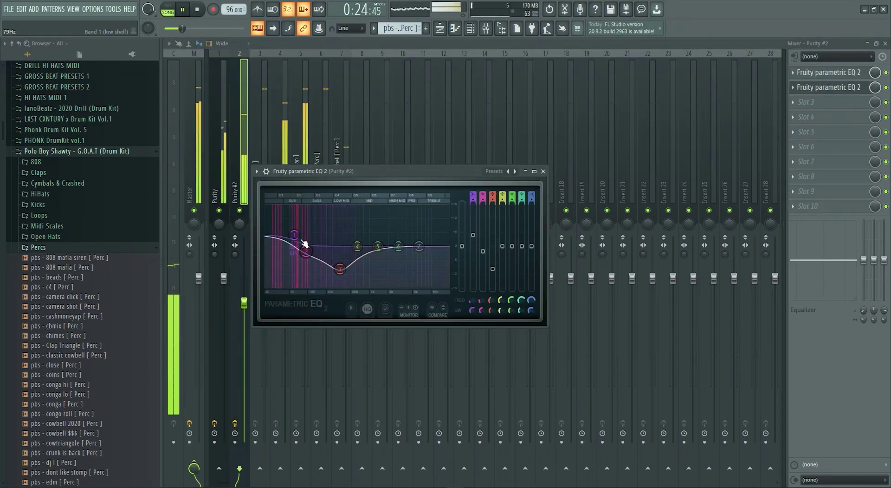
{"action": "key", "text": "Escape"}
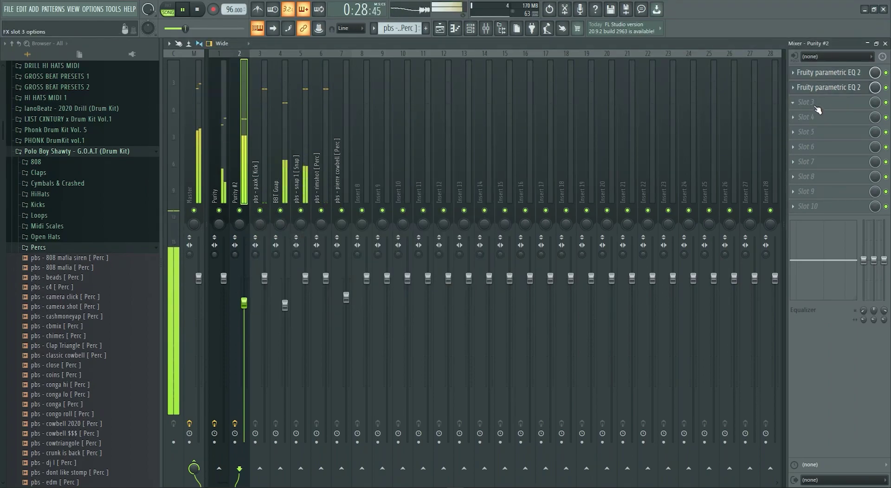
{"action": "key", "text": "Escape"}
{"action": "scroll", "coordinate": [527, 135], "scroll_direction": "down", "scroll_amount": 2}
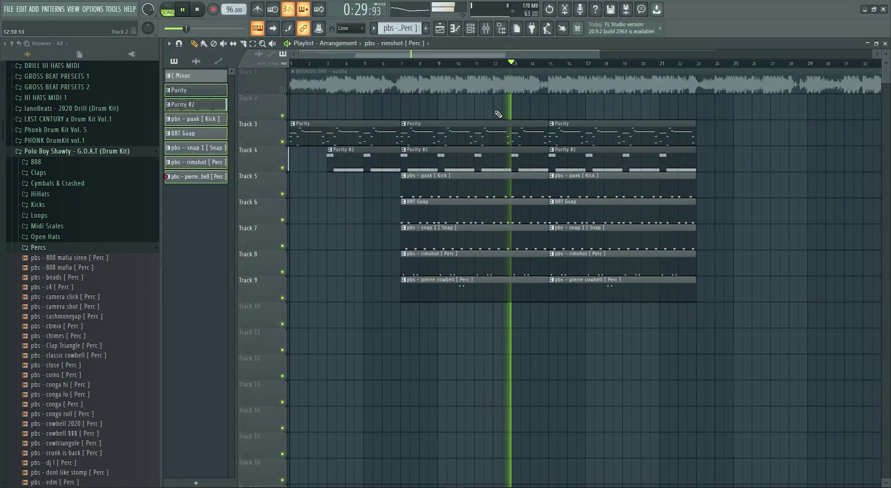
Lower the rimshot track's mixer volume and collapse the Polo Boy Shawty - G.O.A.T (Drum Kit) folder in the browser
{"action": "left_click", "coordinate": [487, 29]}
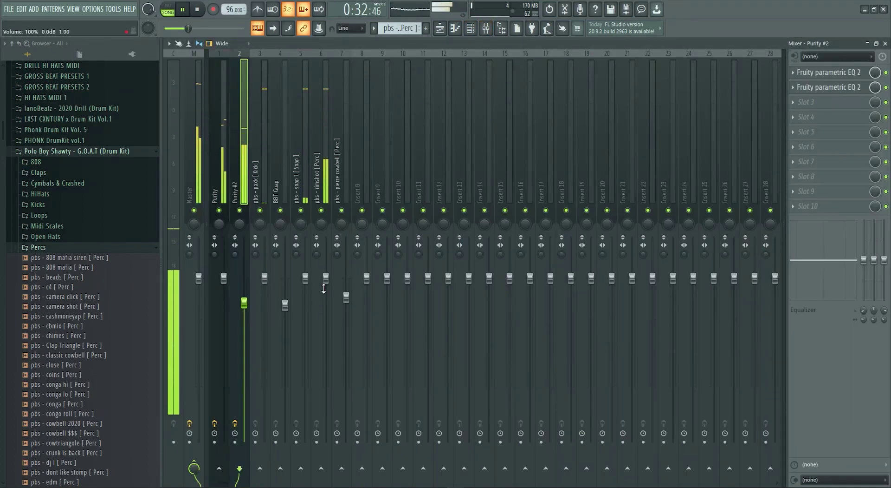
{"action": "left_click_drag", "start_coordinate": [323, 289], "coordinate": [330, 319]}
{"action": "left_click", "coordinate": [69, 152]}
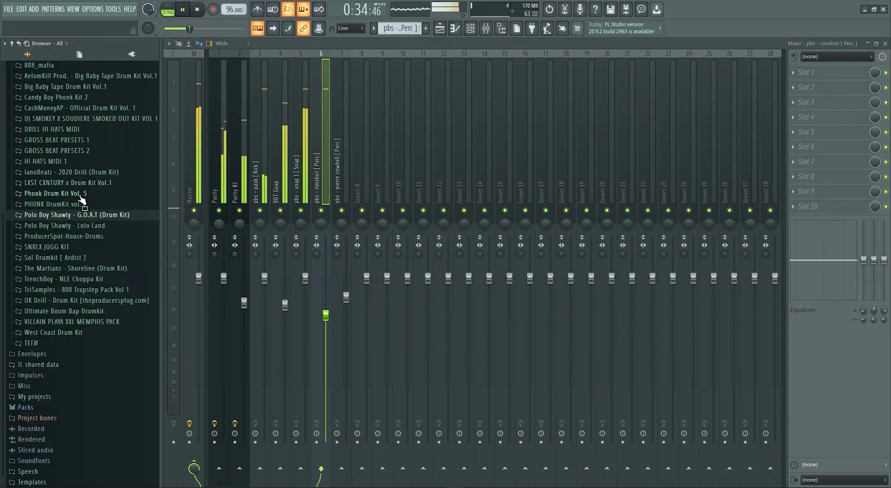
Load the Snare EQ mixer preset from Phonk Drum Kit Vol. 5 onto the snap track and lower its volume to 87%
{"action": "left_click", "coordinate": [80, 194]}
{"action": "left_click", "coordinate": [84, 279]}
{"action": "scroll", "coordinate": [74, 294], "scroll_direction": "down", "scroll_amount": 3}
{"action": "left_click_drag", "start_coordinate": [61, 295], "coordinate": [61, 223]}
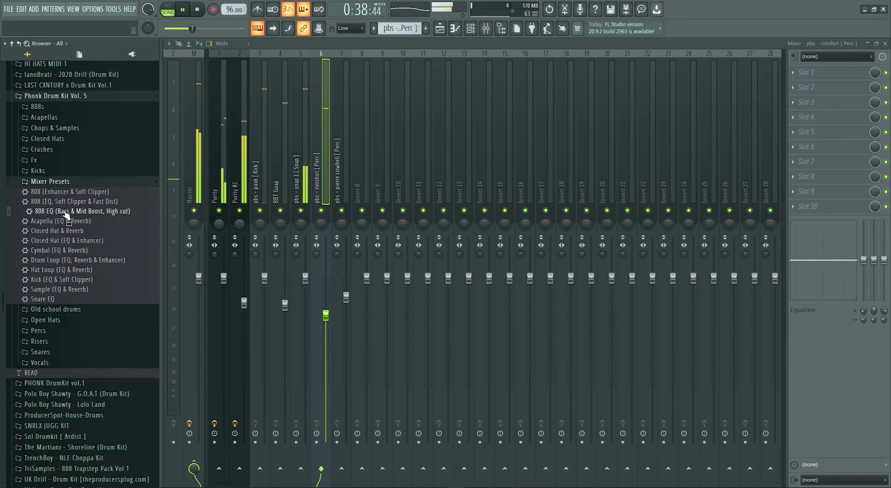
{"action": "left_click_drag", "start_coordinate": [193, 212], "coordinate": [55, 300]}
{"action": "left_click_drag", "start_coordinate": [294, 193], "coordinate": [299, 207]}
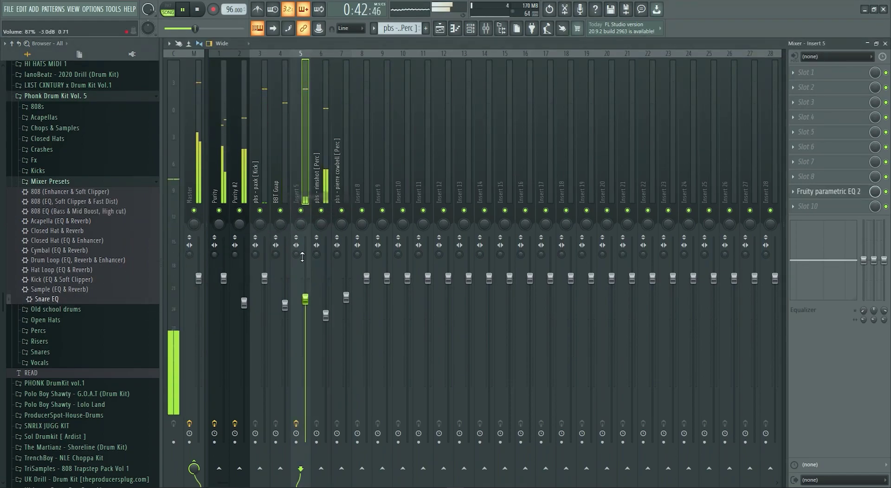
Load the Sample (EQ & Reverb) preset onto the cowbell track, set its volume to 70%, inspect its equalizer and reduce the reverb mix
{"action": "left_click_drag", "start_coordinate": [60, 288], "coordinate": [345, 208]}
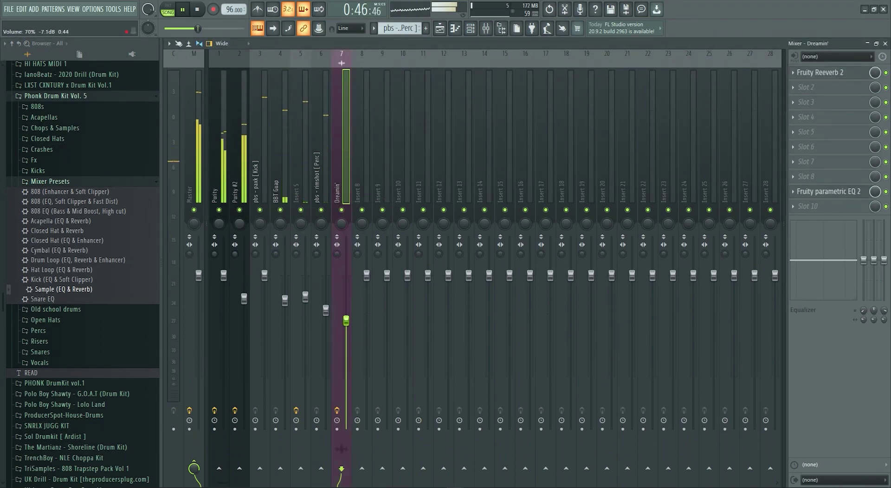
{"action": "left_click", "coordinate": [836, 191]}
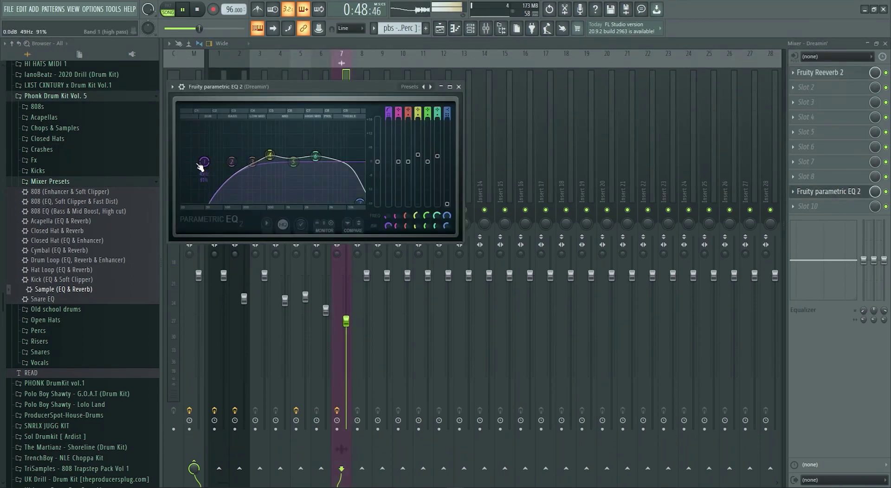
{"action": "left_click_drag", "start_coordinate": [877, 73], "coordinate": [876, 125]}
Lower the cowbell and Purity mixer volumes individually, and bring down the faders of mixer tracks 1–7 together
{"action": "key", "text": "F5"}
{"action": "left_click_drag", "start_coordinate": [662, 59], "coordinate": [595, 59]}
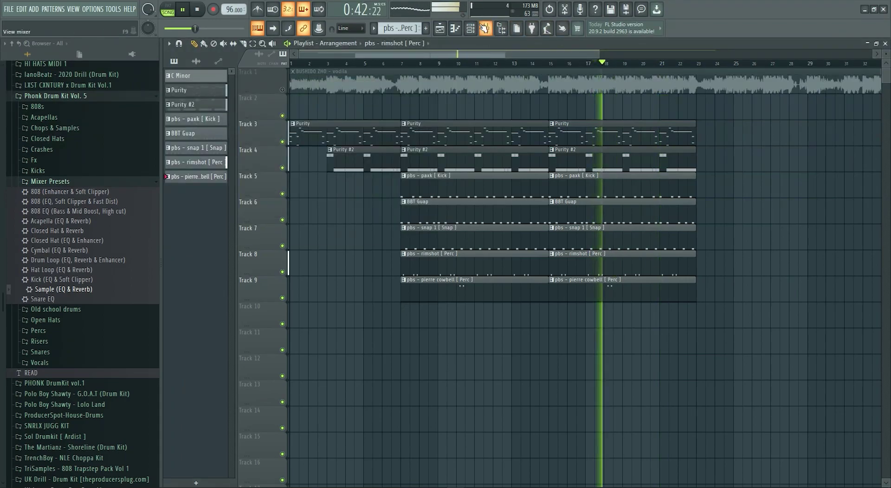
{"action": "key", "text": "F9"}
{"action": "left_click_drag", "start_coordinate": [346, 320], "coordinate": [346, 343]}
{"action": "left_click_drag", "start_coordinate": [224, 275], "coordinate": [223, 308]}
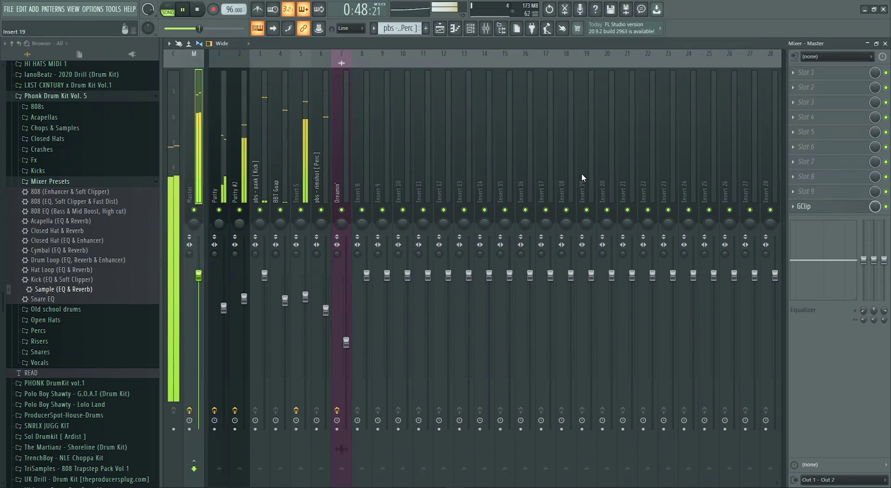
{"action": "left_click_drag", "start_coordinate": [214, 182], "coordinate": [340, 178]}
{"action": "left_click_drag", "start_coordinate": [347, 342], "coordinate": [346, 392]}
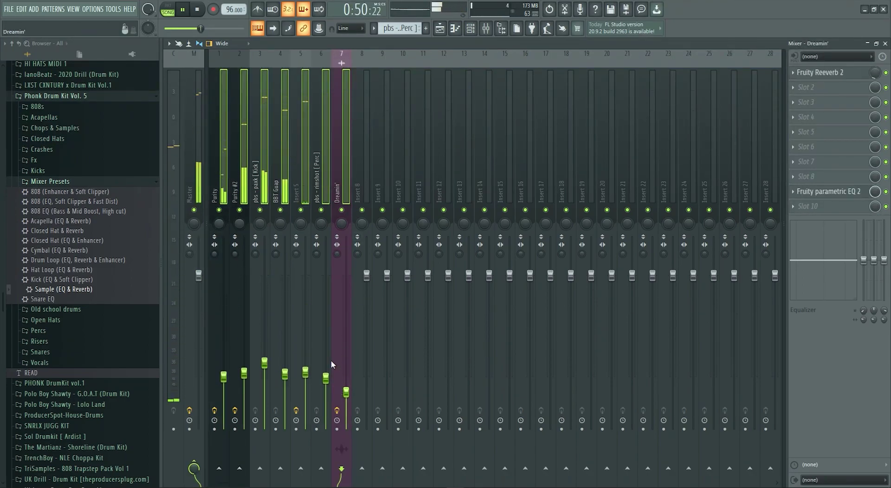
Add Fruity Parametric EQ 2 to the kick track with the 20Hz + 18kHz cut preset and lower the low-pass to about 5750 Hz
{"action": "left_click", "coordinate": [261, 190]}
{"action": "left_click", "coordinate": [806, 72]}
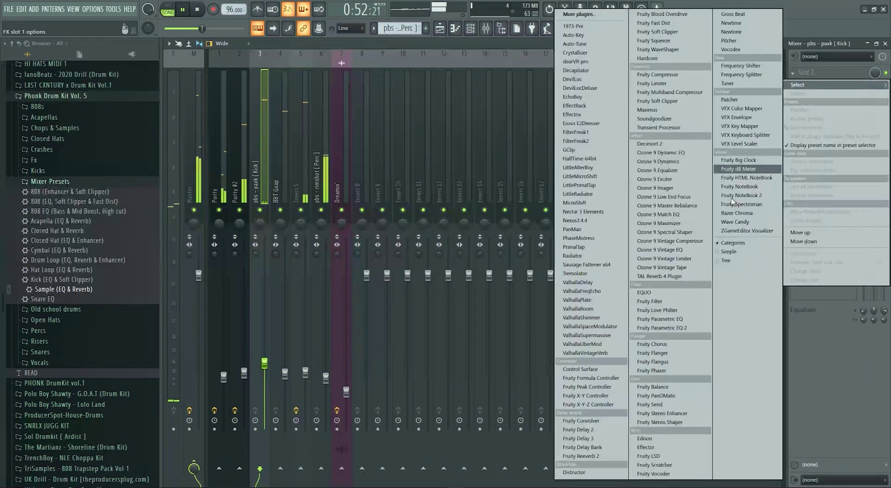
{"action": "left_click", "coordinate": [664, 327]}
{"action": "left_click_drag", "start_coordinate": [288, 141], "coordinate": [247, 140]}
{"action": "left_click", "coordinate": [410, 86]}
{"action": "left_click", "coordinate": [459, 117]}
{"action": "left_click_drag", "start_coordinate": [359, 165], "coordinate": [330, 165]}
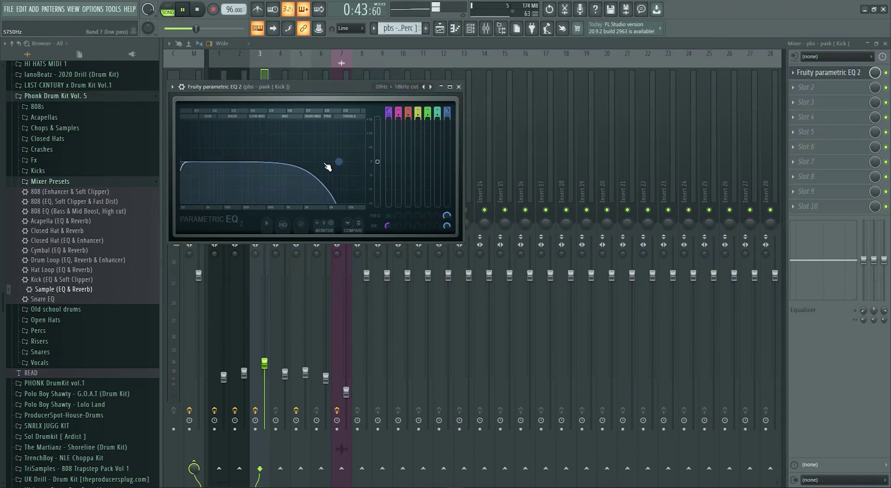
Add a second Fruity Parametric EQ 2 to the kick track, adjust one band and slightly raise the kick's mixer volume
{"action": "left_click", "coordinate": [853, 89]}
{"action": "mouse_move", "coordinate": [811, 100]}
{"action": "left_click", "coordinate": [673, 329]}
{"action": "mouse_move", "coordinate": [305, 173]}
{"action": "left_mouse_down"}
{"action": "mouse_move", "coordinate": [279, 161]}
{"action": "mouse_move", "coordinate": [294, 152]}
{"action": "mouse_move", "coordinate": [297, 161]}
{"action": "left_mouse_up"}
{"action": "left_click", "coordinate": [259, 276]}
{"action": "left_click_drag", "start_coordinate": [265, 363], "coordinate": [265, 357]}
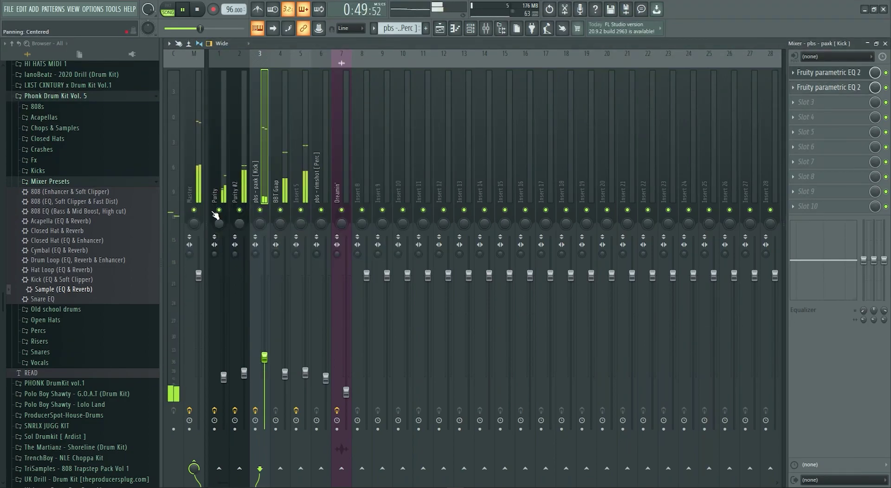
Add Soundgoodizer to the first effect slot of the Master track, keeping preset A
{"action": "left_click", "coordinate": [193, 190]}
{"action": "left_click", "coordinate": [819, 77]}
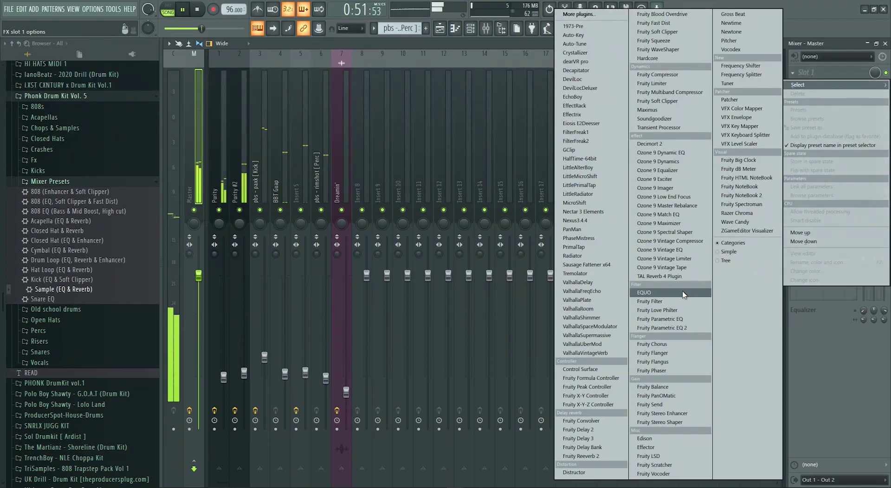
{"action": "left_click", "coordinate": [648, 117]}
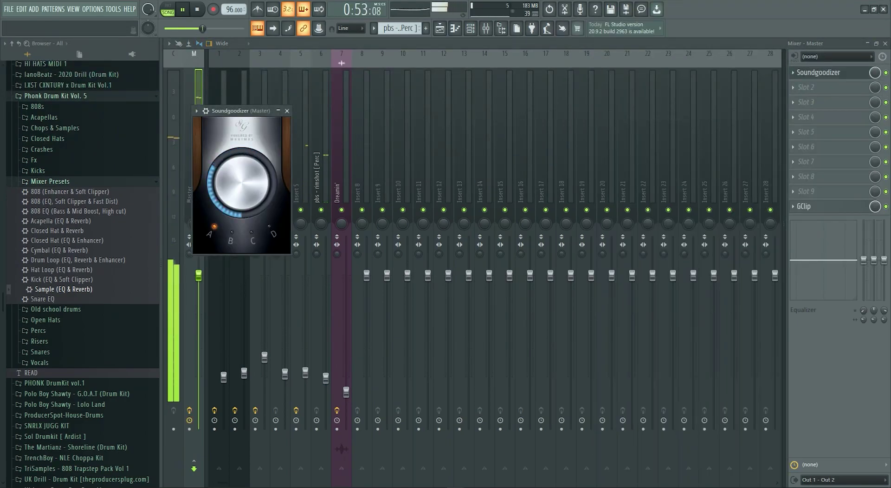
{"action": "left_click", "coordinate": [287, 110]}
Add Fruity Multiband Compressor to the Master track's second slot with the Mastering 2.4dB preset
{"action": "left_click", "coordinate": [809, 87]}
{"action": "left_click", "coordinate": [673, 92]}
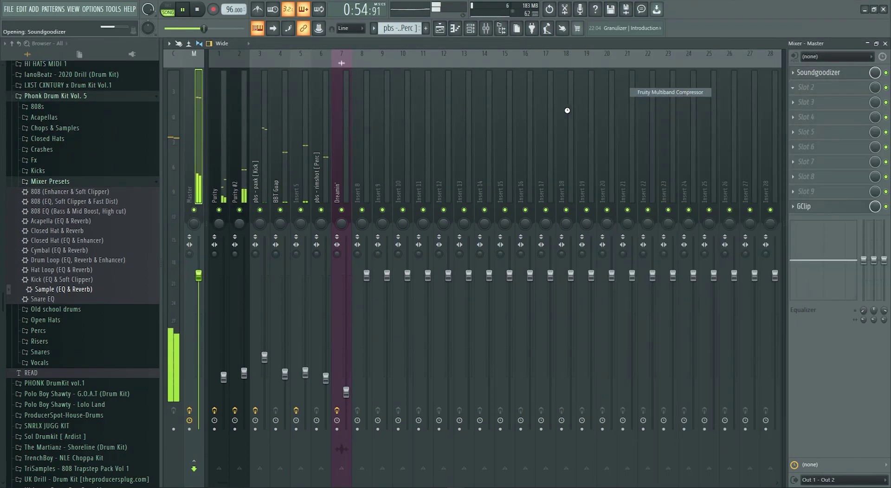
{"action": "left_click", "coordinate": [553, 123]}
{"action": "left_click", "coordinate": [568, 263]}
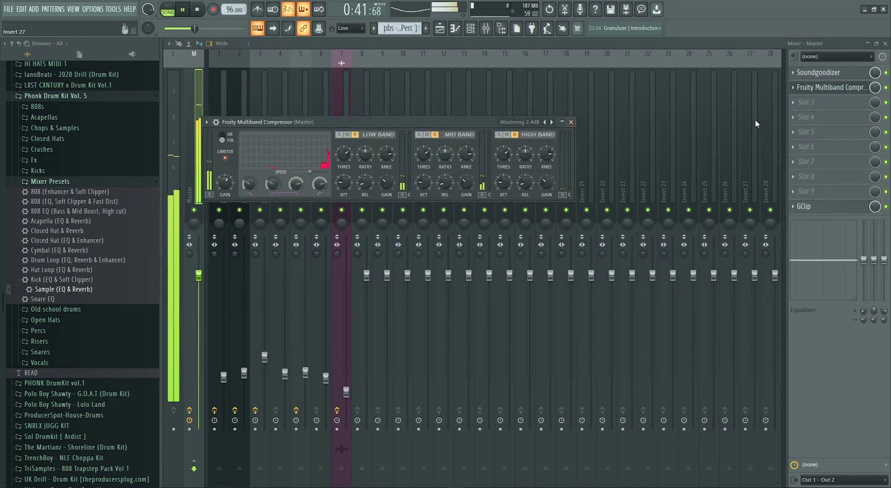
Add Ozone 9 Maximizer to the Master's third slot with a threshold of -5.5 dB and a character of 1.50
{"action": "left_click", "coordinate": [807, 102]}
{"action": "mouse_move", "coordinate": [817, 115]}
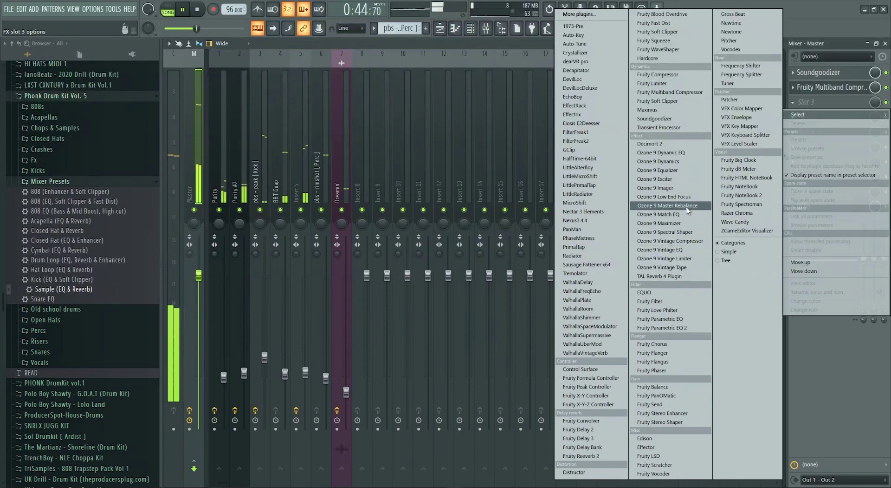
{"action": "left_click", "coordinate": [675, 223]}
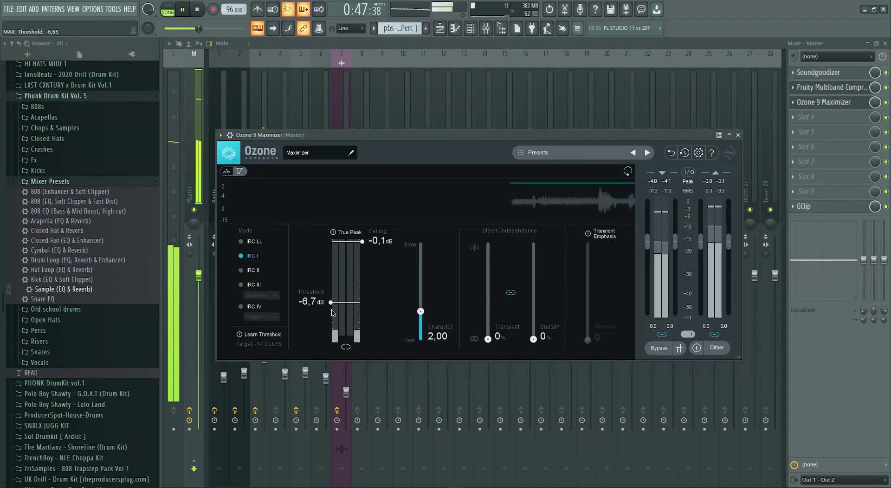
{"action": "left_click_drag", "start_coordinate": [421, 311], "coordinate": [420, 316]}
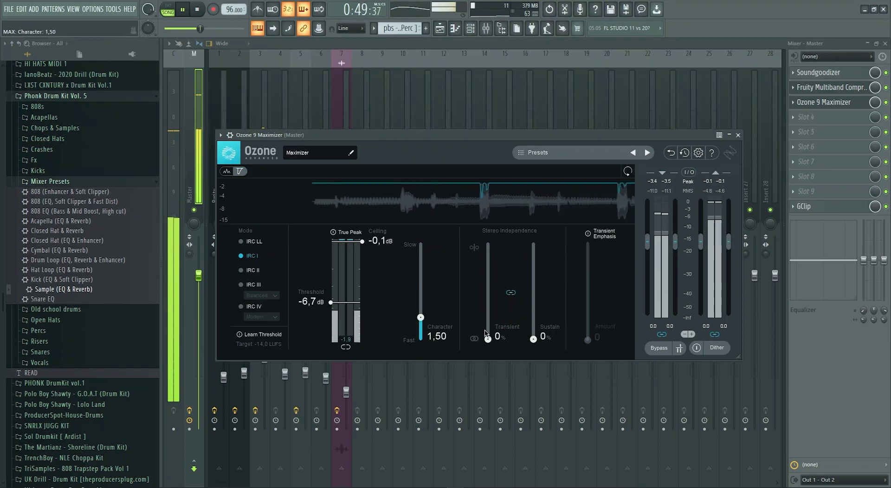
{"action": "left_click_drag", "start_coordinate": [348, 302], "coordinate": [347, 296]}
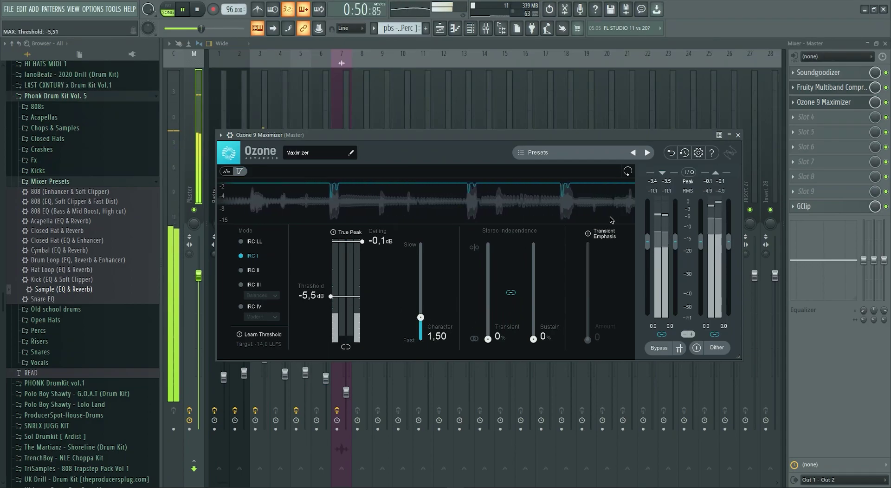
{"action": "left_click", "coordinate": [738, 135]}
Lower Purity #2's mixer volume to 31%, return to the playlist and stop playback
{"action": "left_click", "coordinate": [244, 381]}
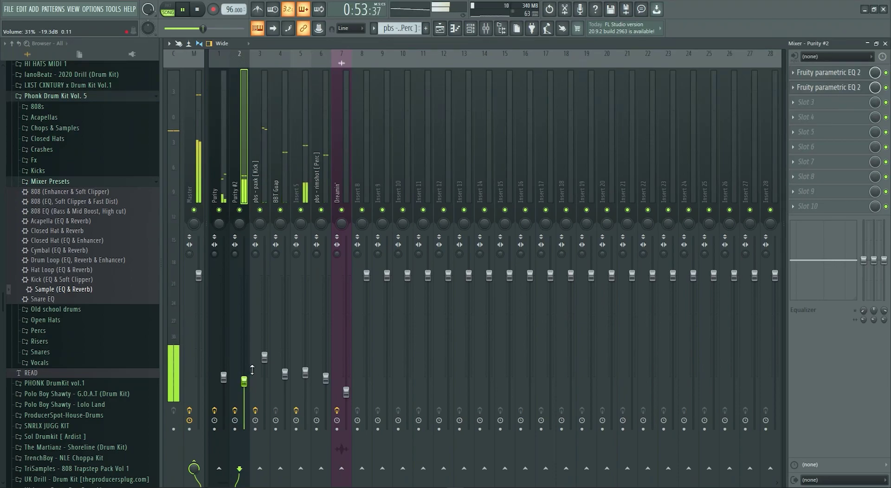
{"action": "key", "text": "Escape"}
{"action": "key", "text": "Escape"}
{"action": "key", "text": "Escape"}
{"action": "key", "text": "space"}
Unmute the vocal on Track 1, check its channel settings, and toggle its solo during playback to compare it with the beat
{"action": "left_click", "coordinate": [282, 90]}
{"action": "double_click", "coordinate": [296, 70]}
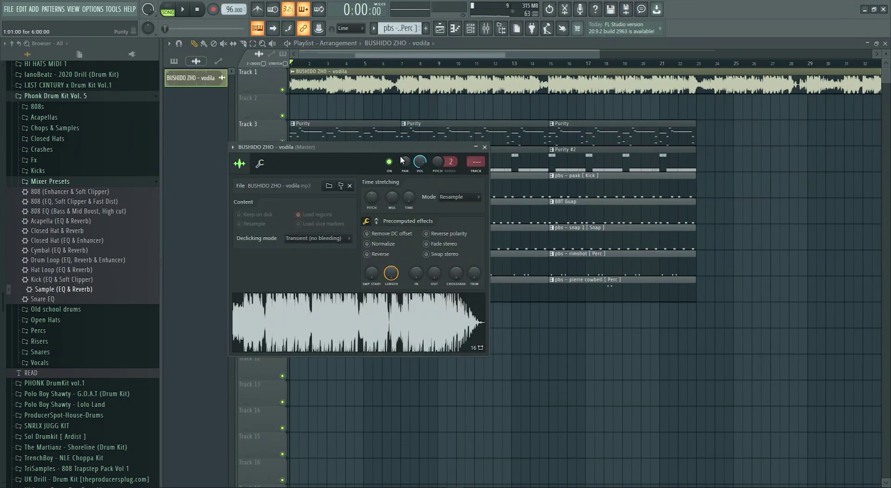
{"action": "left_click", "coordinate": [399, 107]}
{"action": "right_click", "coordinate": [418, 105]}
{"action": "scroll", "coordinate": [297, 138], "scroll_direction": "up", "scroll_amount": 5}
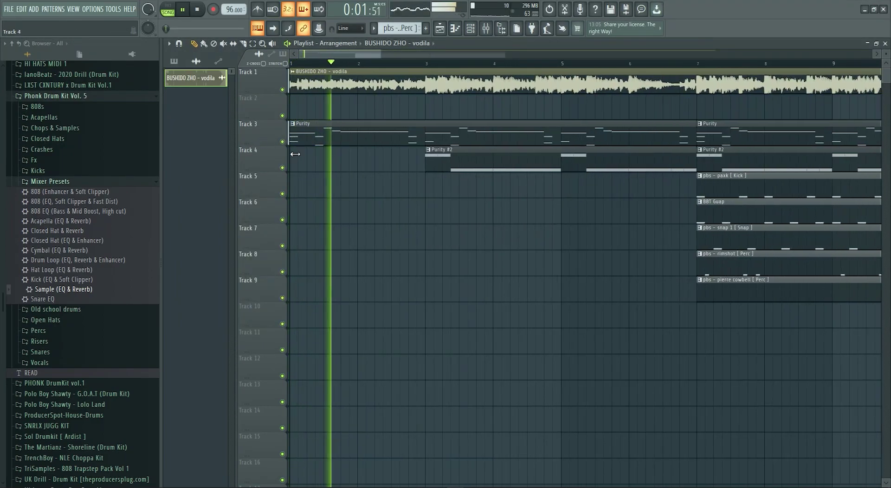
{"action": "double_click", "coordinate": [278, 86]}
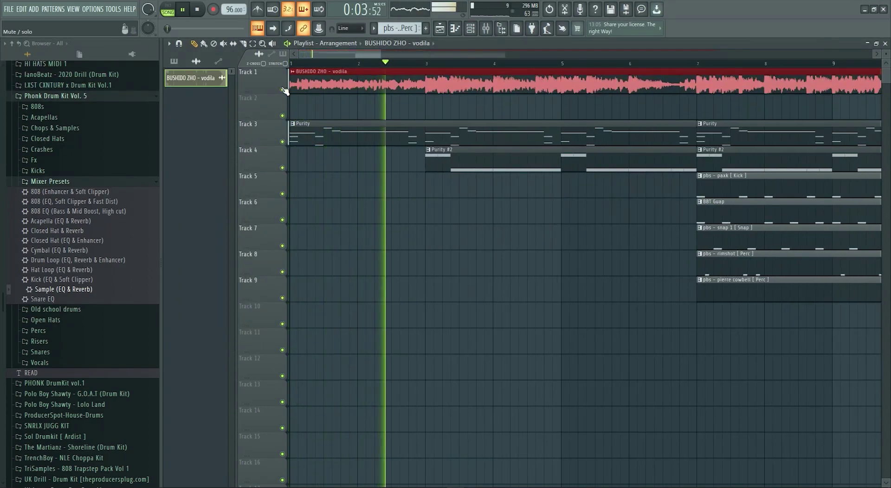
{"action": "right_click", "coordinate": [283, 89]}
{"action": "right_click", "coordinate": [283, 89]}
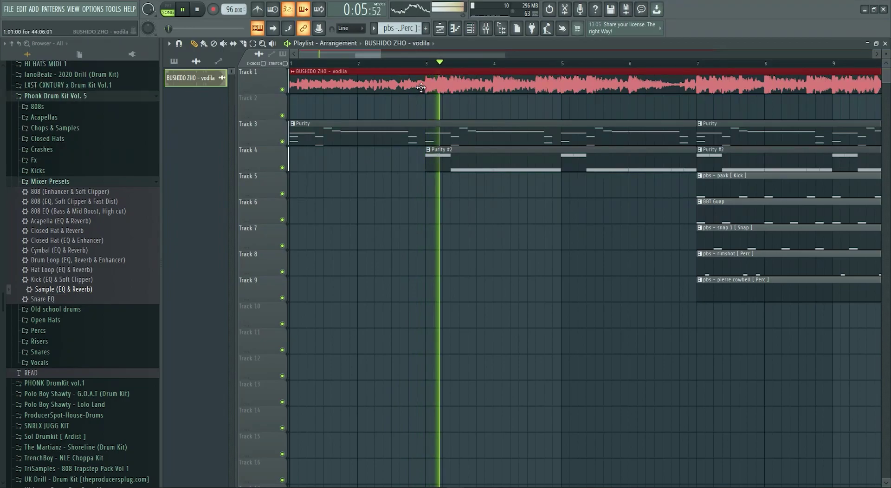
Route the vocal to mixer track 16, lower that track's volume and add Fruity Parametric EQ 2 to its second slot
{"action": "double_click", "coordinate": [321, 74]}
{"action": "key", "text": "F9"}
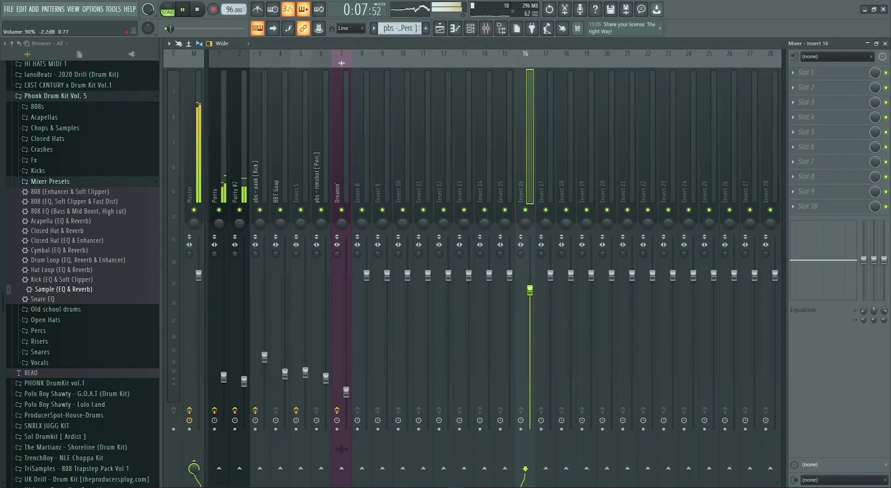
{"action": "left_click", "coordinate": [817, 87]}
{"action": "left_click", "coordinate": [650, 328]}
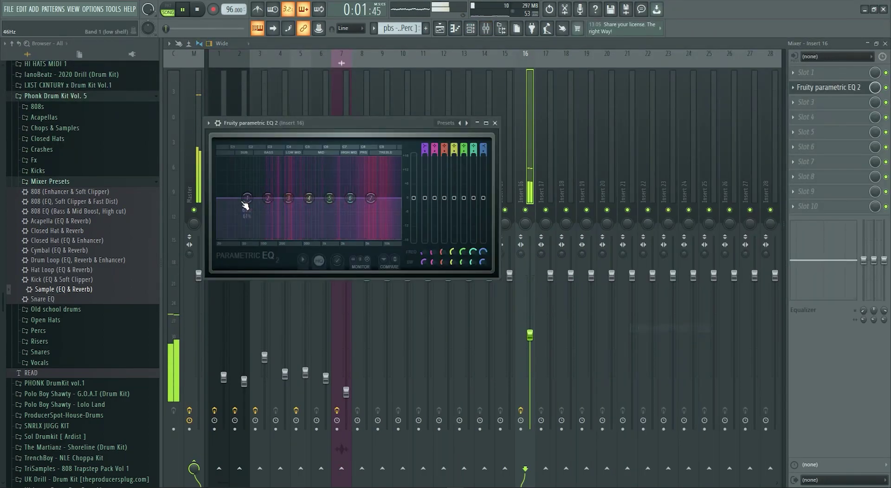
Load the 20Hz + 18kHz cut preset on the vocal's equalizer, raise the low-cut frequency, lower the high-cut frequency and return to the playlist
{"action": "left_click", "coordinate": [461, 123]}
{"action": "left_click", "coordinate": [481, 144]}
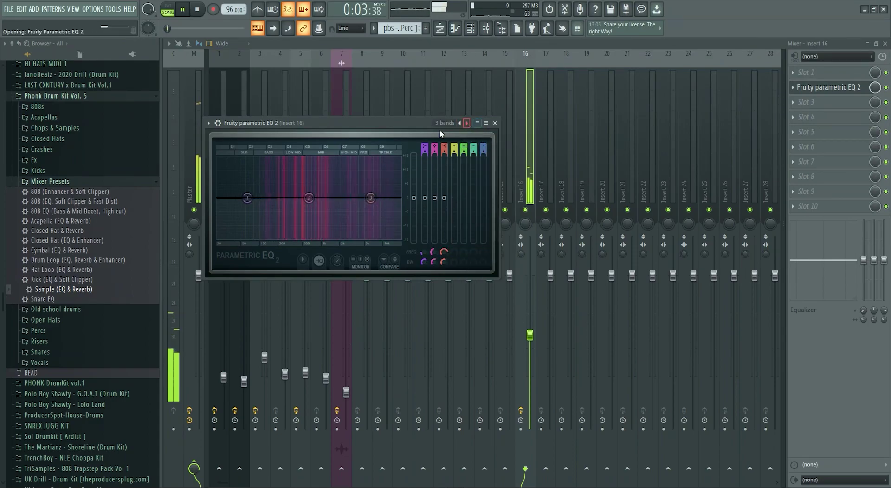
{"action": "left_click_drag", "start_coordinate": [218, 198], "coordinate": [291, 201]}
{"action": "mouse_move", "coordinate": [400, 198]}
{"action": "left_mouse_down"}
{"action": "mouse_move", "coordinate": [347, 198]}
{"action": "mouse_move", "coordinate": [383, 197]}
{"action": "left_mouse_up"}
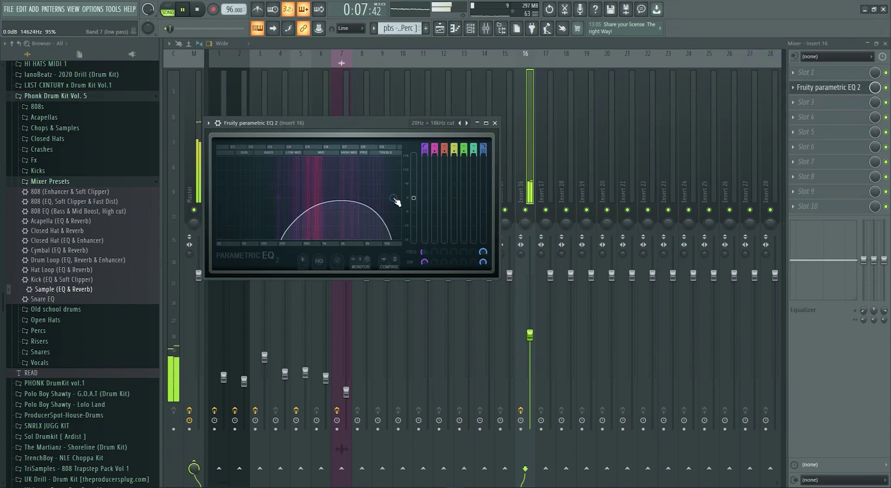
{"action": "key", "text": "Escape"}
{"action": "key", "text": "Escape"}
{"action": "key", "text": "Escape"}
Set the vocal's channel volume to about 32% and deselect its clip in the playlist
{"action": "double_click", "coordinate": [437, 84]}
{"action": "left_click_drag", "start_coordinate": [419, 162], "coordinate": [420, 164]}
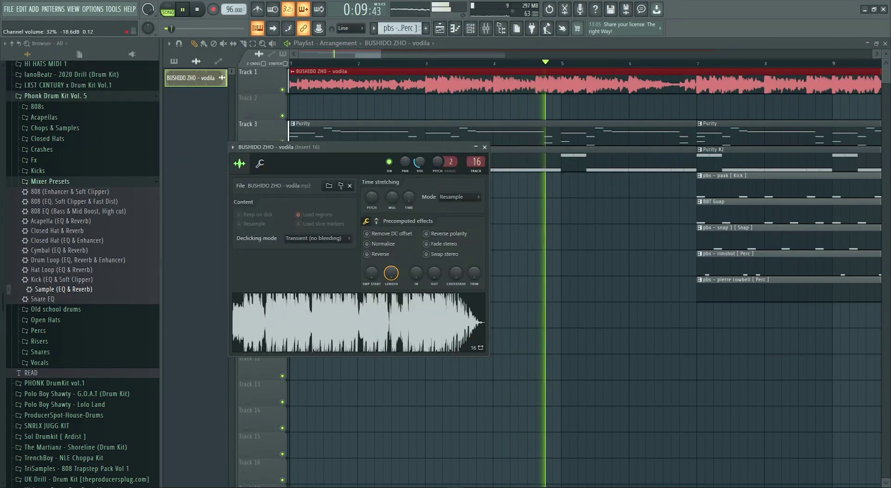
{"action": "key", "text": "Escape"}
{"action": "scroll", "coordinate": [503, 96], "scroll_direction": "down", "scroll_amount": 3}
{"action": "left_click", "coordinate": [490, 116]}
{"action": "right_click", "coordinate": [491, 117]}
{"action": "scroll", "coordinate": [485, 126], "scroll_direction": "down", "scroll_amount": 2}
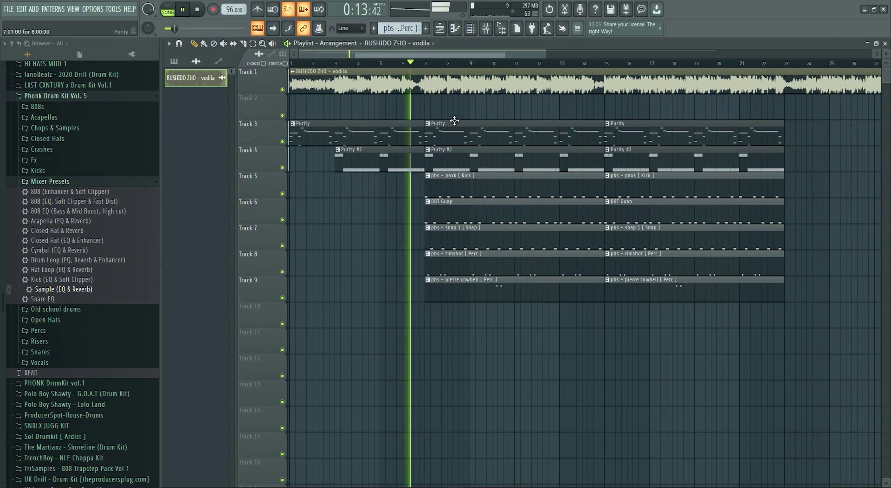
Swap the Purity #2 and kick clips that start at bar 15 between Tracks 4 and 5
{"action": "scroll", "coordinate": [458, 121], "scroll_direction": "up", "scroll_amount": 3}
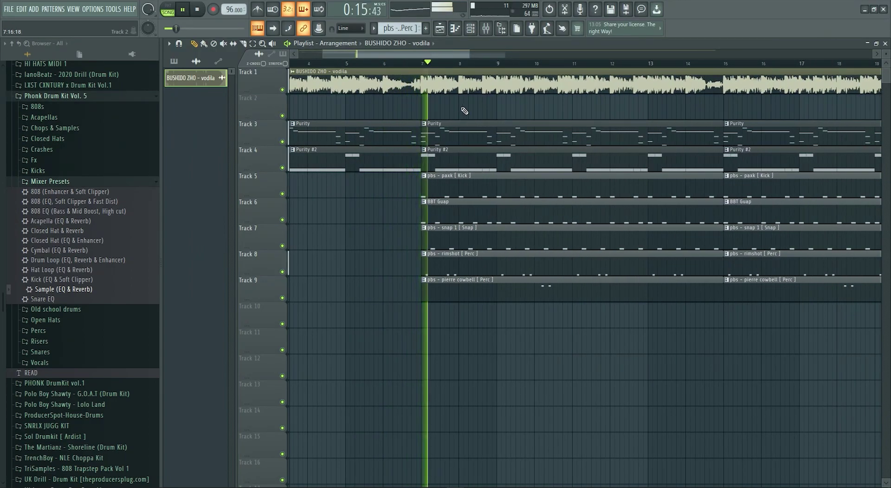
{"action": "scroll", "coordinate": [494, 114], "scroll_direction": "down", "scroll_amount": 4}
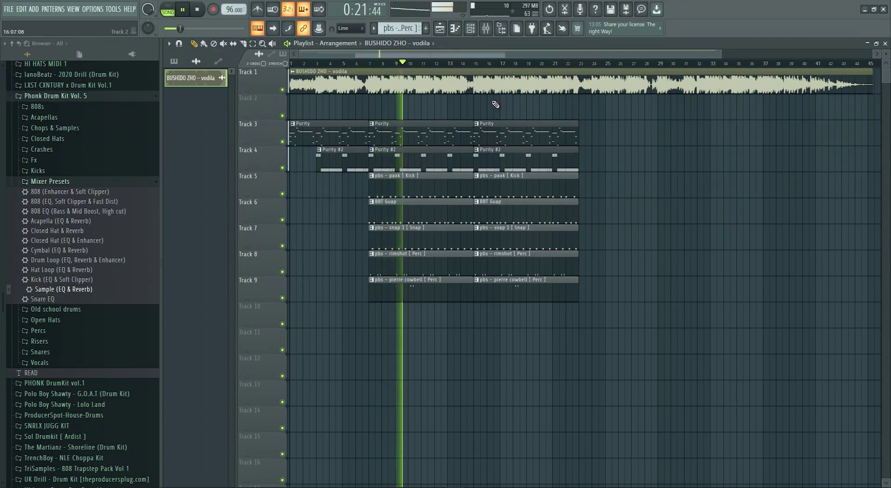
{"action": "left_click_drag", "start_coordinate": [532, 159], "coordinate": [511, 164]}
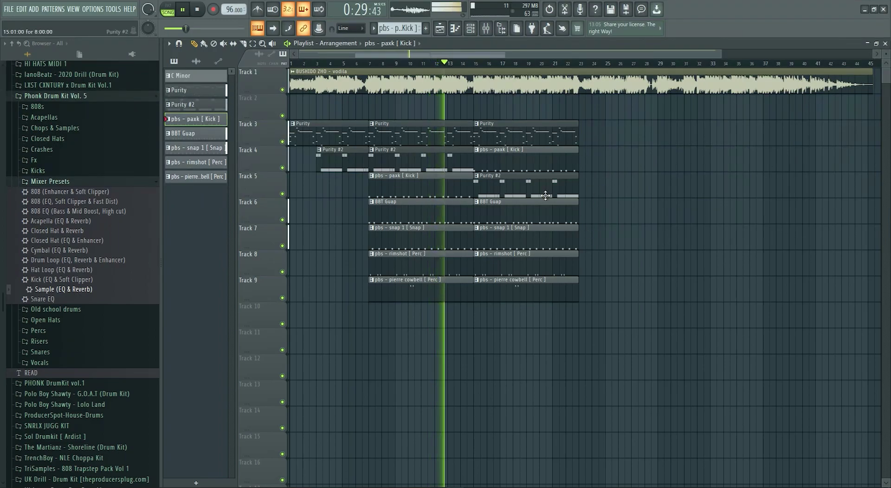
Trim the last half bar before bar 15 from the clips on Tracks 3–9 to leave a short break
{"action": "left_click_drag", "start_coordinate": [452, 285], "coordinate": [465, 133]}
{"action": "scroll", "coordinate": [463, 151], "scroll_direction": "up", "scroll_amount": 4}
{"action": "left_click", "coordinate": [529, 111]}
{"action": "right_click", "coordinate": [545, 109]}
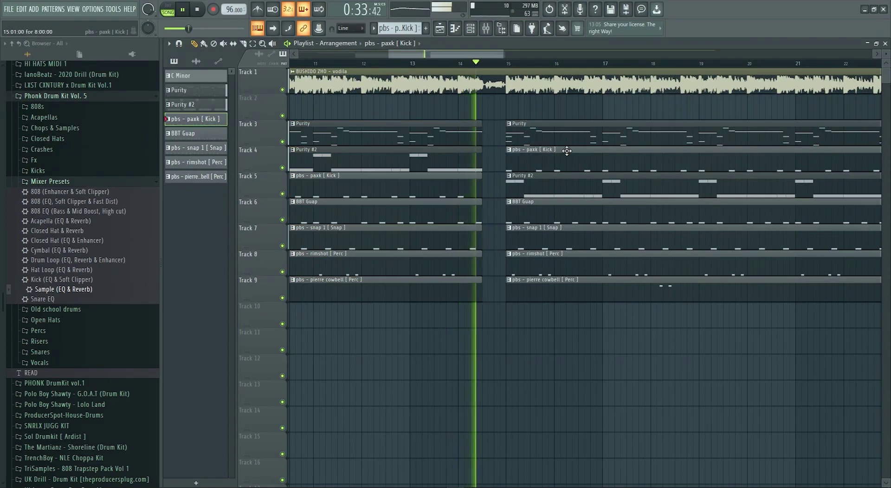
{"action": "scroll", "coordinate": [554, 137], "scroll_direction": "down", "scroll_amount": 1}
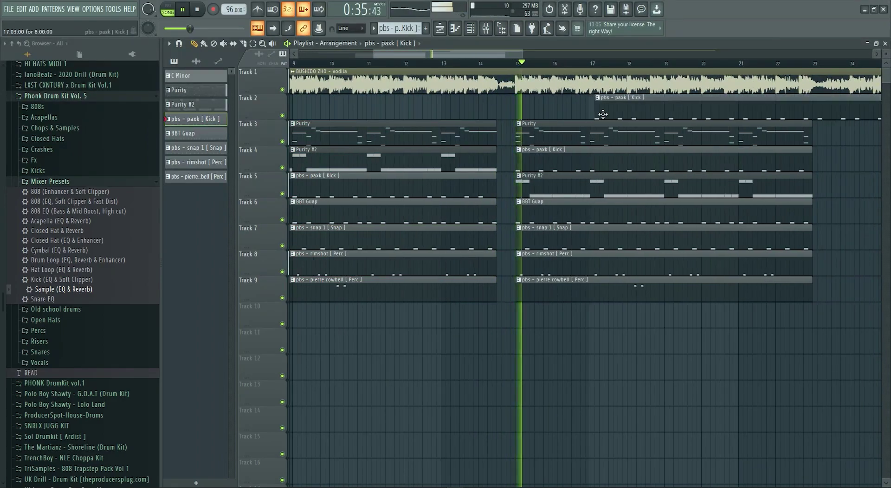
{"action": "scroll", "coordinate": [514, 110], "scroll_direction": "down", "scroll_amount": 2}
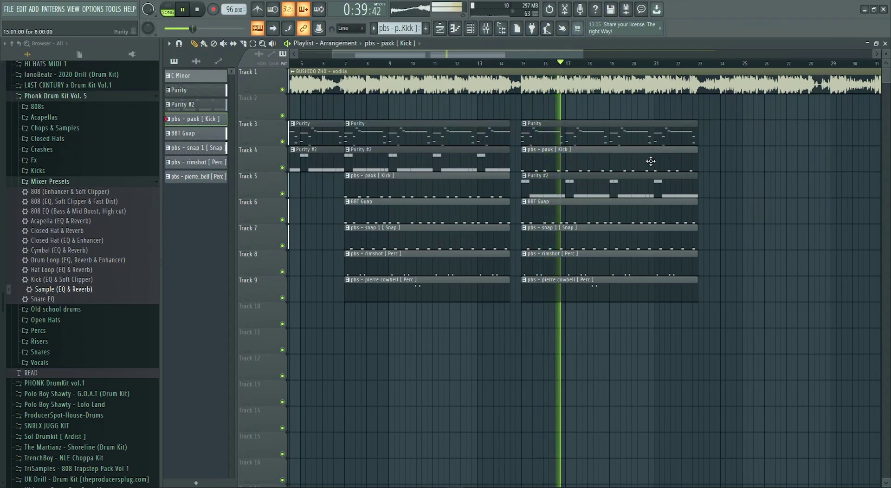
Create a new empty pattern and insert another Purity channel above Purity #2, set to the Bell & Perc preset Delay 4U
{"action": "scroll", "coordinate": [559, 110], "scroll_direction": "up", "scroll_amount": 3}
{"action": "key", "text": "space"}
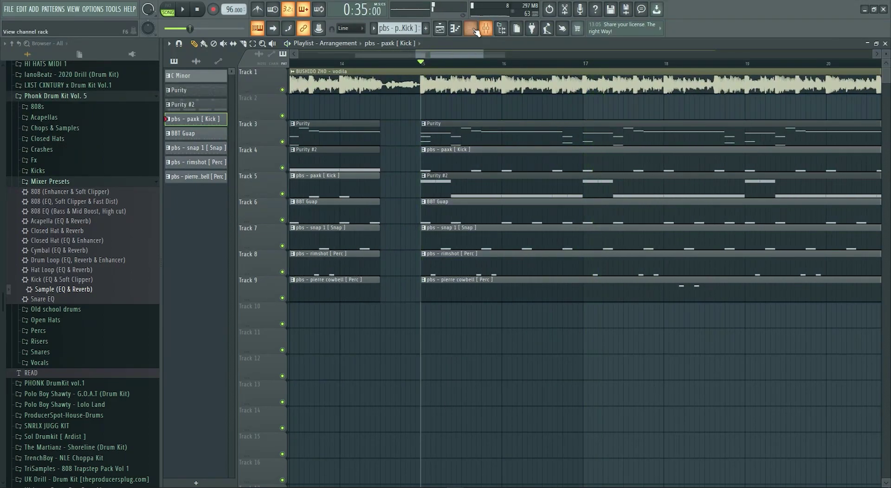
{"action": "left_click", "coordinate": [353, 29]}
{"action": "left_click", "coordinate": [360, 38]}
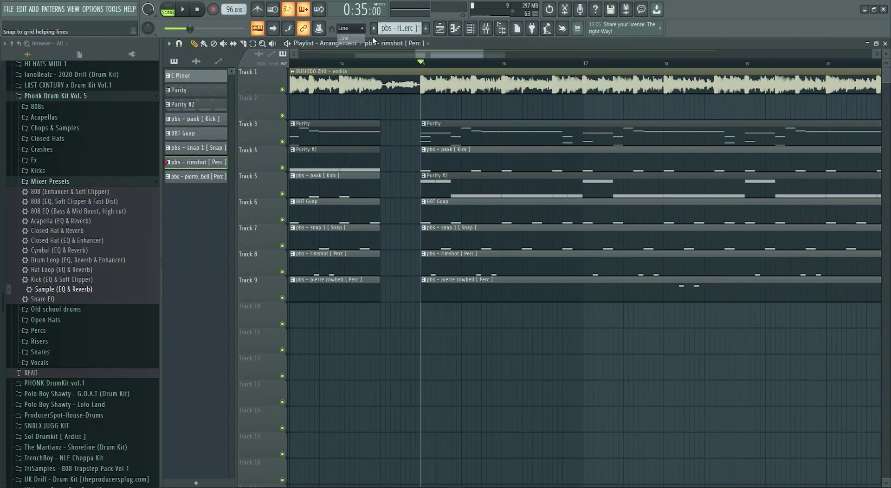
{"action": "key", "text": "F6"}
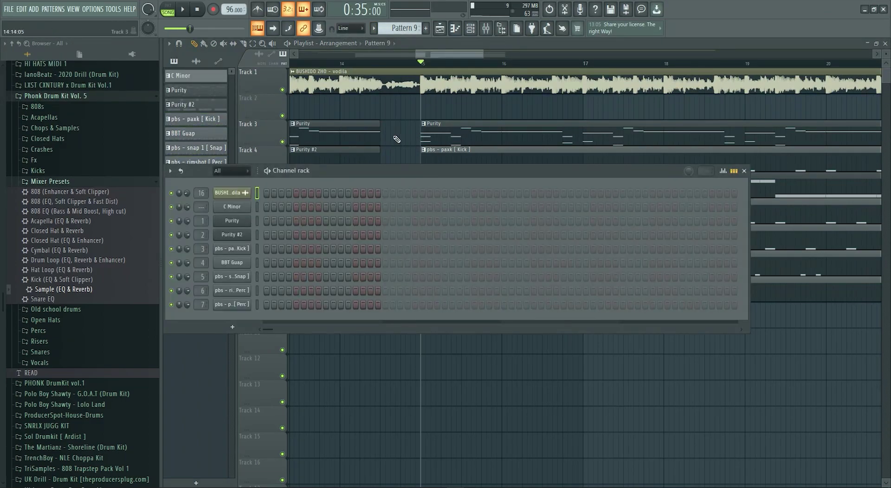
{"action": "right_click", "coordinate": [230, 238]}
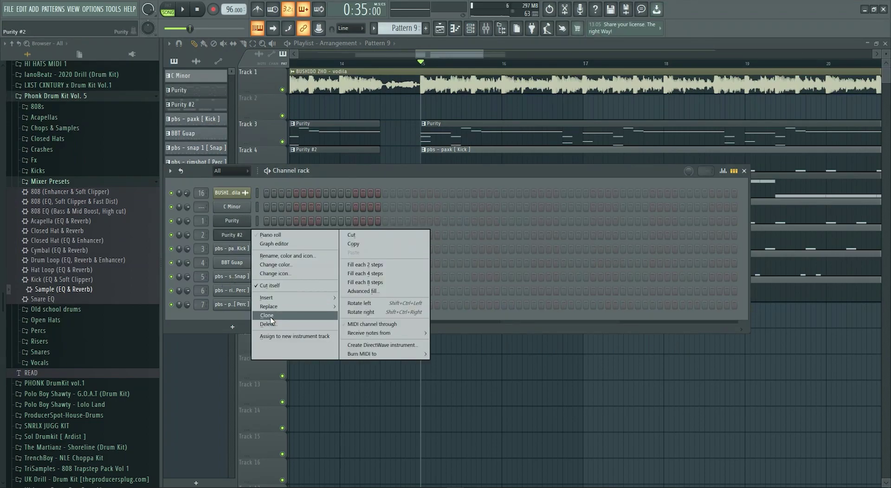
{"action": "left_click", "coordinate": [267, 302]}
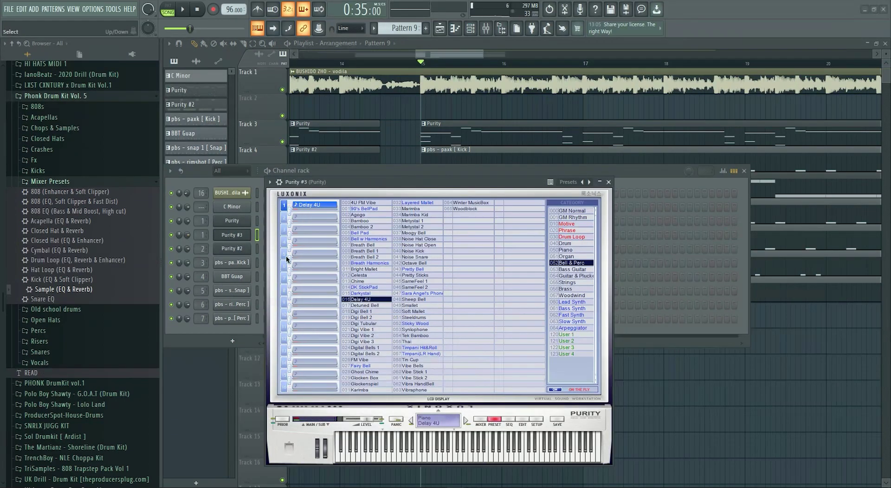
Replace the Purity #3 instrument with the Proteus 2000 Bank 0 soundfont, importing its Drawbar preset
{"action": "scroll", "coordinate": [85, 284], "scroll_direction": "down", "scroll_amount": 10}
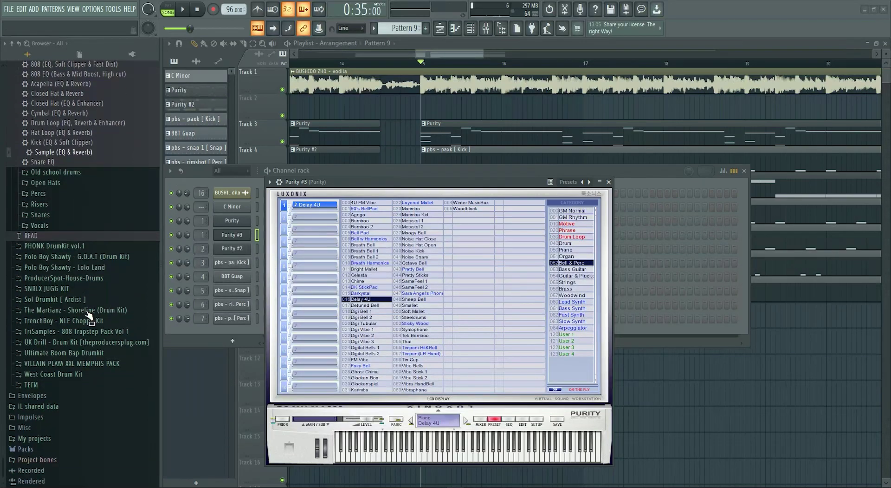
{"action": "scroll", "coordinate": [85, 284], "scroll_direction": "down", "scroll_amount": 15}
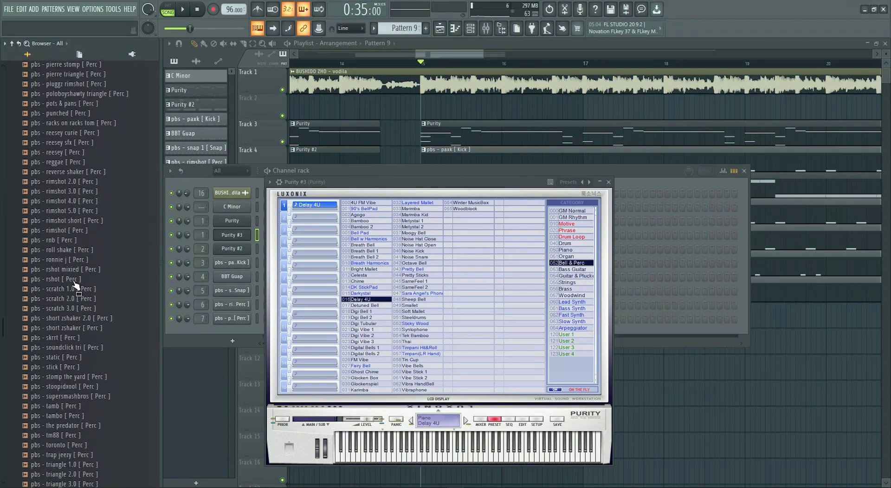
{"action": "left_click", "coordinate": [72, 368]}
{"action": "scroll", "coordinate": [66, 343], "scroll_direction": "down", "scroll_amount": 3}
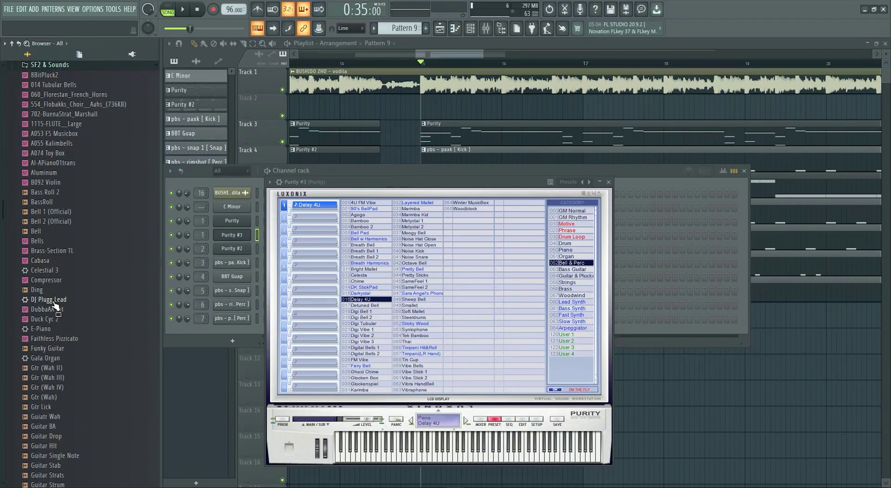
{"action": "left_click_drag", "start_coordinate": [218, 239], "coordinate": [188, 237]}
{"action": "scroll", "coordinate": [53, 168], "scroll_direction": "down", "scroll_amount": 13}
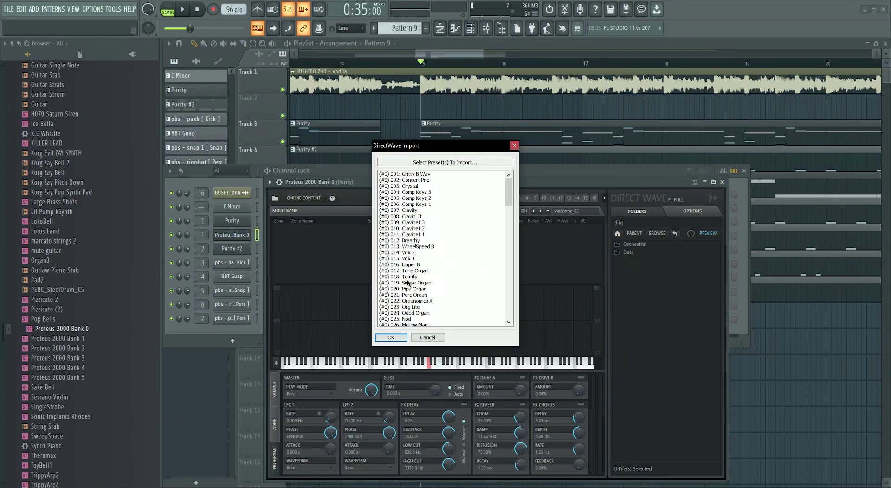
{"action": "scroll", "coordinate": [407, 255], "scroll_direction": "down", "scroll_amount": 7}
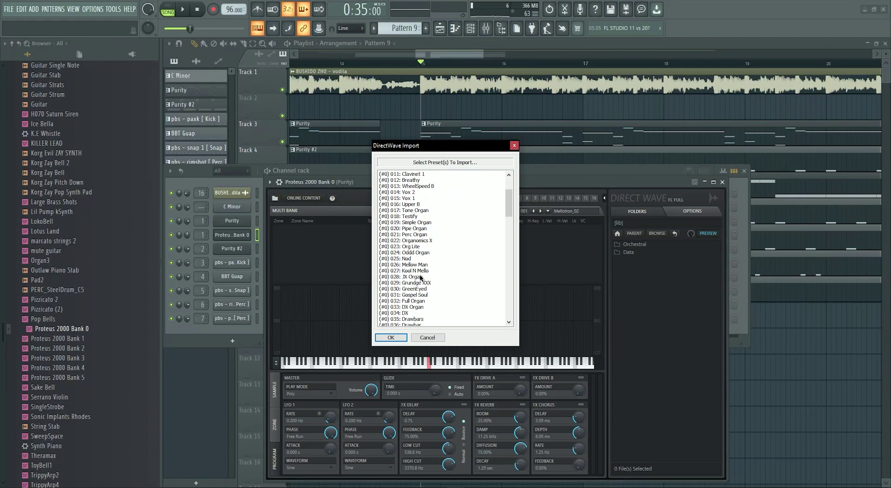
{"action": "left_click", "coordinate": [418, 265]}
{"action": "left_click", "coordinate": [392, 336]}
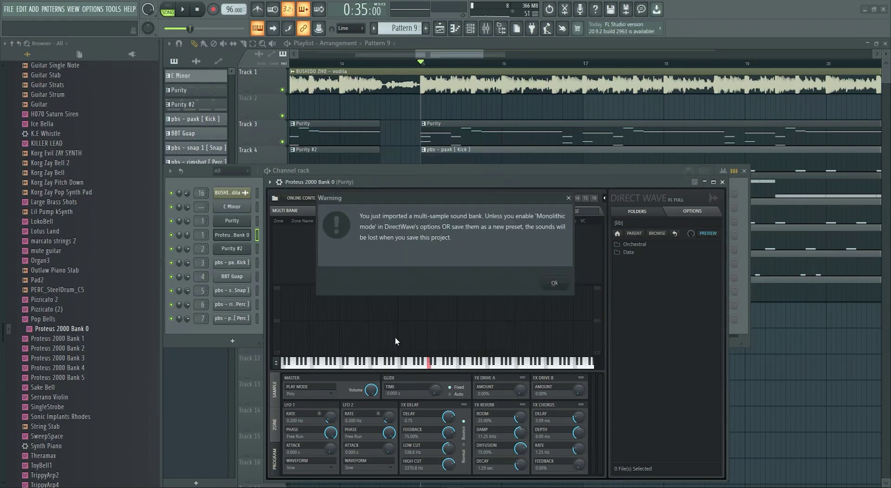
{"action": "left_click", "coordinate": [555, 282]}
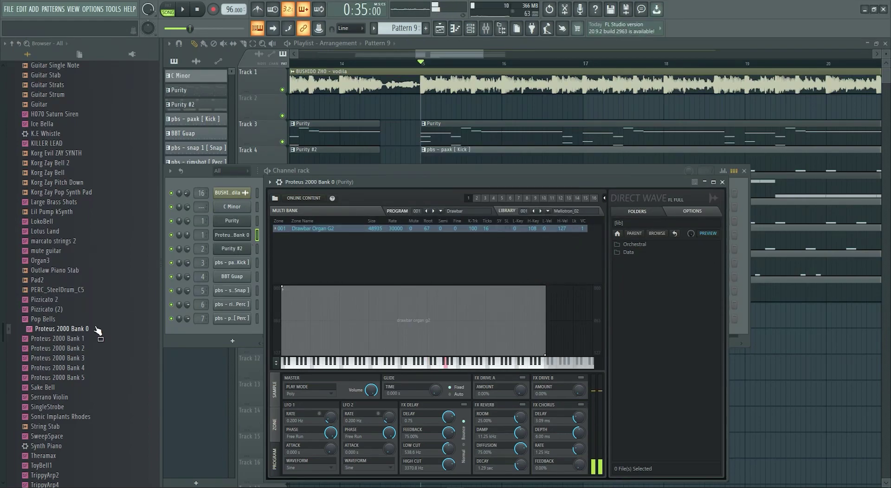
{"action": "scroll", "coordinate": [88, 339], "scroll_direction": "down", "scroll_amount": 7}
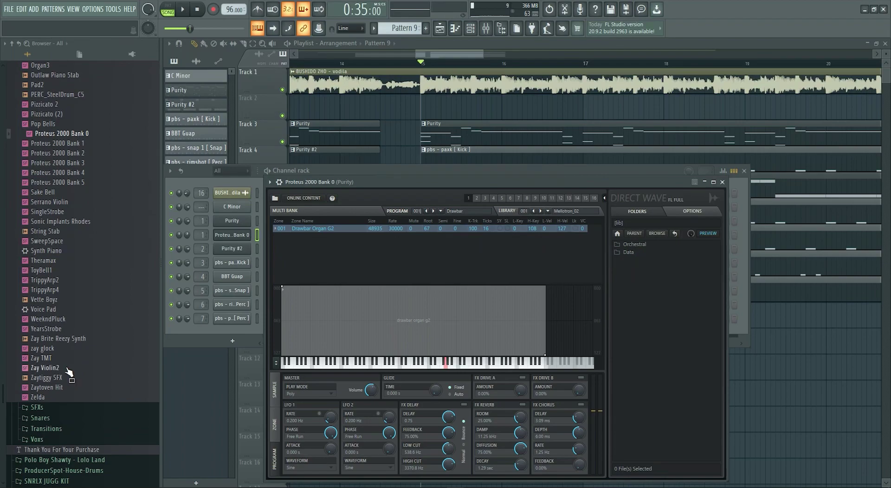
Replace the Proteus 2000 Bank 0 channel with Purity and load the Woodwind preset Flute Vib
{"action": "right_click", "coordinate": [241, 236]}
{"action": "mouse_move", "coordinate": [297, 305]}
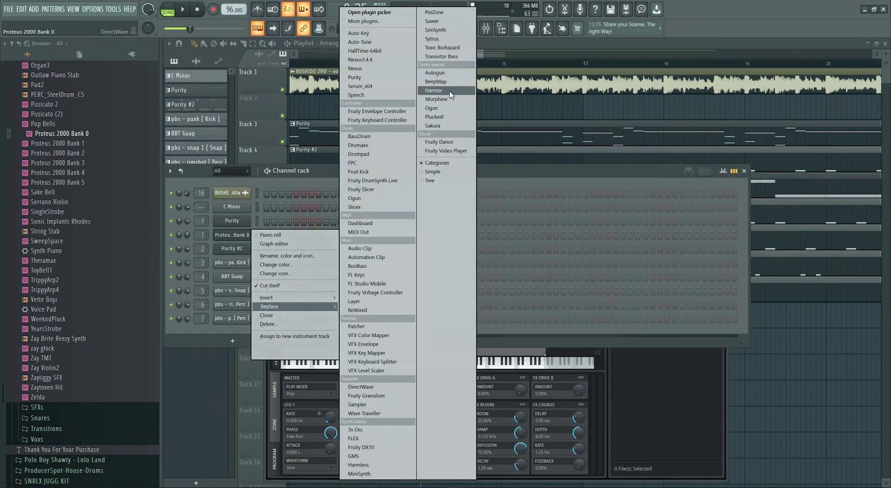
{"action": "left_click", "coordinate": [356, 77]}
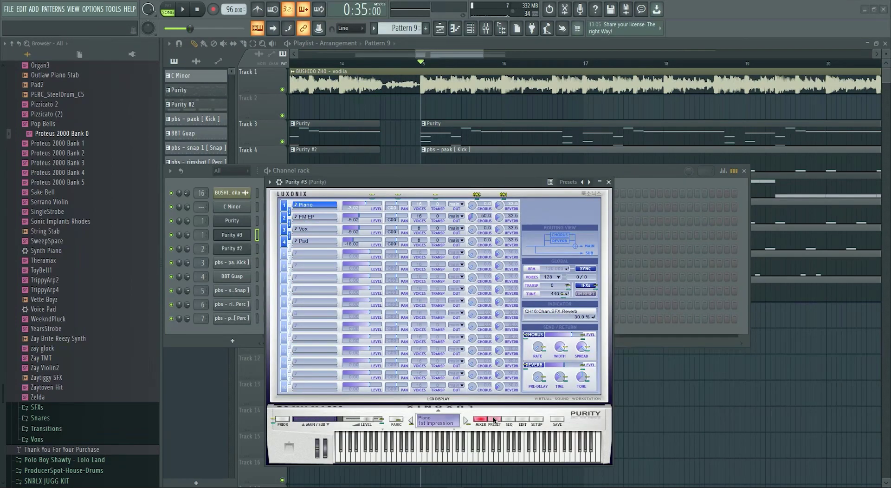
{"action": "left_click", "coordinate": [494, 419]}
{"action": "left_click", "coordinate": [569, 296]}
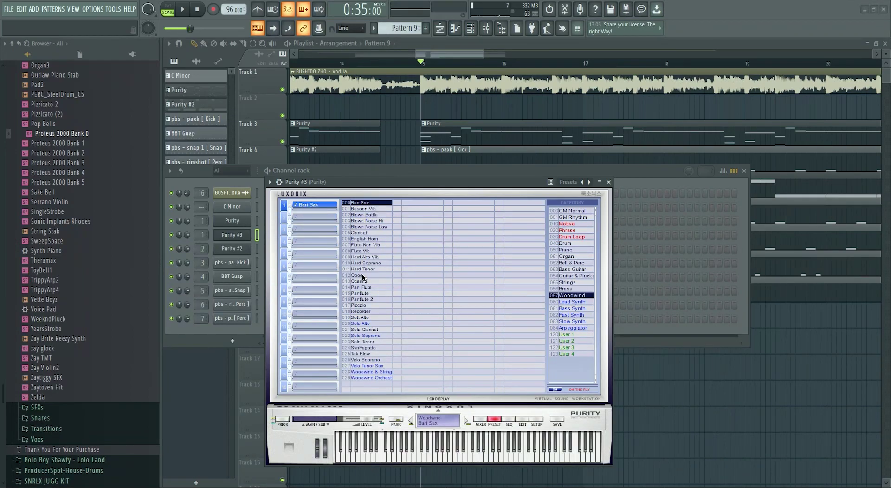
{"action": "left_click", "coordinate": [185, 328]}
{"action": "key", "text": "space"}
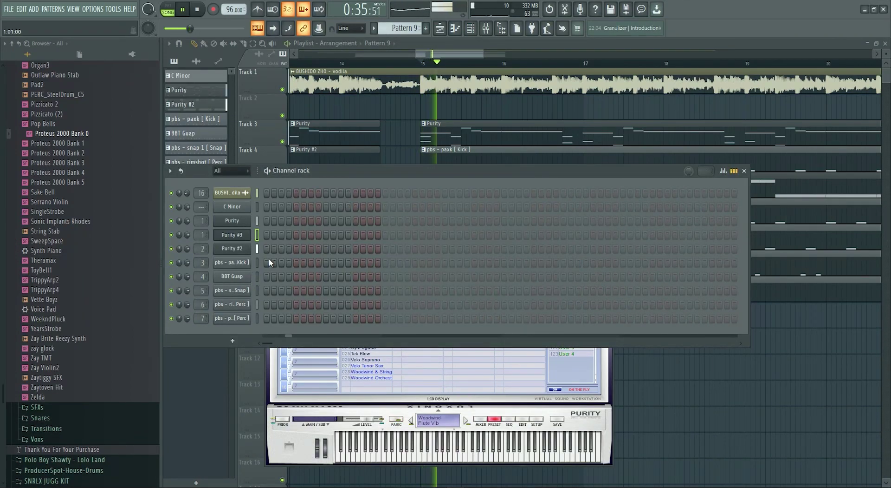
{"action": "key", "text": "space"}
Try a short C6 note at the start of bar 1 in the piano roll of Purity #3
{"action": "right_click", "coordinate": [242, 236]}
{"action": "left_click", "coordinate": [264, 235]}
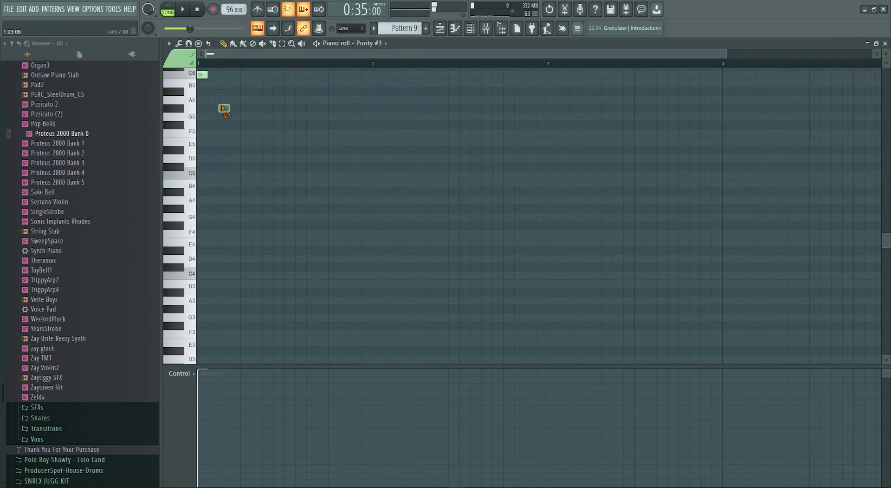
{"action": "key", "text": "space"}
{"action": "left_click_drag", "start_coordinate": [226, 118], "coordinate": [248, 127]}
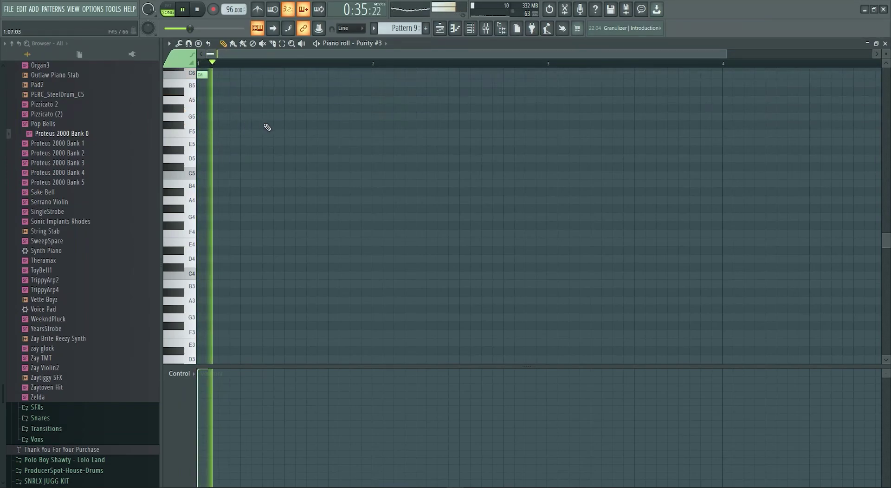
{"action": "scroll", "coordinate": [233, 122], "scroll_direction": "up", "scroll_amount": 1}
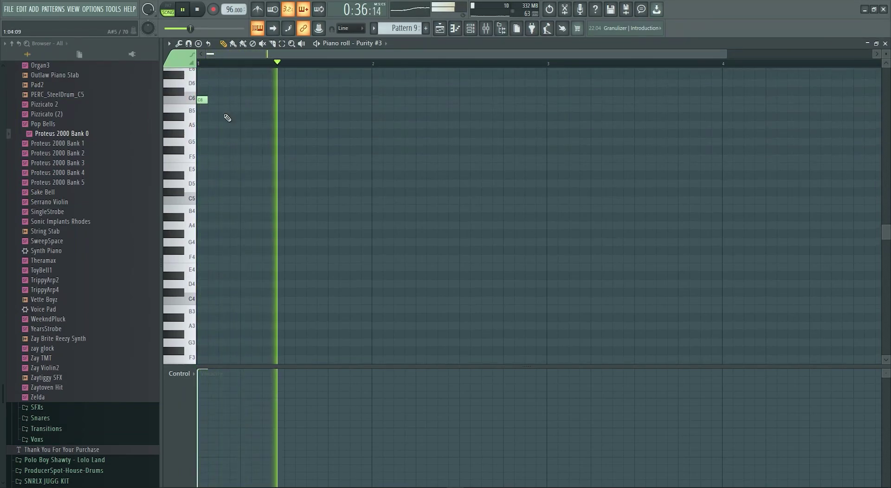
{"action": "key", "text": "F7"}
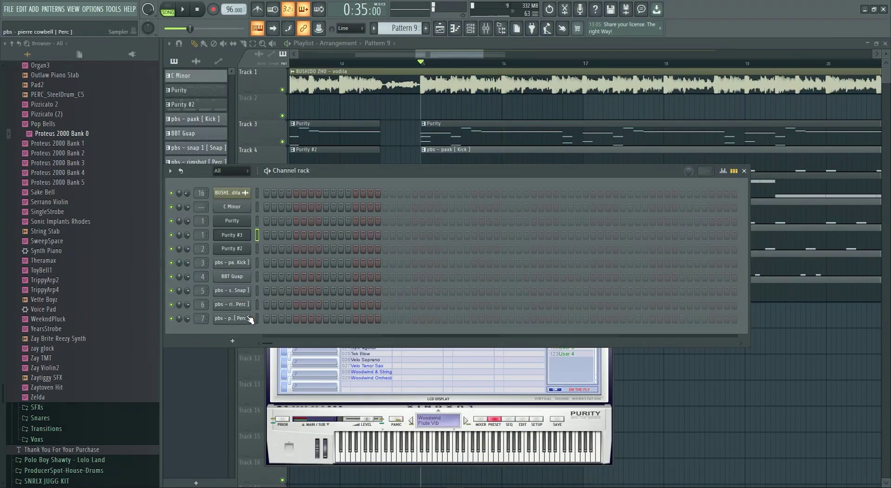
Draw a C6 note starting on the last beat of bar 1 and a one-bar G#5 note in bar 2 for Purity #3
{"action": "right_click", "coordinate": [241, 238]}
{"action": "left_click", "coordinate": [262, 234]}
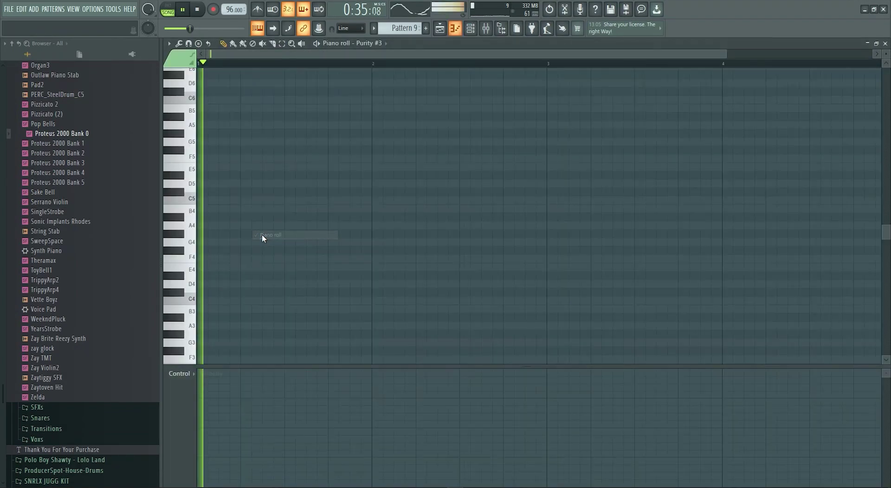
{"action": "left_click", "coordinate": [333, 200]}
{"action": "key", "text": "space"}
{"action": "left_click", "coordinate": [364, 224]}
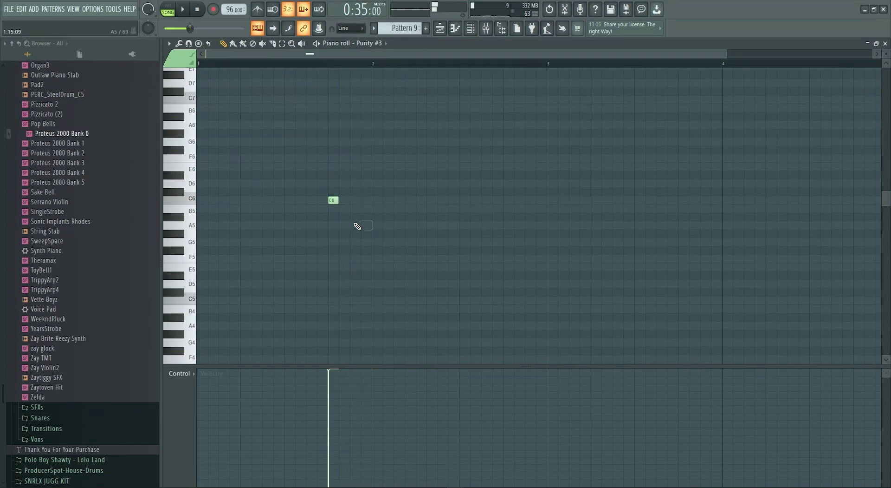
{"action": "key", "text": "space"}
{"action": "left_click_drag", "start_coordinate": [357, 232], "coordinate": [539, 246]}
{"action": "key", "text": "space"}
{"action": "key", "text": "ctrl+a"}
{"action": "left_click", "coordinate": [403, 276]}
{"action": "right_click", "coordinate": [423, 275]}
{"action": "key", "text": "Escape"}
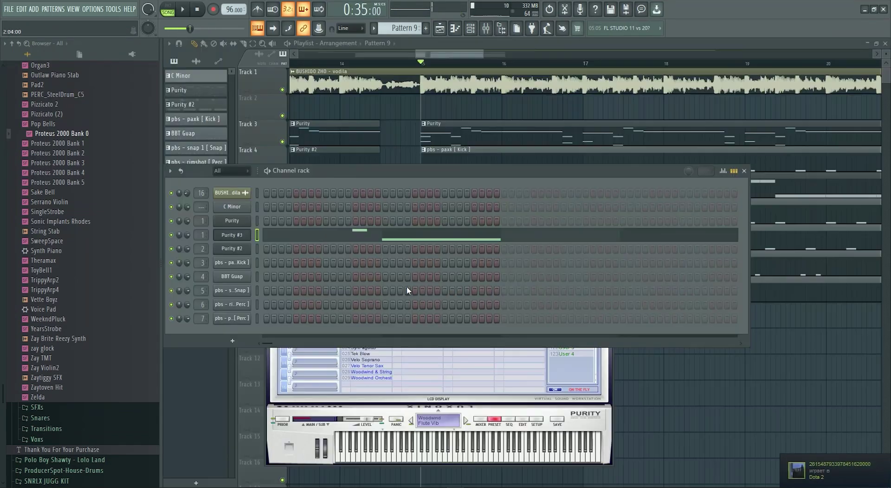
Load the Slow Synth preset TAPE CHOIR in Purity #3
{"action": "left_click", "coordinate": [239, 234]}
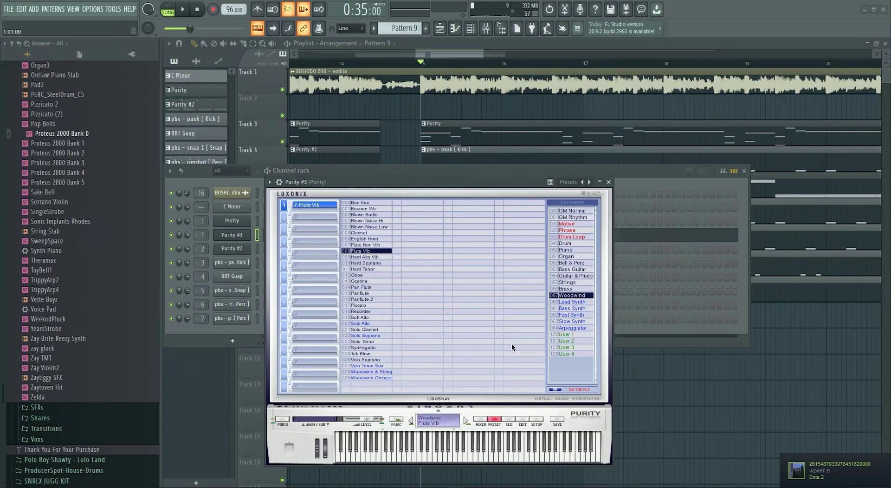
{"action": "left_click", "coordinate": [573, 322]}
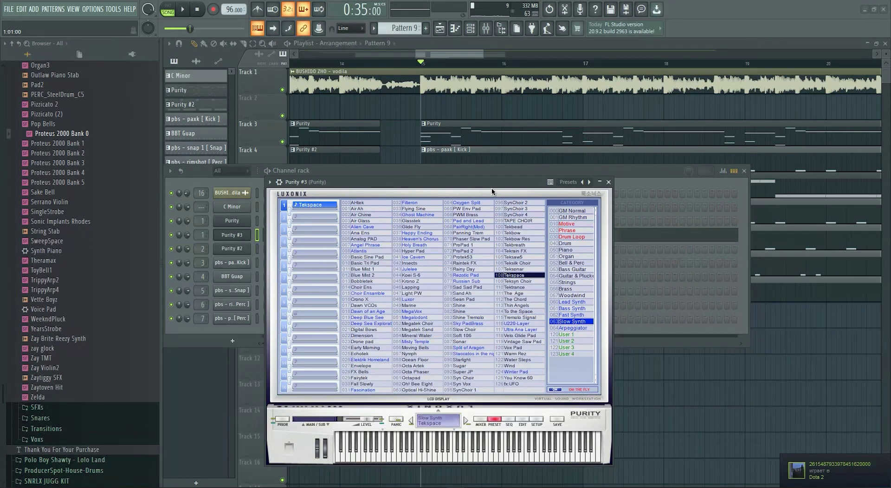
{"action": "left_click_drag", "start_coordinate": [496, 450], "coordinate": [471, 454]}
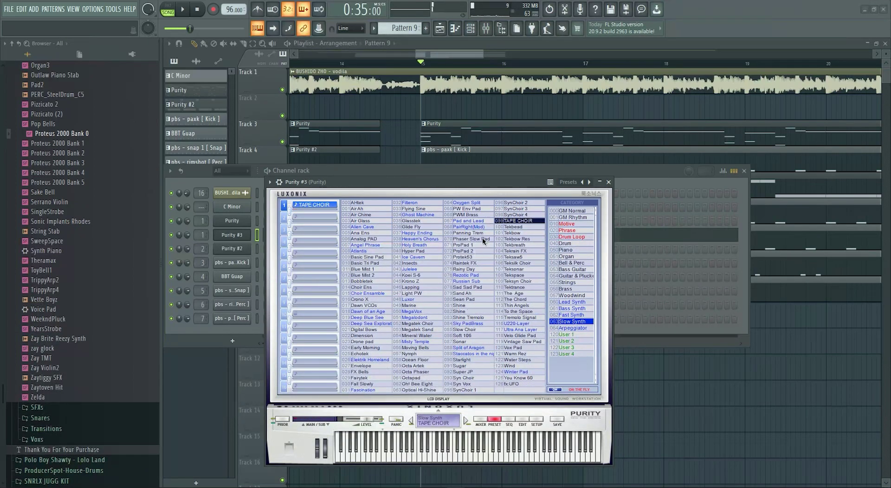
{"action": "left_click", "coordinate": [489, 169]}
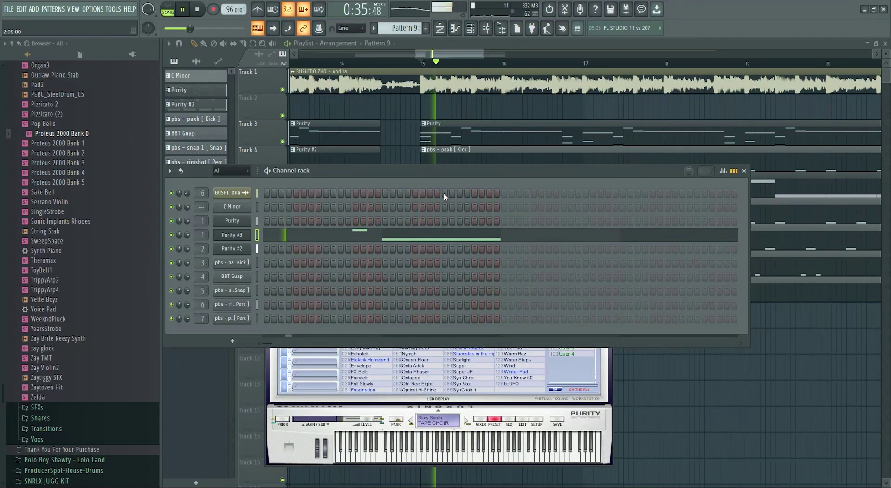
Lengthen the C6 note to the end of bar 1 and place Pattern 9 on Track 10 at bar 15 in song mode
{"action": "left_click", "coordinate": [381, 236]}
{"action": "key", "text": "space"}
{"action": "left_click_drag", "start_coordinate": [354, 201], "coordinate": [376, 201]}
{"action": "key", "text": "space"}
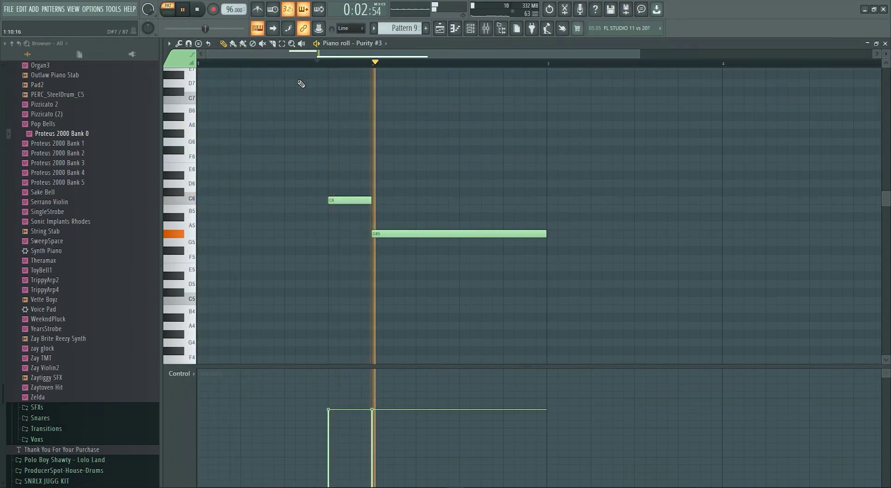
{"action": "key", "text": "space"}
{"action": "key", "text": "space"}
{"action": "left_click", "coordinate": [174, 14]}
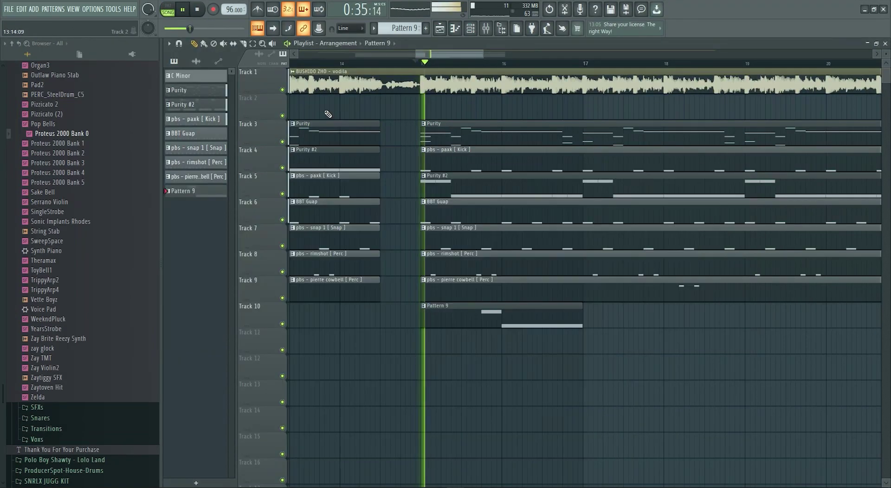
Solo the vocal on Track 1 and check the vocal clip's channel settings
{"action": "left_click", "coordinate": [388, 83]}
{"action": "double_click", "coordinate": [388, 82]}
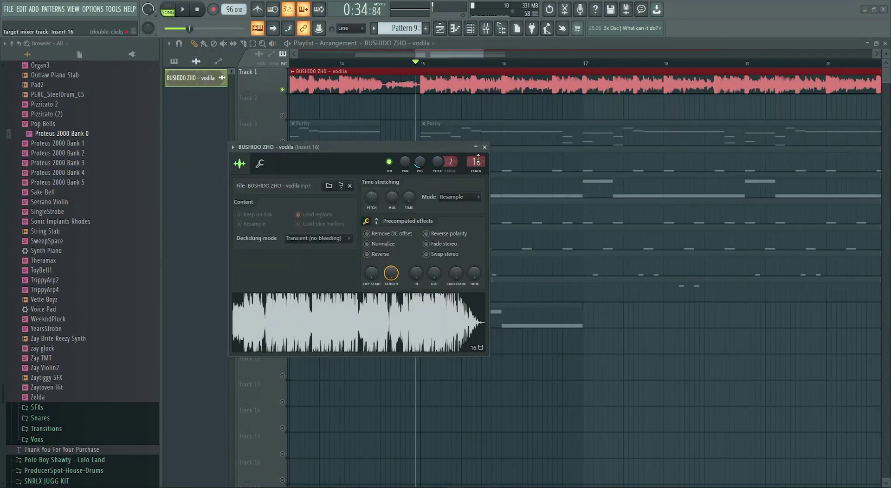
{"action": "left_click", "coordinate": [485, 147]}
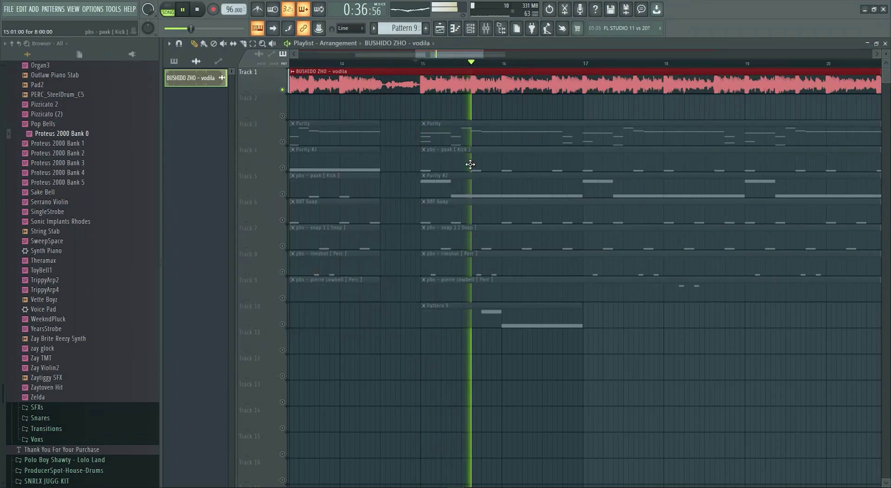
Shorten the G#5 note in Pattern 9 to half a bar and return to the playlist
{"action": "double_click", "coordinate": [460, 315]}
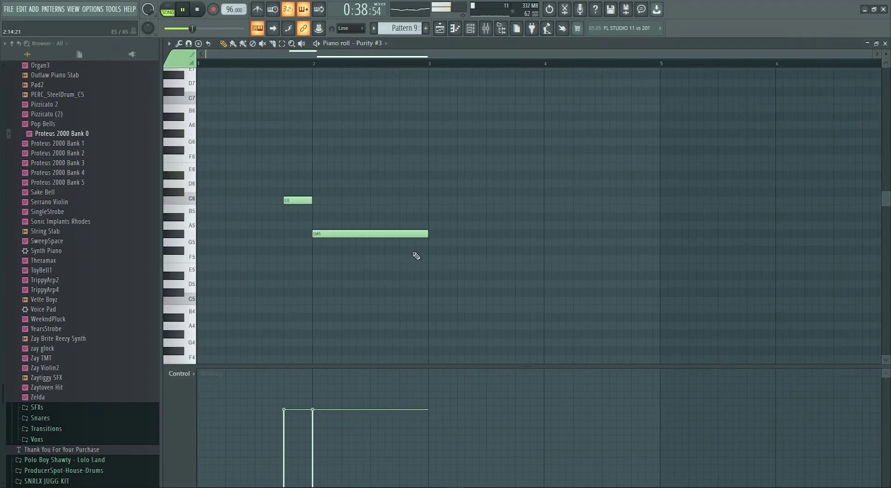
{"action": "key", "text": "Escape"}
{"action": "key", "text": "Escape"}
{"action": "left_click", "coordinate": [416, 63]}
{"action": "left_click", "coordinate": [513, 63]}
{"action": "key", "text": "space"}
{"action": "double_click", "coordinate": [564, 311]}
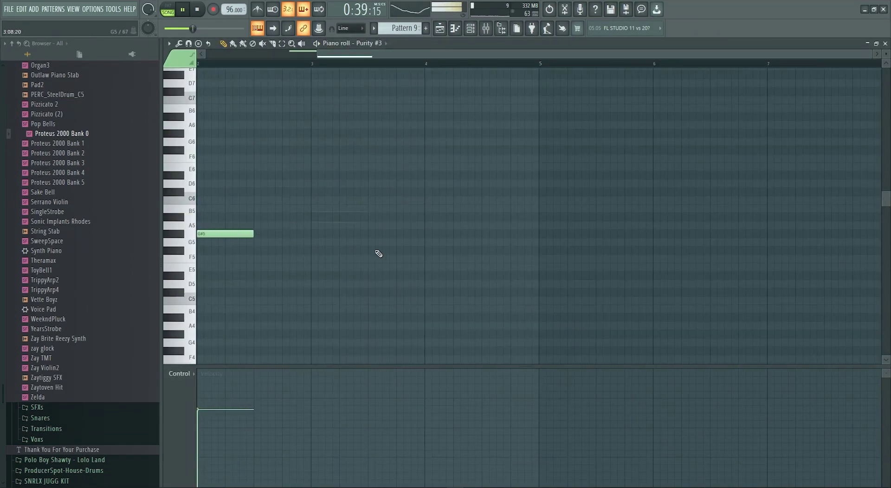
{"action": "key", "text": "Escape"}
Duplicate the Pattern 9 clip three times along Track 10 so the copies fill bars 15 to 23
{"action": "left_click", "coordinate": [528, 318], "text": "ctrl"}
{"action": "scroll", "coordinate": [516, 314], "scroll_direction": "down", "scroll_amount": 4}
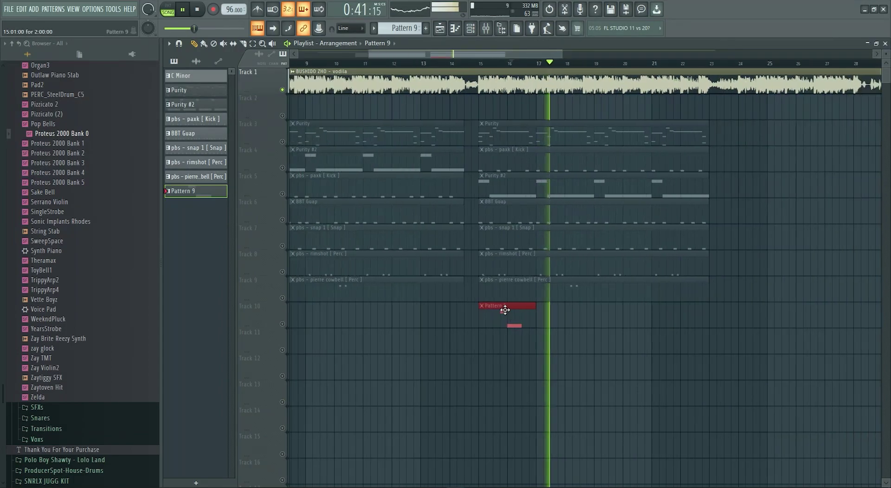
{"action": "key", "text": "ctrl+b"}
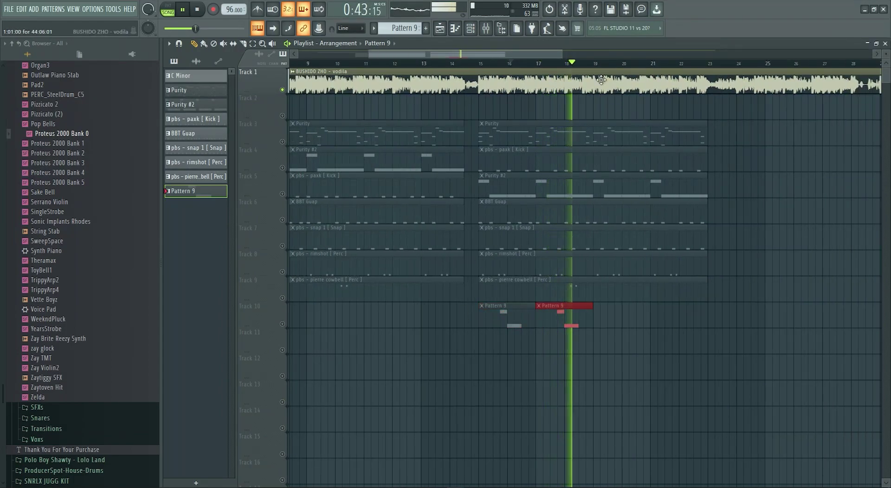
{"action": "key", "text": "ctrl+b"}
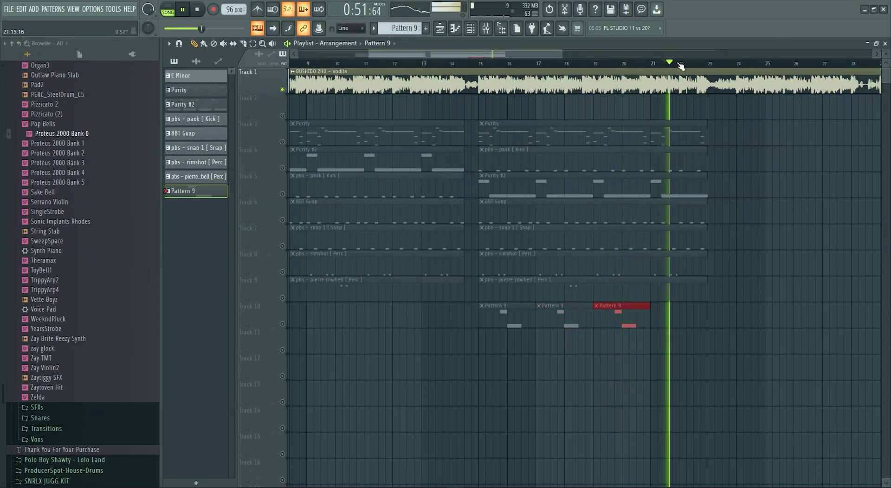
{"action": "key", "text": "ctrl+b"}
Stop playback, delete the vocal clip from Track 1 and turn off the track's solo
{"action": "scroll", "coordinate": [547, 251], "scroll_direction": "down", "scroll_amount": 5}
{"action": "key", "text": "space"}
{"action": "right_click", "coordinate": [305, 87]}
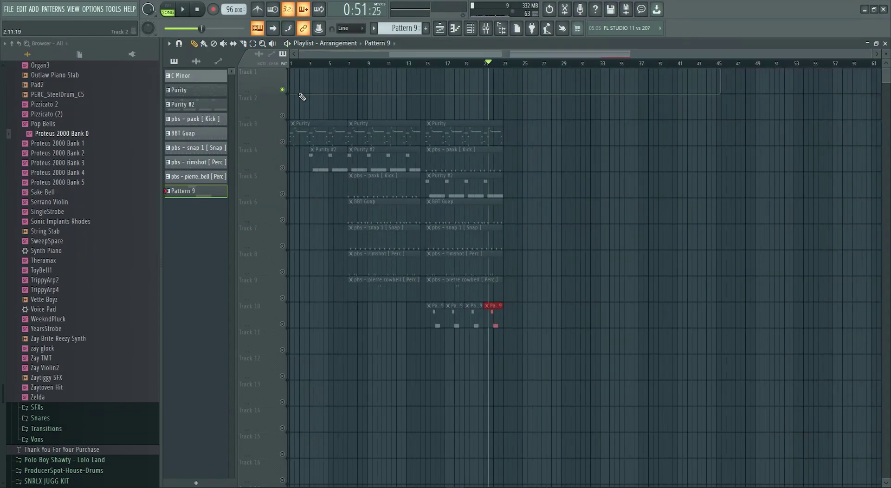
{"action": "right_click", "coordinate": [282, 90]}
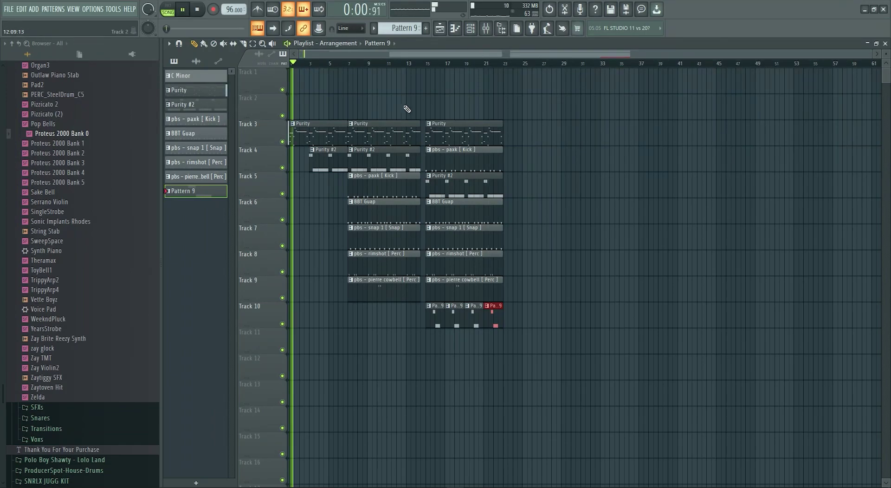
Place the BUSHIDO ZHO - vodila audio clip on Track 1 at the start of bar 1
{"action": "scroll", "coordinate": [460, 83], "scroll_direction": "up", "scroll_amount": 3}
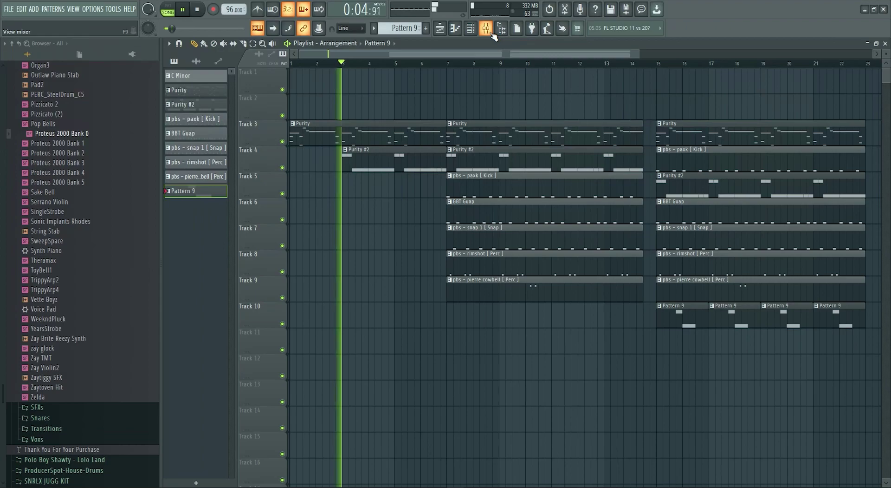
{"action": "left_click", "coordinate": [537, 90]}
{"action": "right_click", "coordinate": [536, 91]}
{"action": "scroll", "coordinate": [197, 90], "scroll_direction": "down", "scroll_amount": 3}
{"action": "left_click", "coordinate": [196, 78]}
{"action": "scroll", "coordinate": [311, 106], "scroll_direction": "down", "scroll_amount": 1}
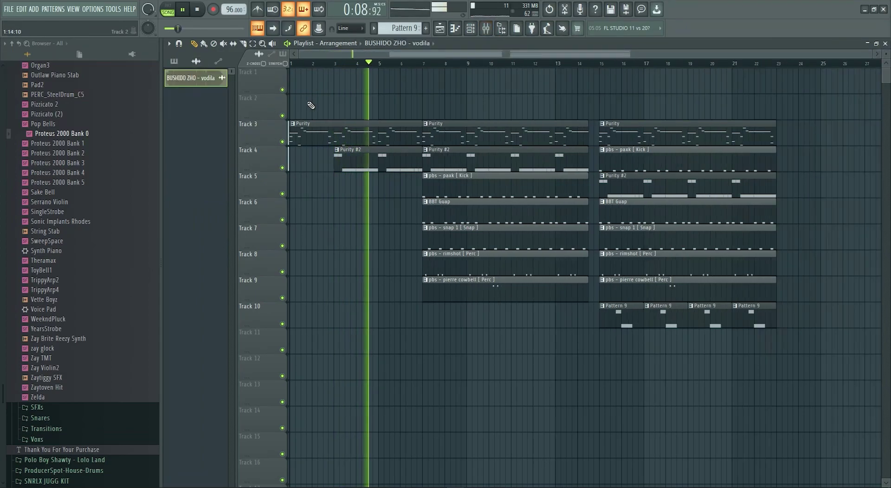
{"action": "scroll", "coordinate": [279, 98], "scroll_direction": "up", "scroll_amount": 8}
{"action": "left_click", "coordinate": [290, 84]}
{"action": "mouse_move", "coordinate": [290, 85]}
{"action": "left_mouse_down"}
{"action": "mouse_move", "coordinate": [320, 85]}
{"action": "mouse_move", "coordinate": [299, 85]}
{"action": "left_mouse_up"}
Route the vocal clip's channel to mixer track 16
{"action": "double_click", "coordinate": [300, 86]}
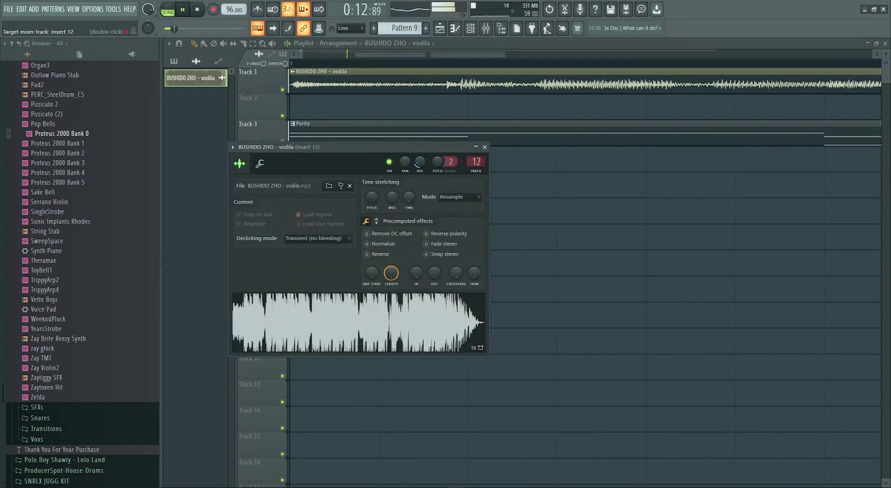
{"action": "left_click", "coordinate": [485, 147]}
{"action": "scroll", "coordinate": [443, 152], "scroll_direction": "down", "scroll_amount": 3}
{"action": "left_click", "coordinate": [483, 113]}
{"action": "right_click", "coordinate": [483, 113]}
{"action": "double_click", "coordinate": [459, 86]}
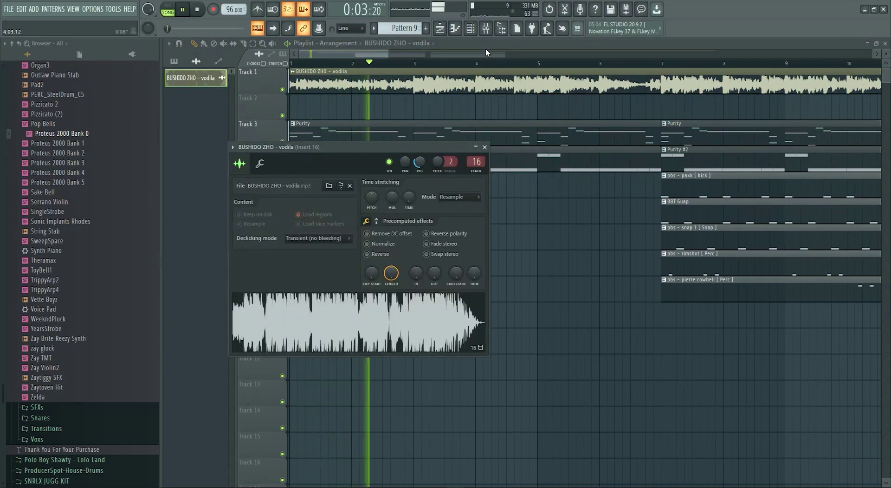
{"action": "left_click", "coordinate": [485, 146]}
Shift the high-frequency cutoff slightly higher in the Fruity parametric EQ 2 on mixer Insert 16
{"action": "key", "text": "F9"}
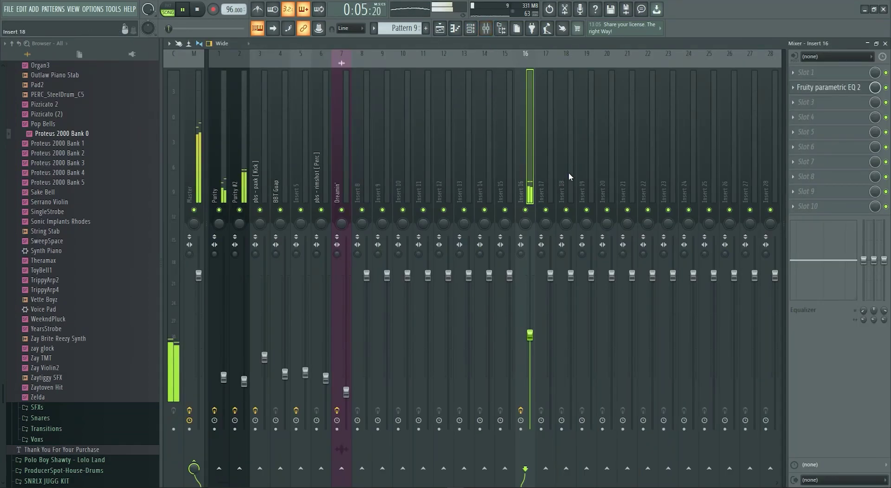
{"action": "left_click", "coordinate": [824, 88]}
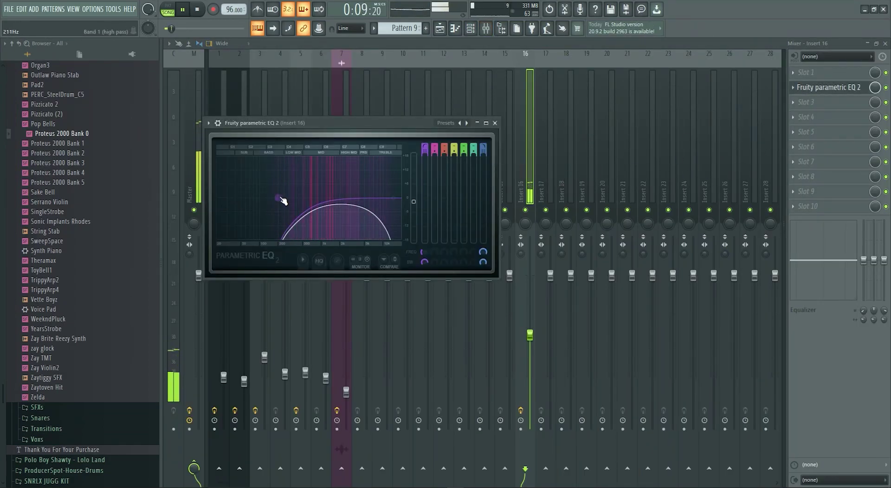
{"action": "left_click_drag", "start_coordinate": [386, 198], "coordinate": [398, 200]}
{"action": "left_click", "coordinate": [495, 123]}
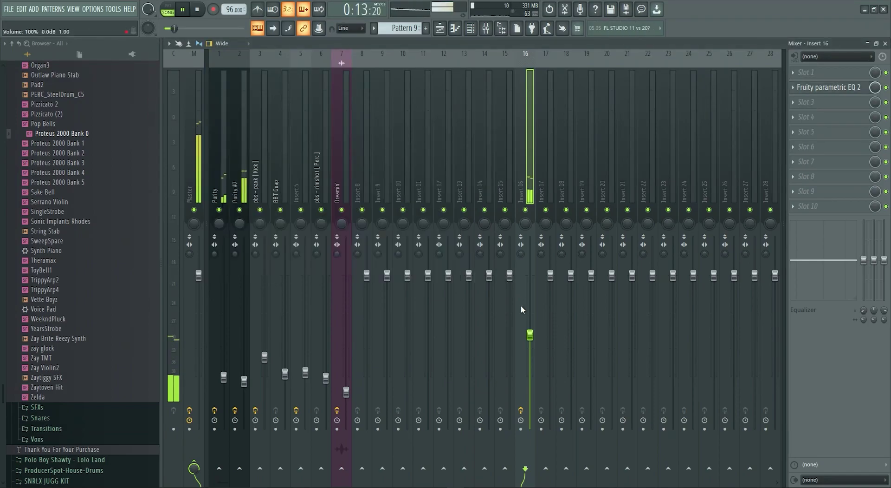
Return to the playlist, make Purity the current pattern and mute the vocal on Track 1
{"action": "key", "text": "F5"}
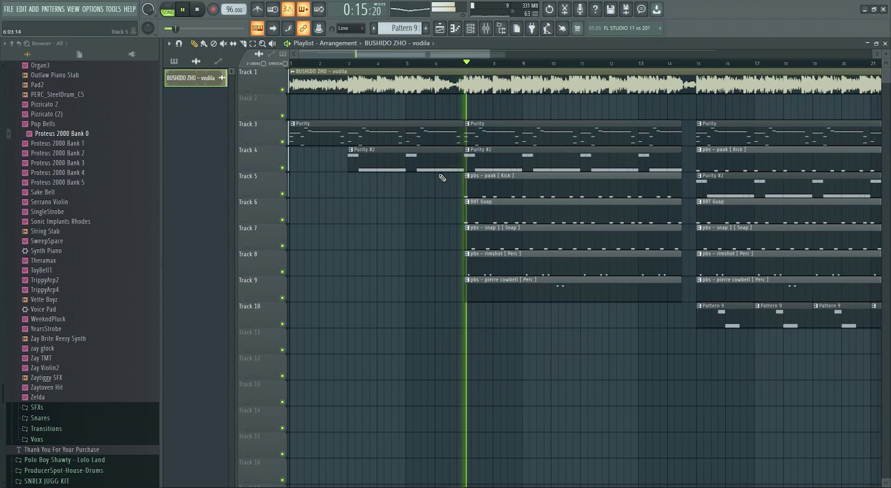
{"action": "left_click", "coordinate": [496, 122]}
{"action": "scroll", "coordinate": [526, 113], "scroll_direction": "down", "scroll_amount": 2}
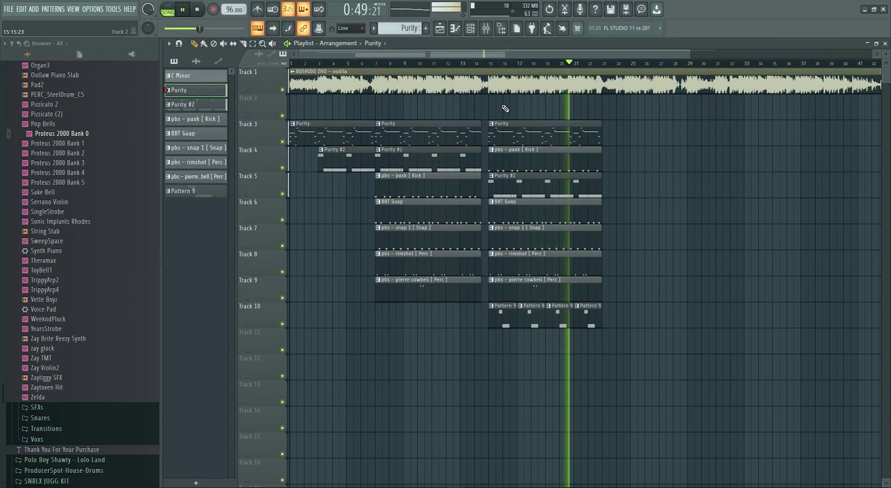
{"action": "left_click", "coordinate": [282, 90]}
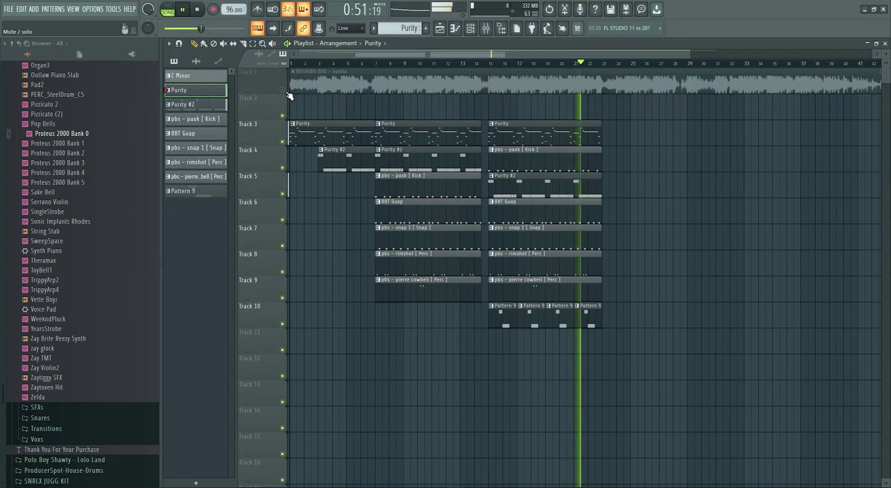